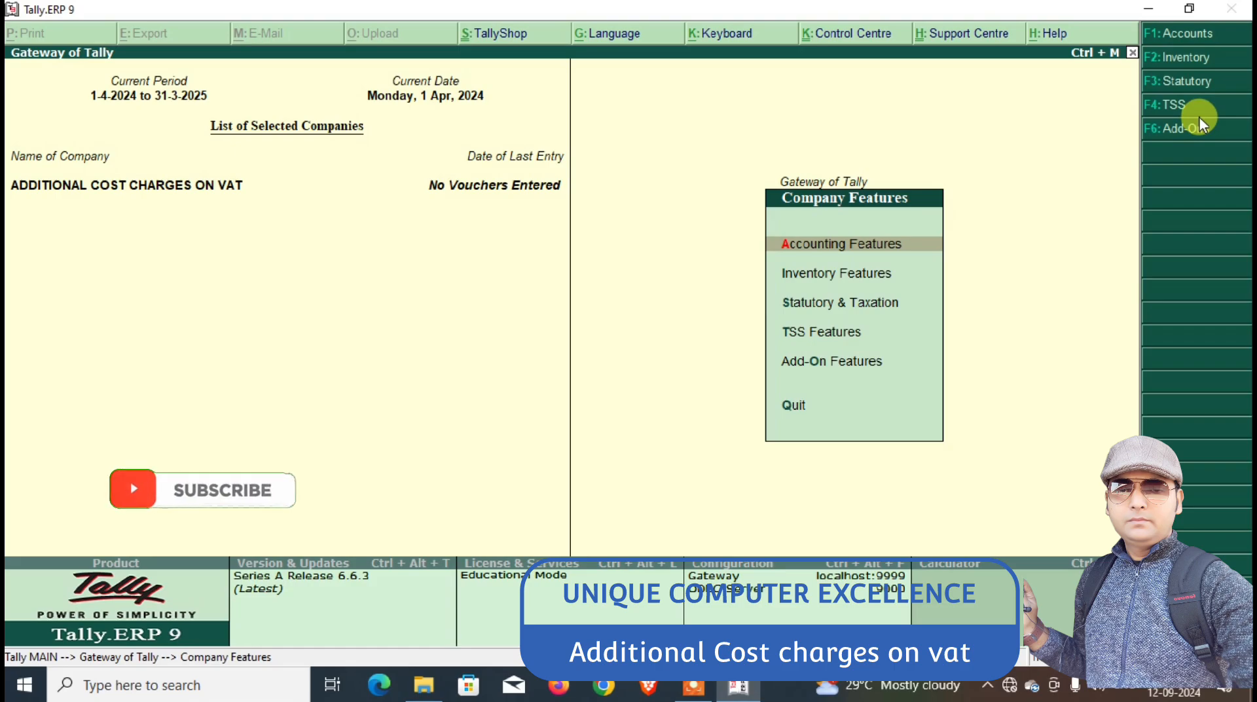
Enable Value Added Tax in the company's statutory and taxation features and save the VAT details with West Bengal as the state.
key(Down)
key(Down)
key(Return)
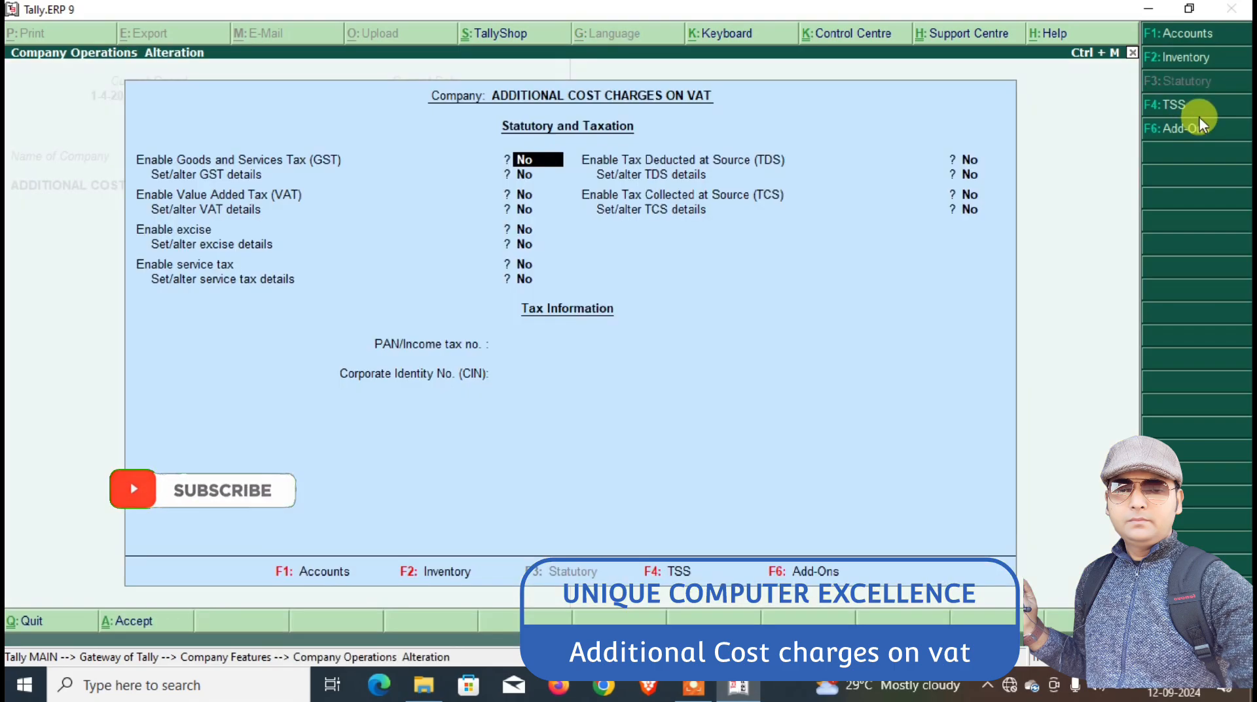
key(Return)
text(Y)
key(Return)
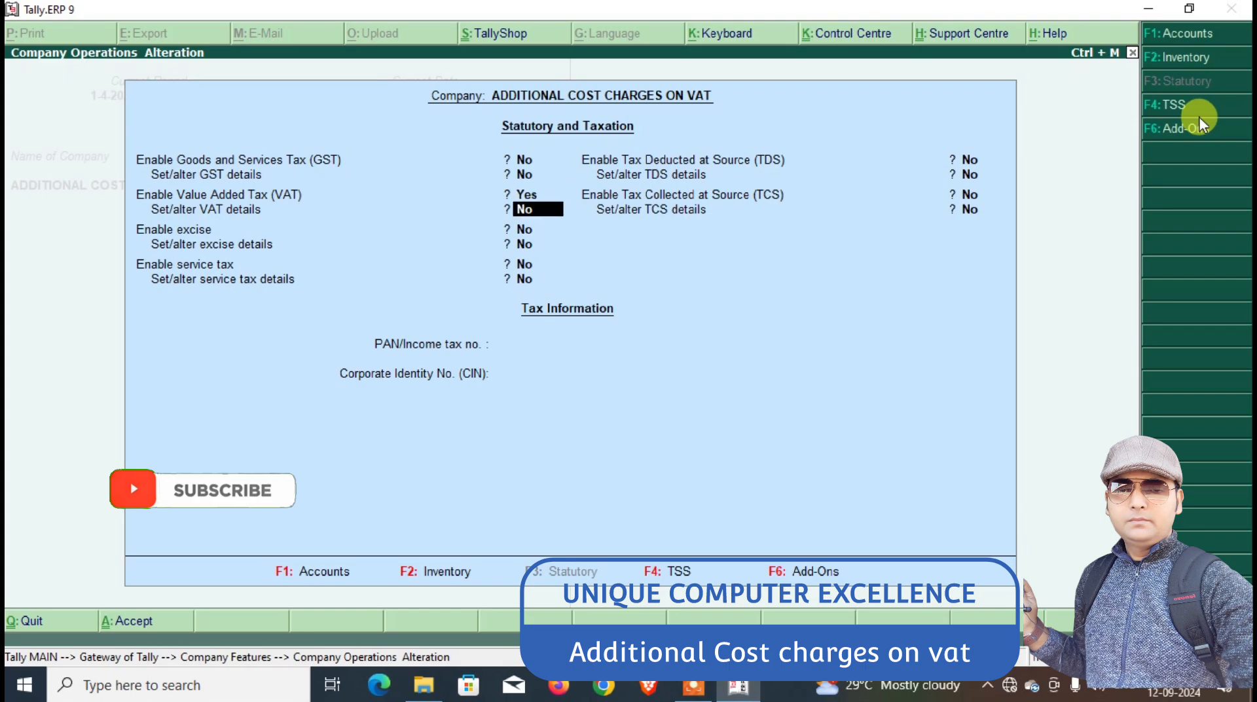
text(Y)
key(Return)
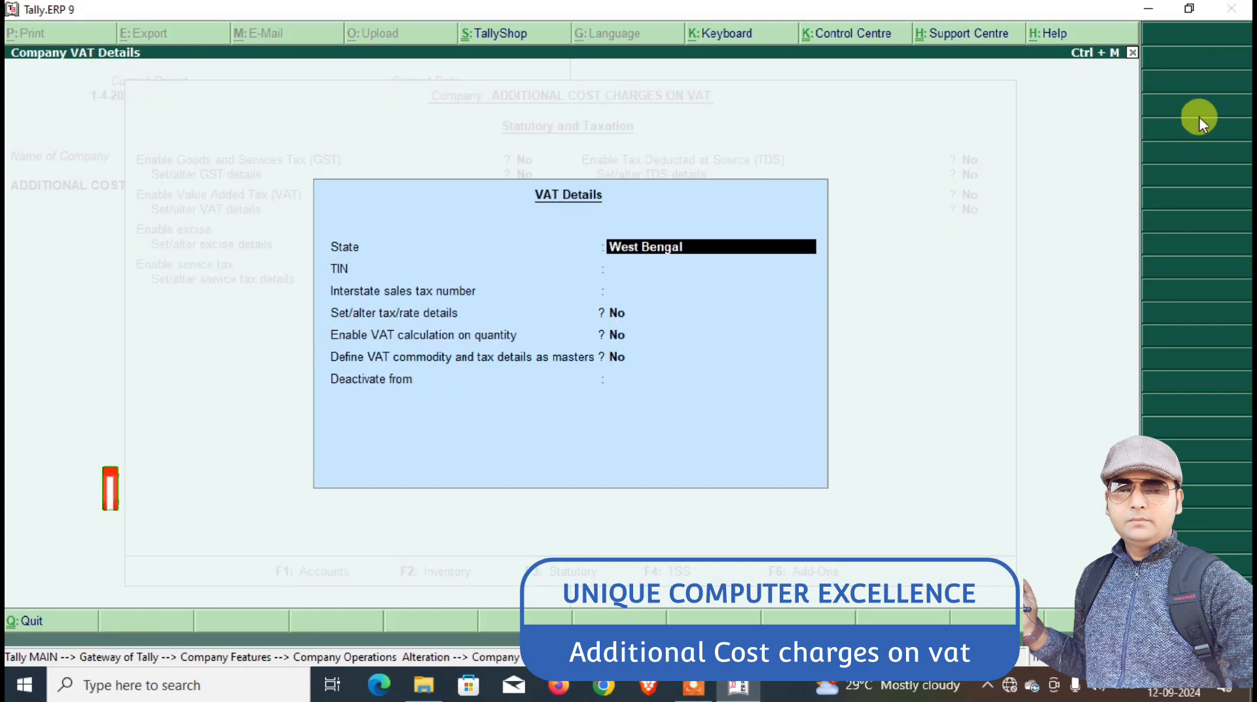
key(ctrl+a)
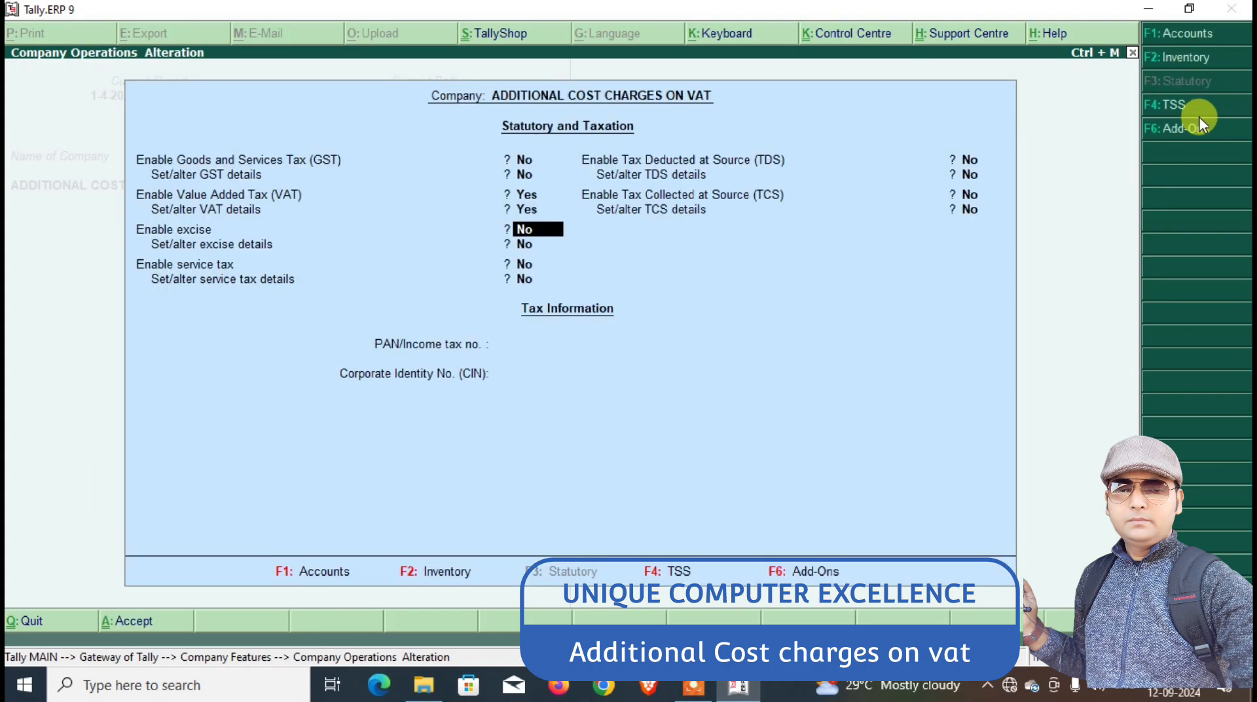
key(ctrl+a)
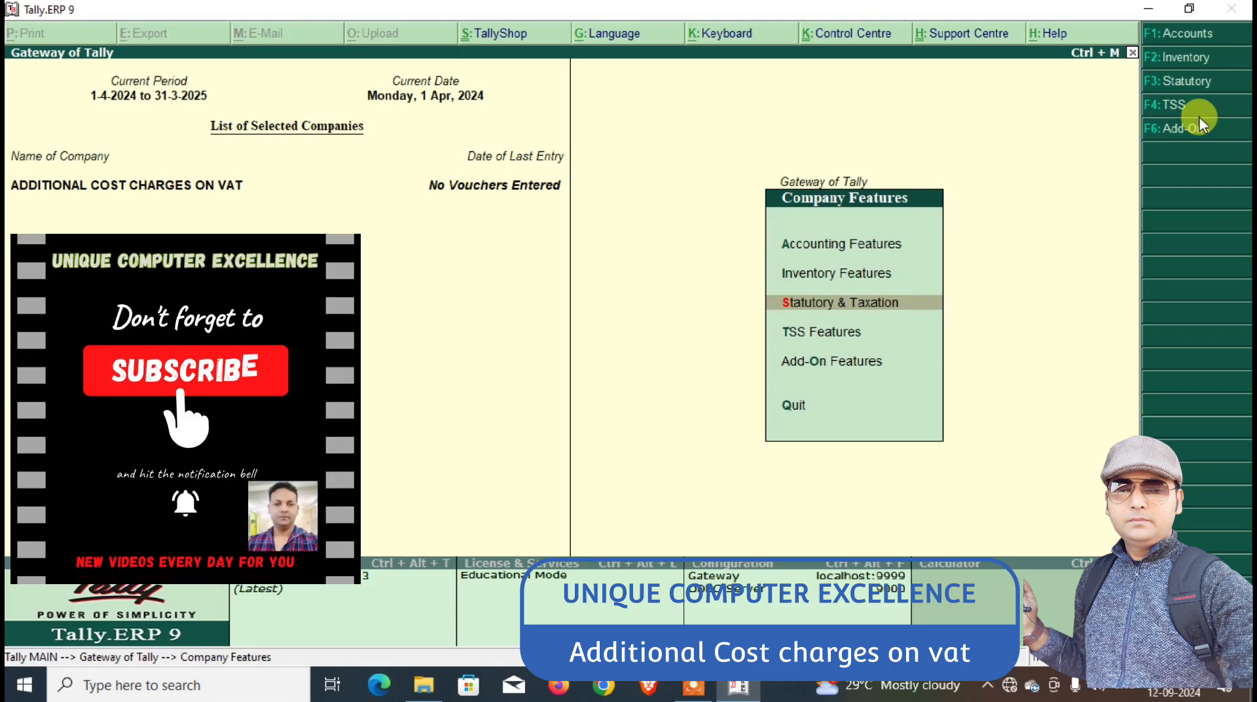
key(Escape)
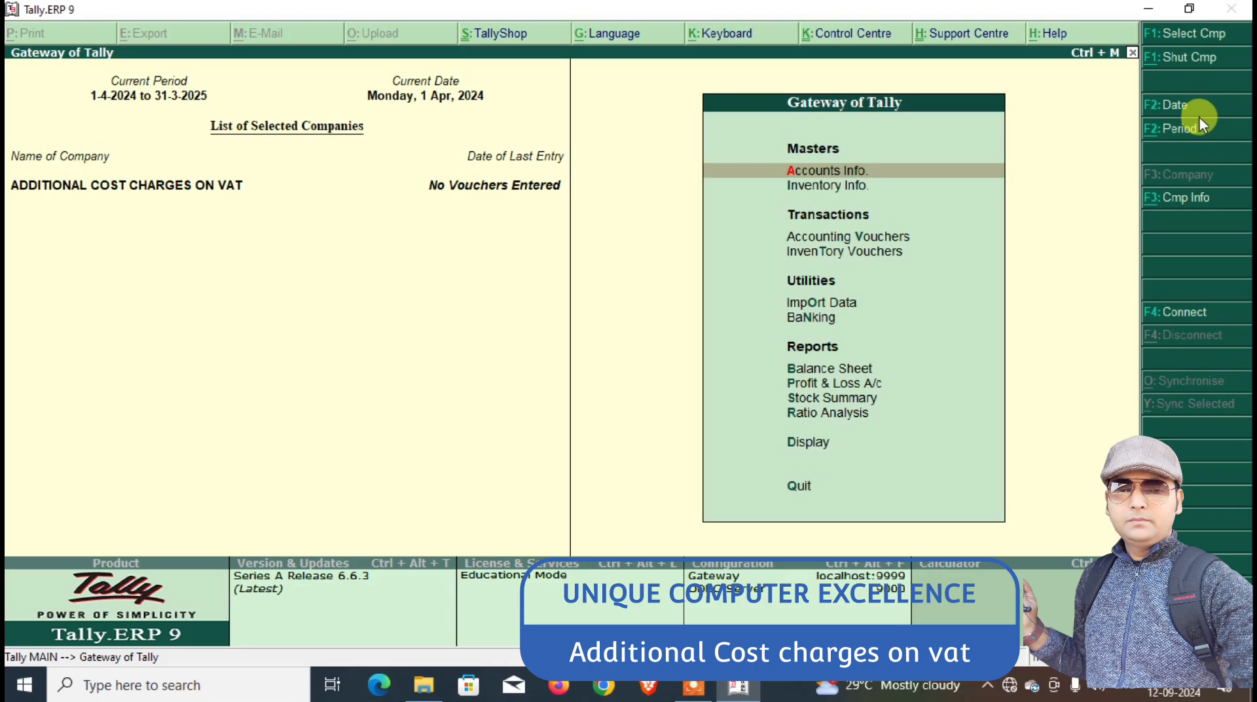
Create a single ledger named SALES A/C under the Sales Accounts group and save it.
key(Return)
key(Down)
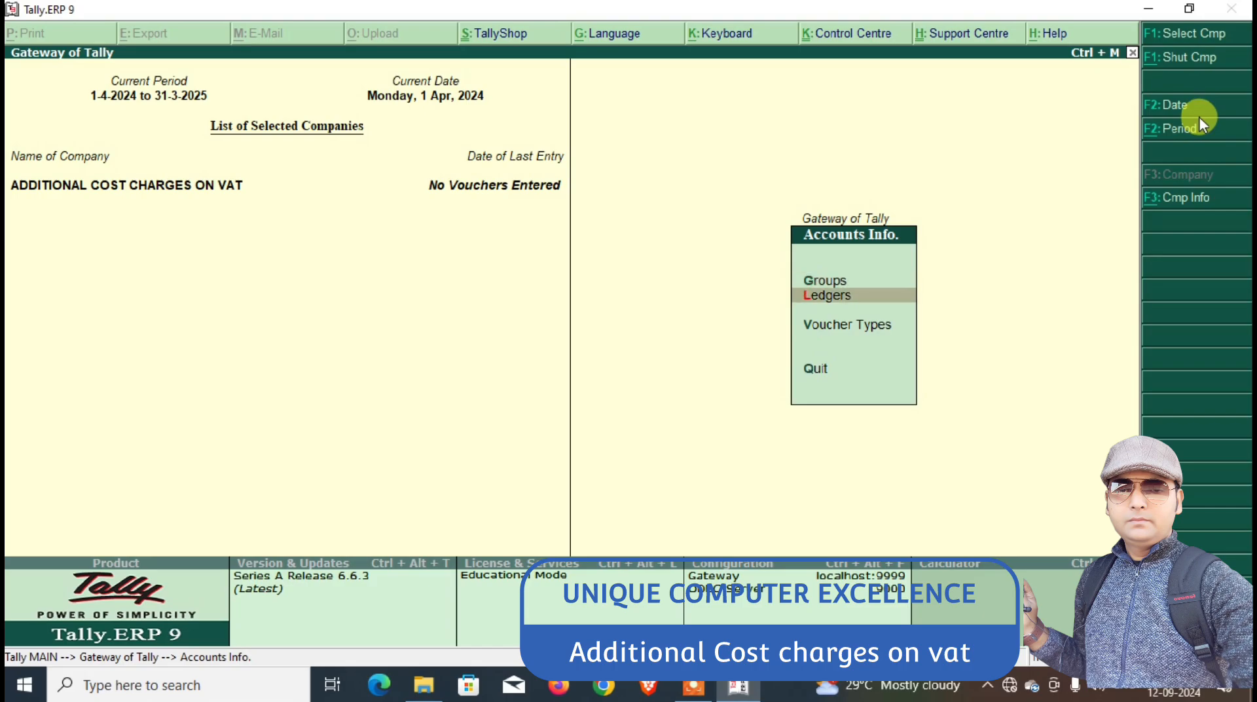
key(Return)
key(Return)
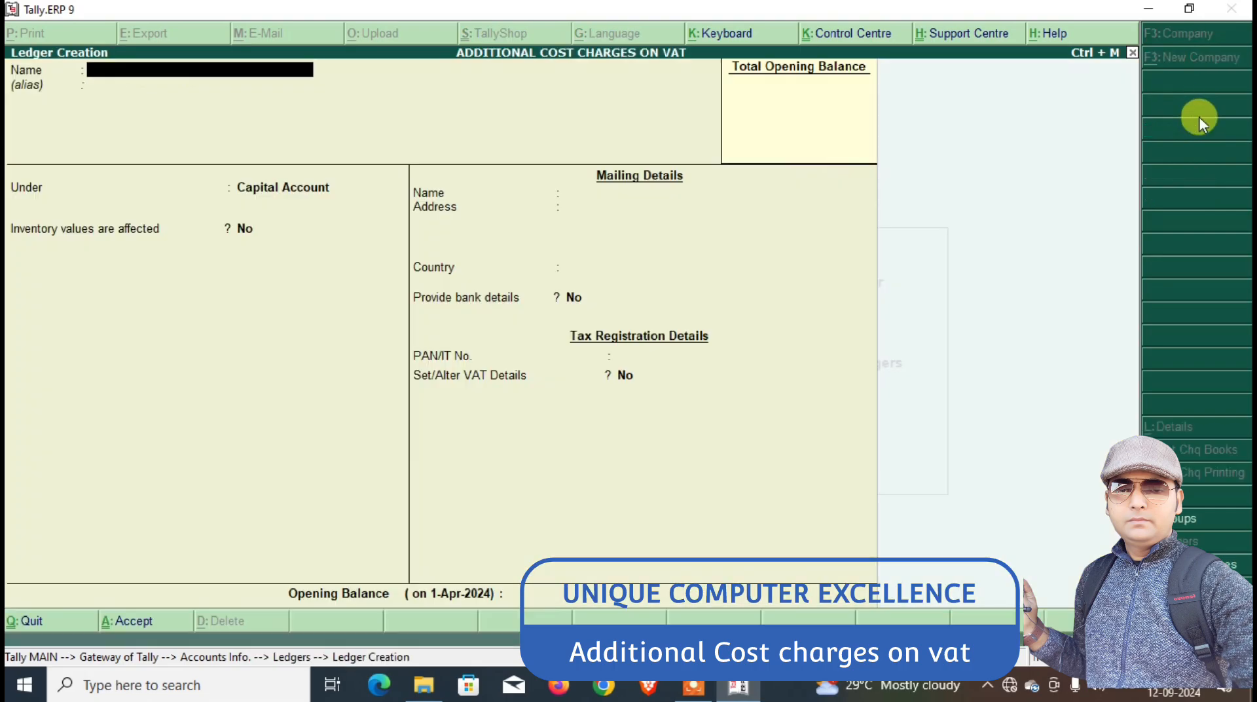
text(SALES AC)
key(BackSpace)
key(BackSpace)
text(A/C)
key(Return)
key(Return)
text(S)
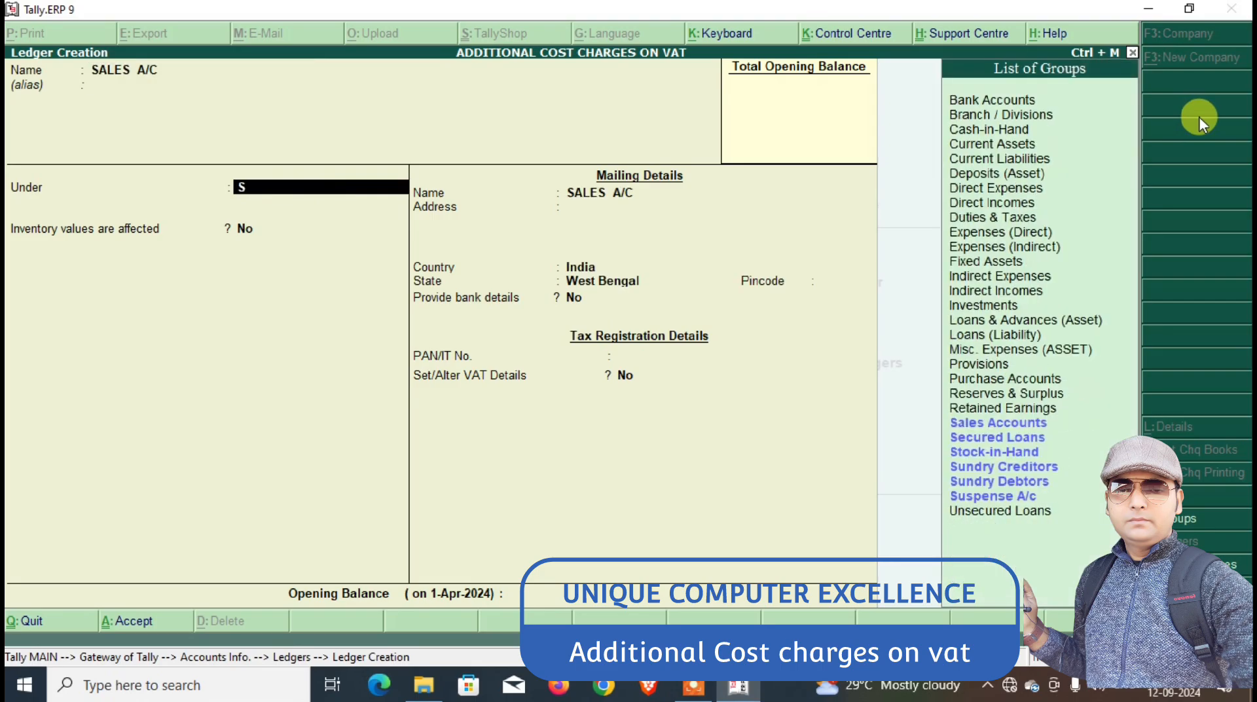
key(Return)
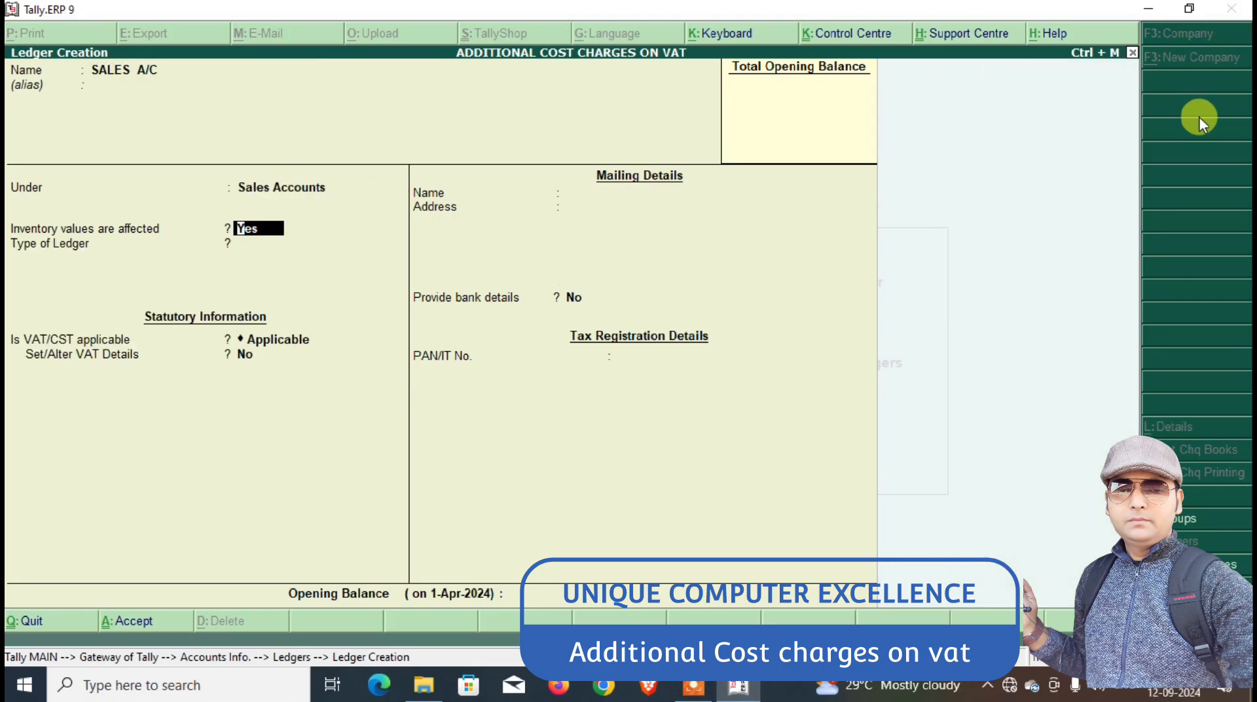
key(ctrl+a)
Create the first customer's ledger, named with the customer's name plus A/C, under Sundry Debtors with bill-by-bill balances maintained.
text(NAYAB)
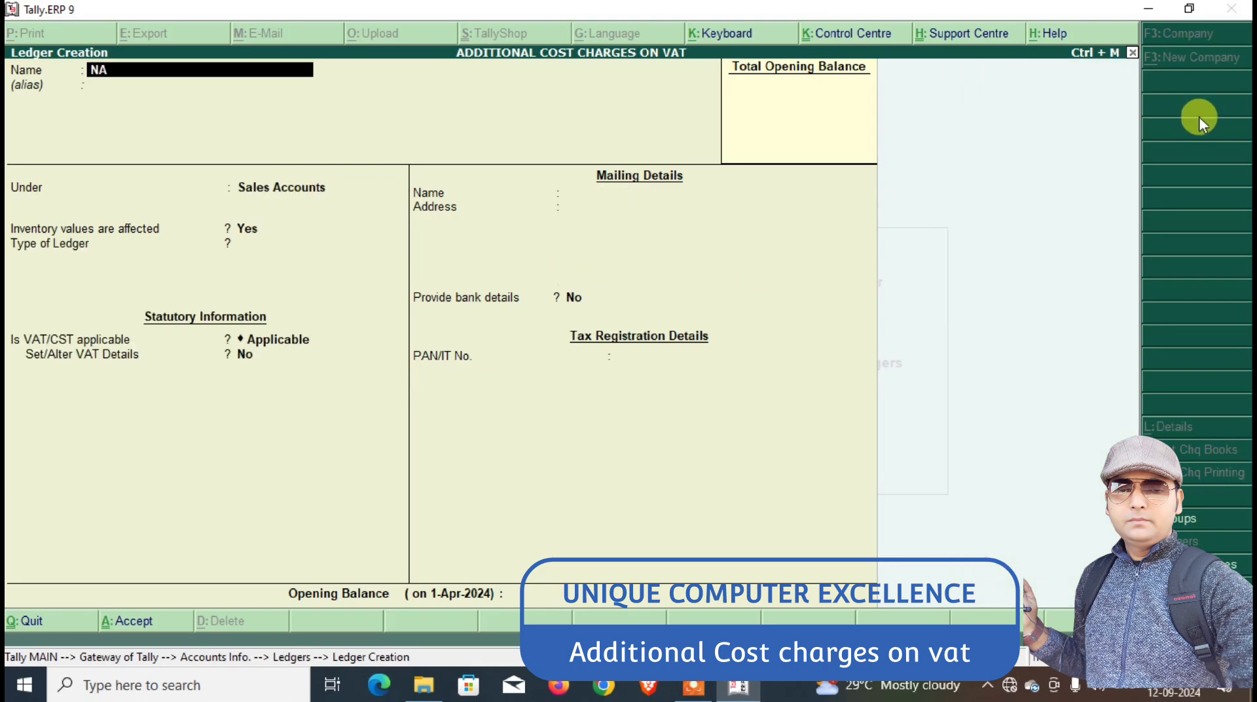
key(BackSpace)
key(BackSpace)
text(AN)
key(BackSpace)
text(B A/C)
key(Return)
text(S)
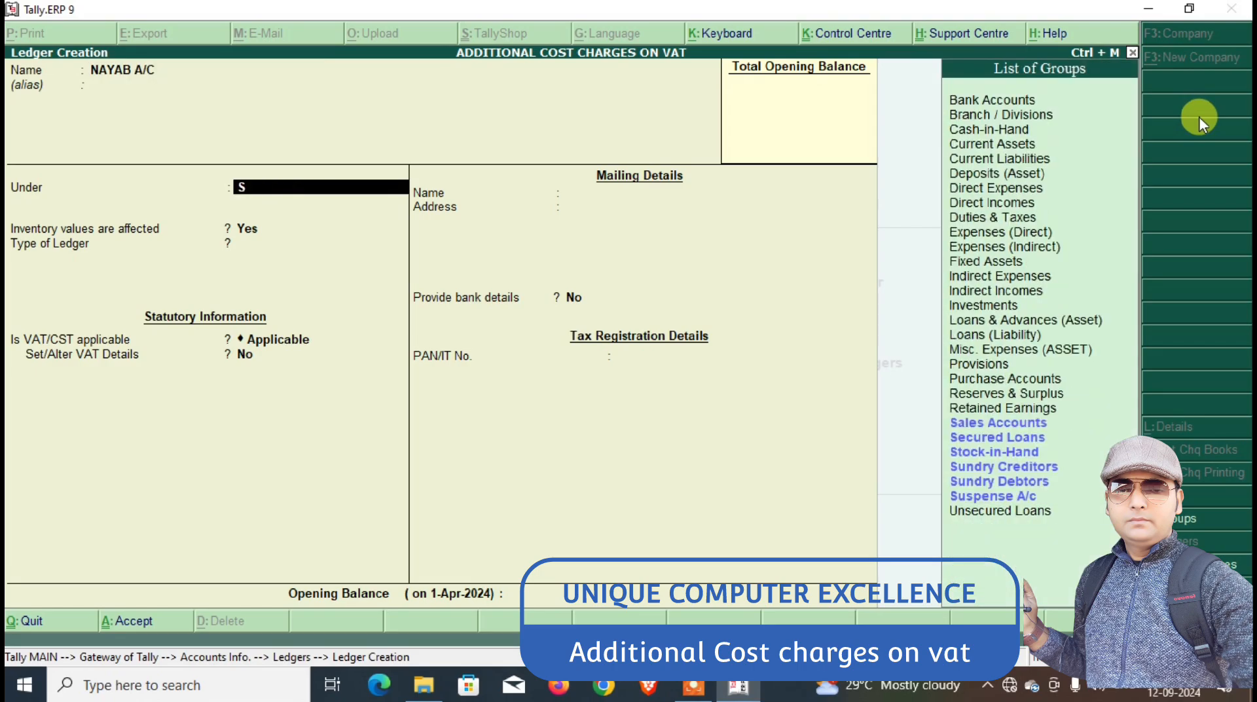
text(UN)
key(Down)
key(Return)
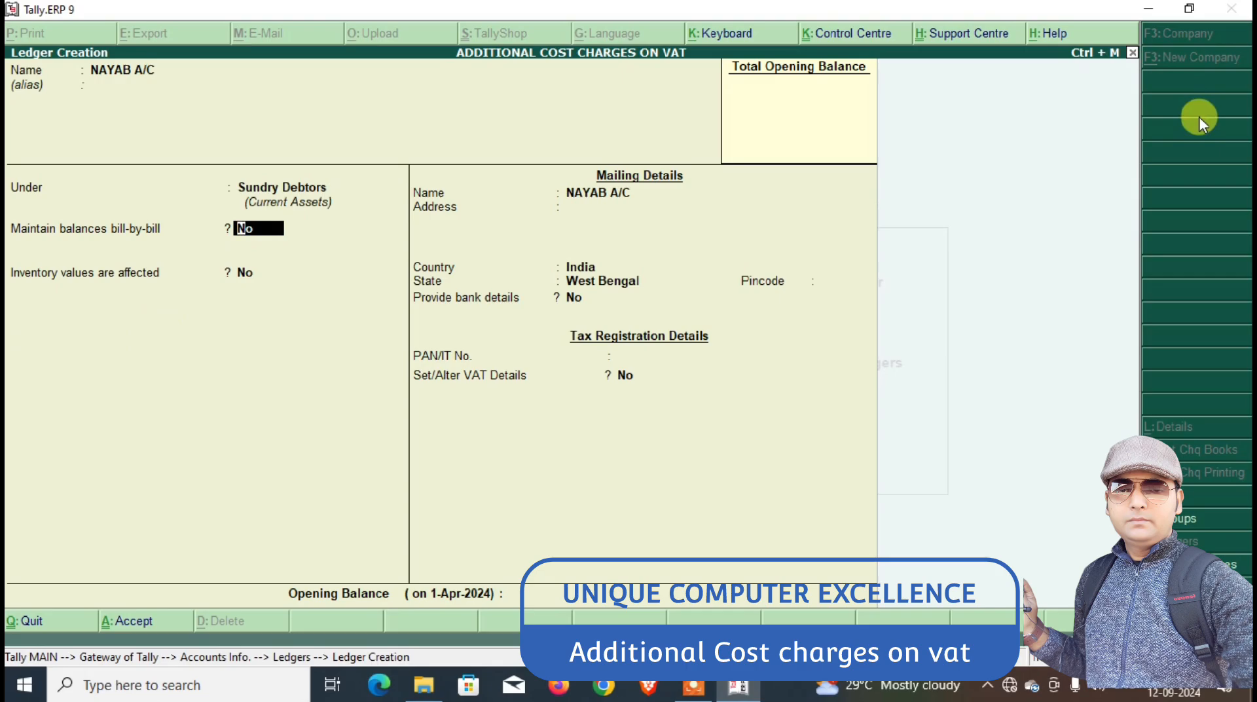
text(y)
key(Return)
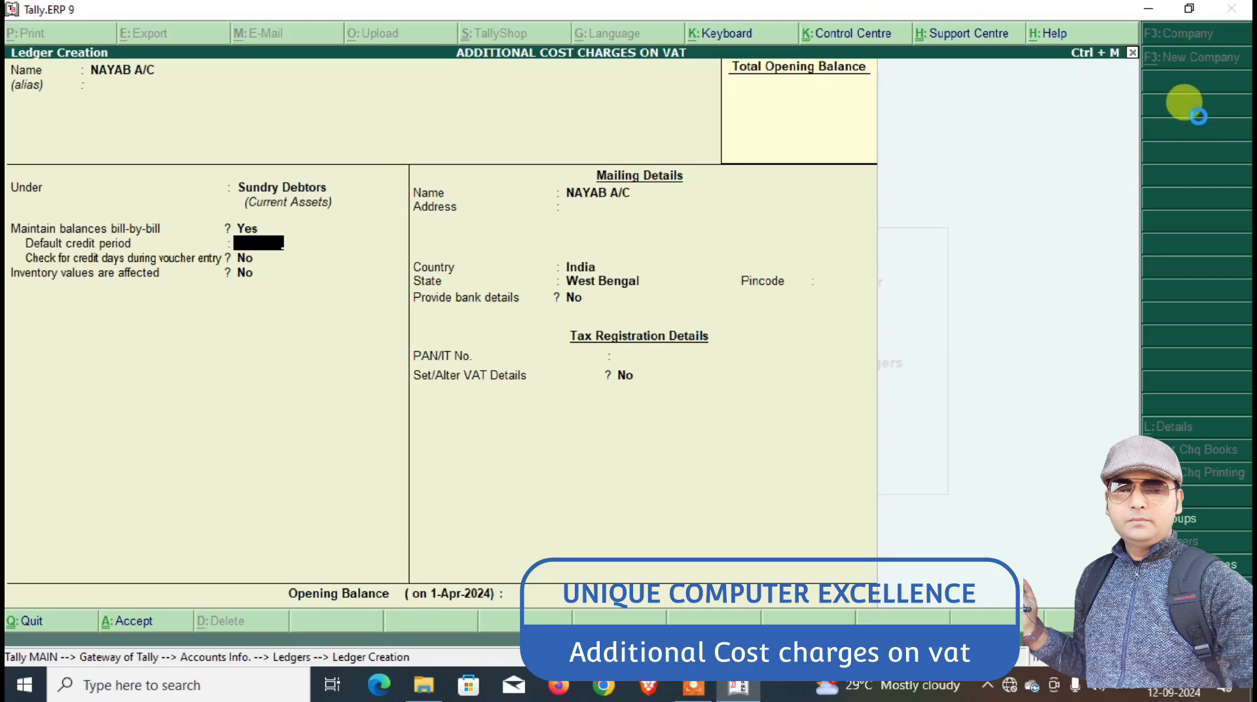
key(ctrl+a)
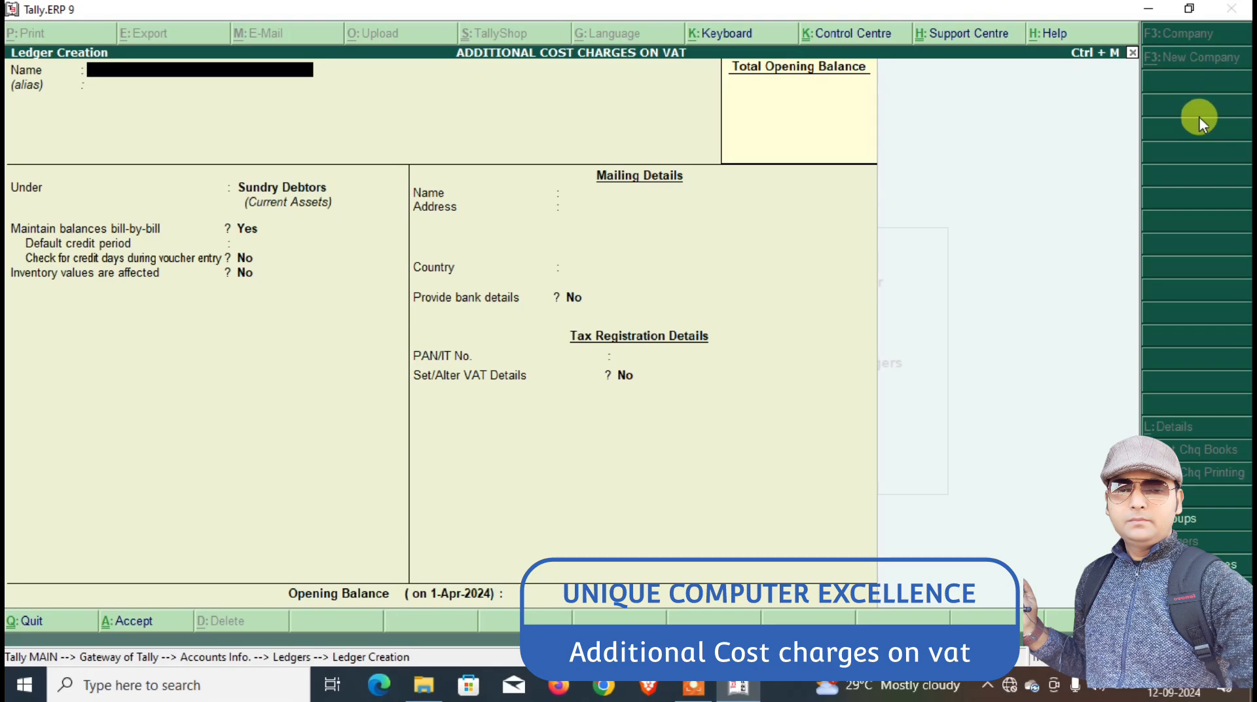
Create the second customer's ledger, named with the customer's name plus A/C, under Sundry Debtors, keeping bill-by-bill balances on.
text(NUBAID A/C)
key(Return)
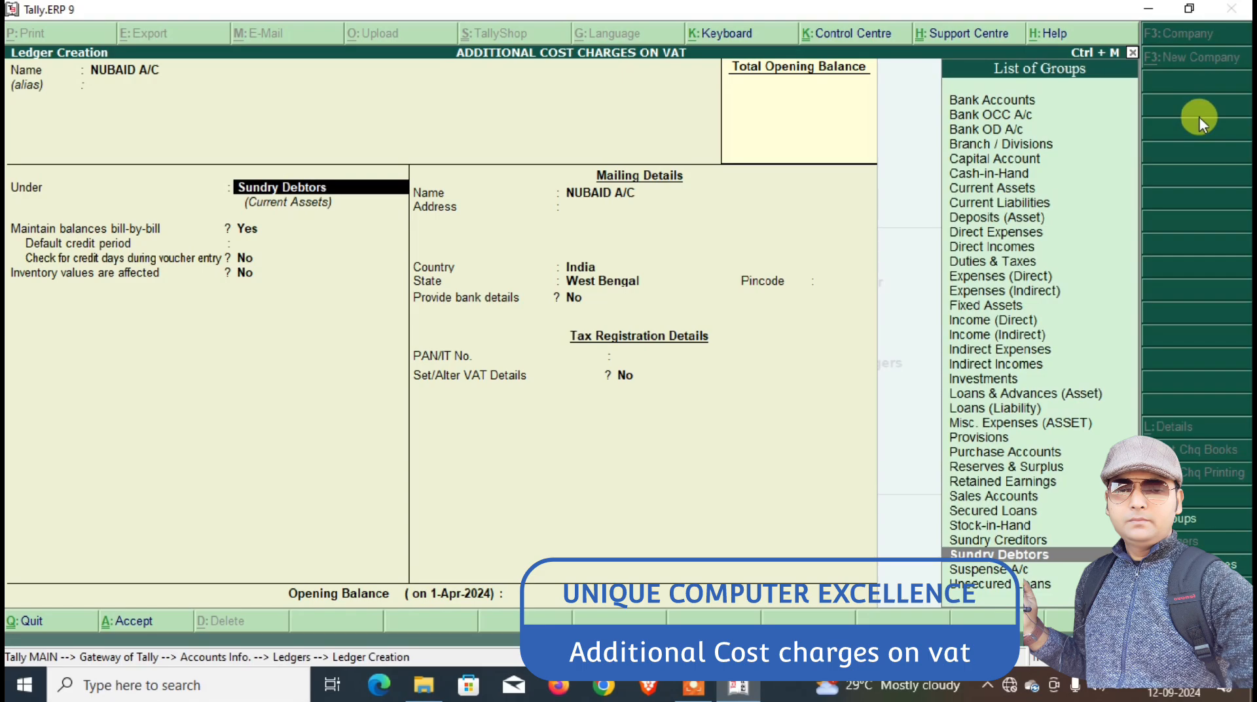
key(Return)
key(Return)
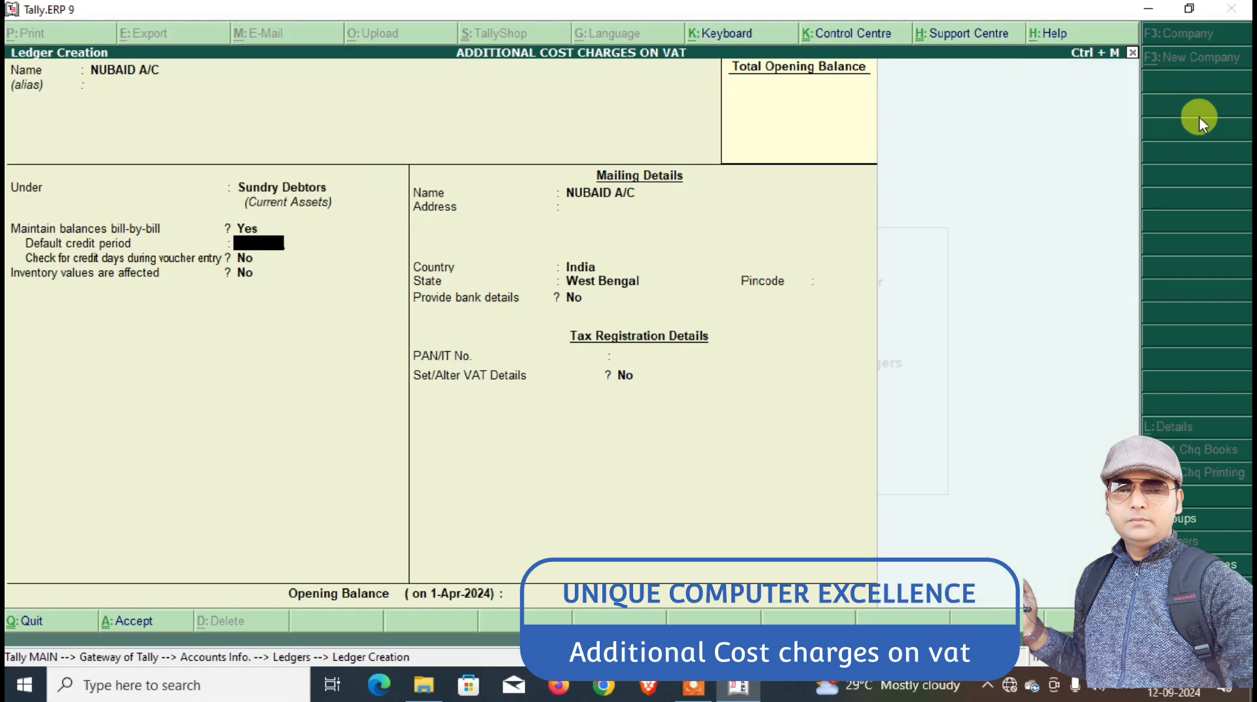
key(Return)
key(Return)
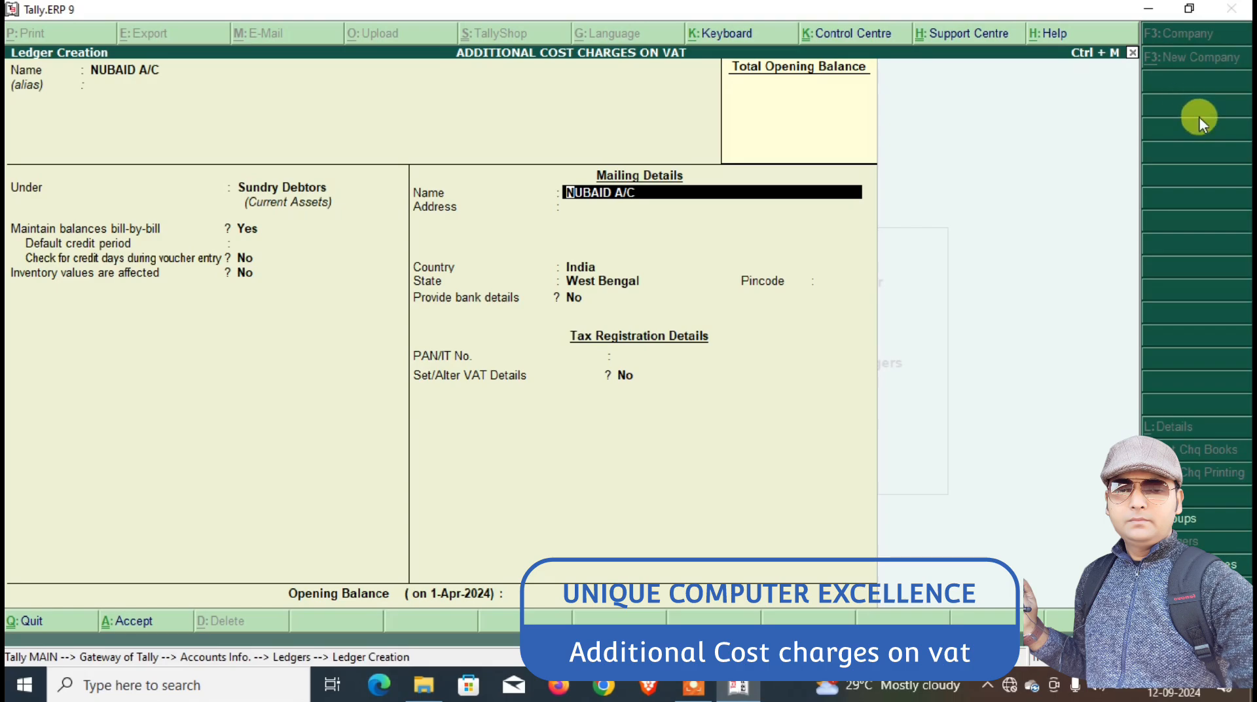
key(ctrl+a)
Create an OUTPUT VAT ledger under Duties & Taxes with VAT as the type of duty/tax and save it.
text(OUTPUT)
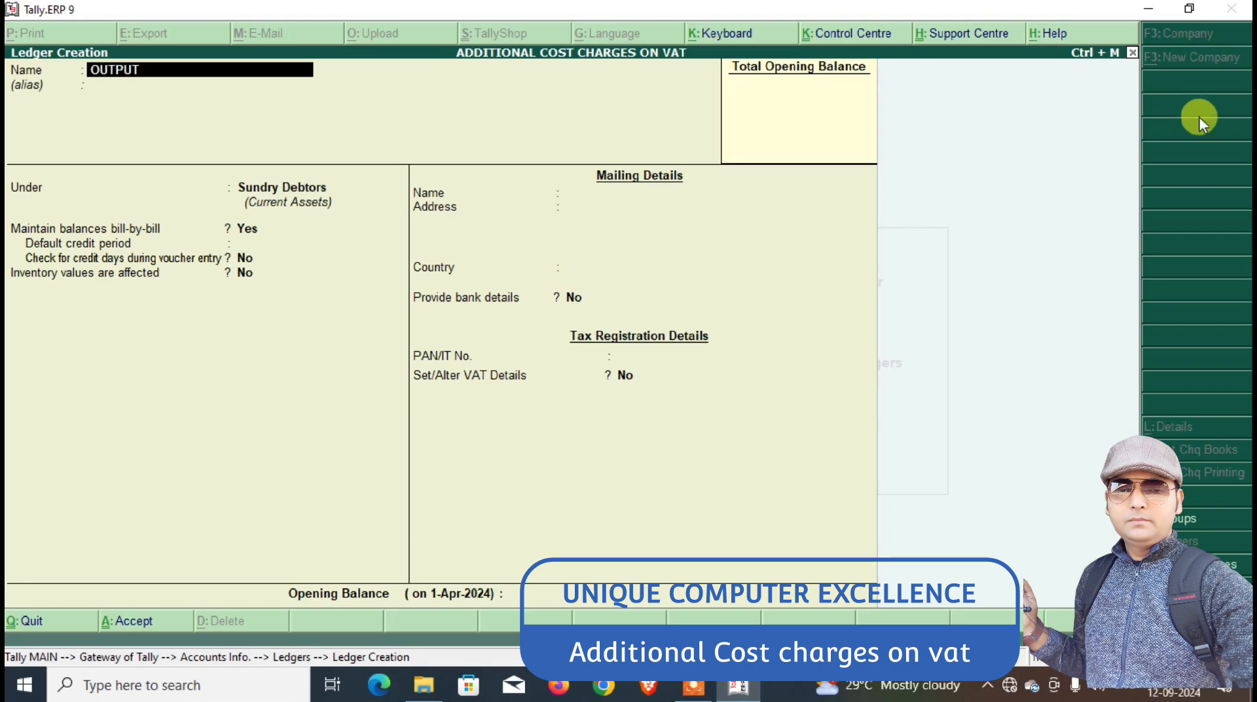
text( VAT)
key(Return)
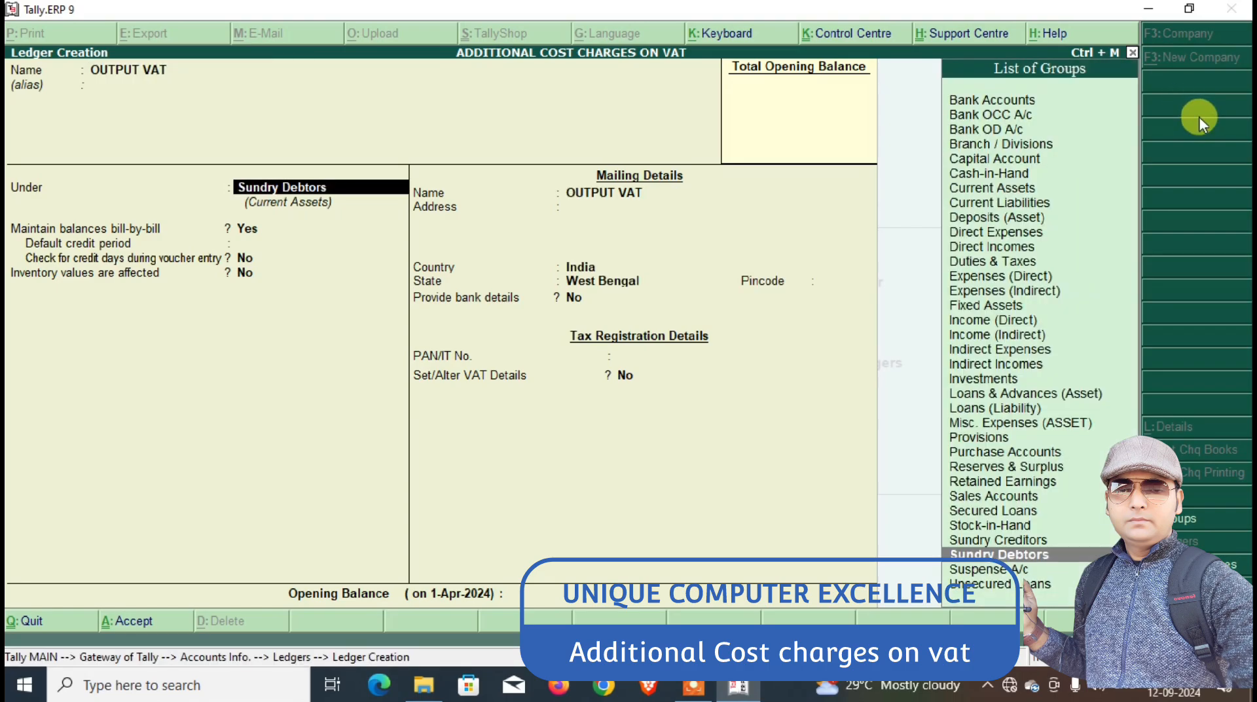
text(du)
key(Return)
key(Down)
key(Return)
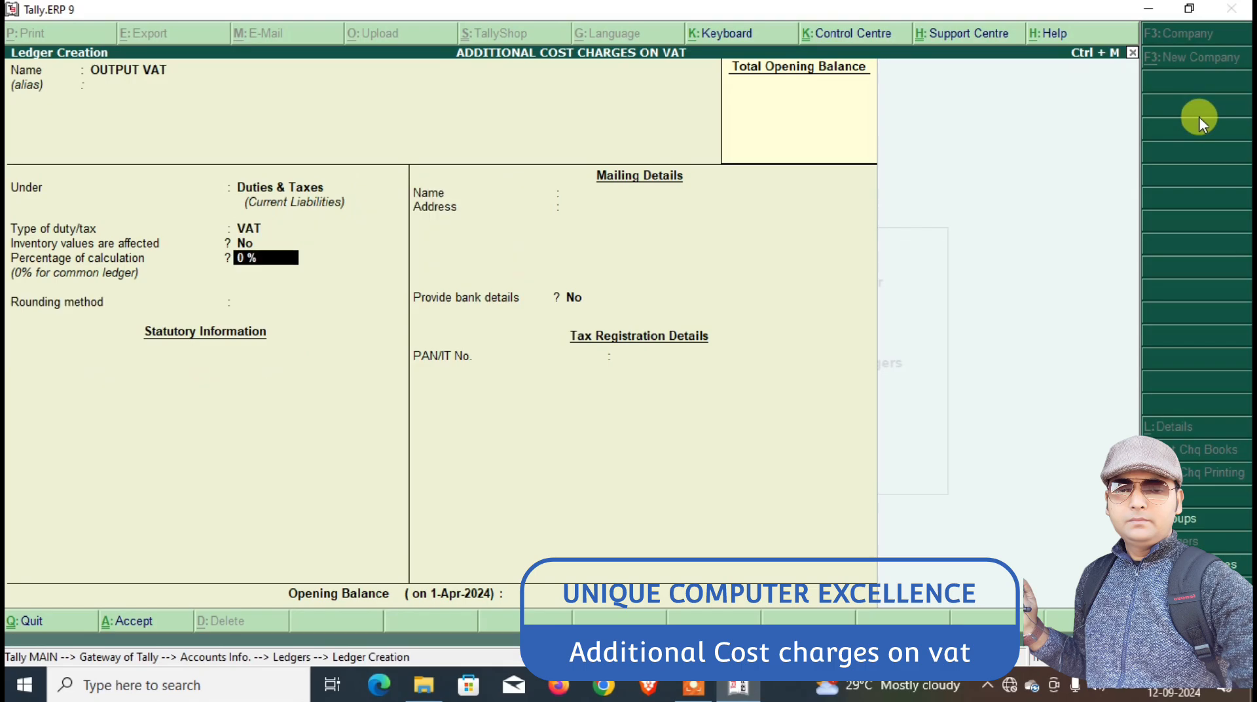
key(ctrl+a)
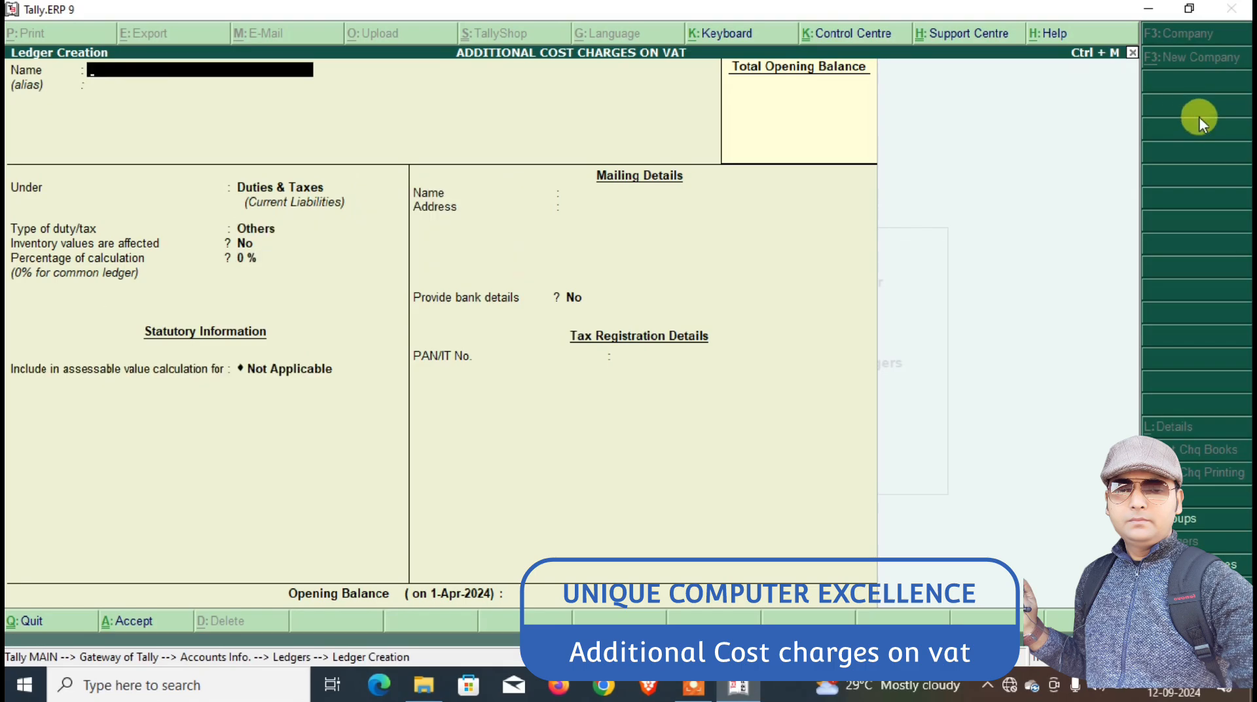
Create a DISCOUNT ON BILL ledger under Indirect Expenses, with ledger type, VAT/CST and assessable value calculation set to Not Applicable.
text(DISCOUNT ON BILL)
key(Return)
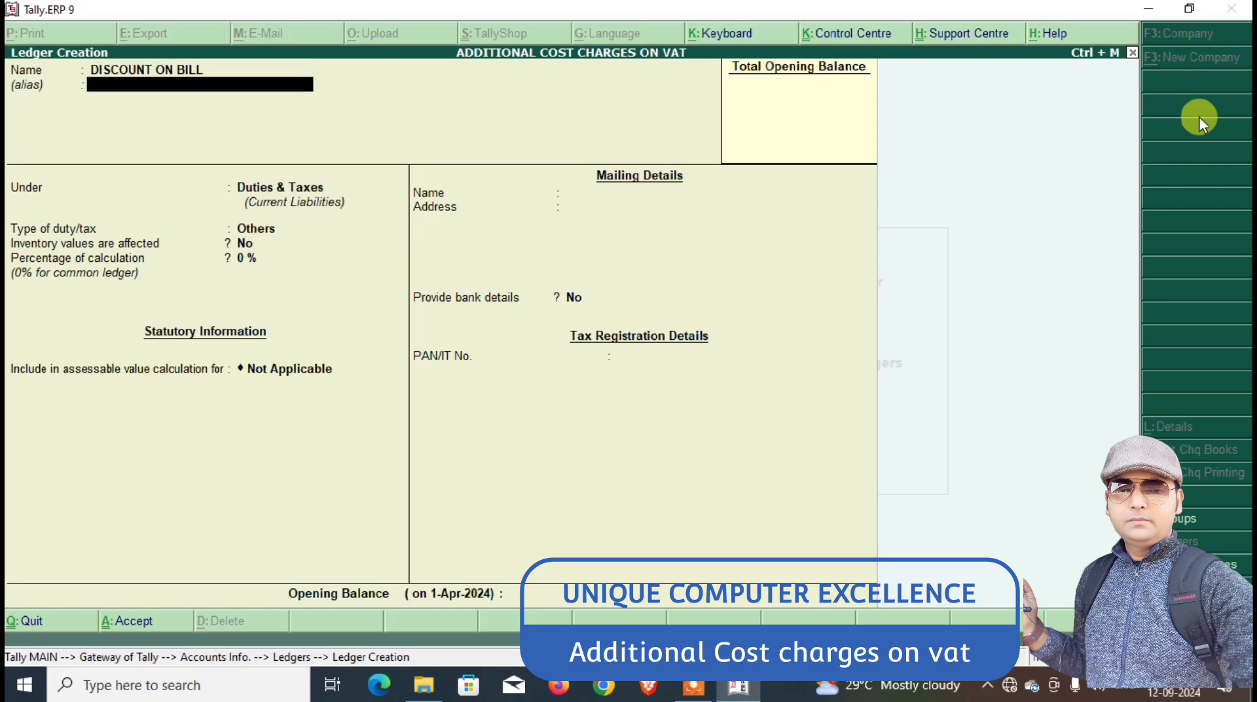
key(Return)
text(IND)
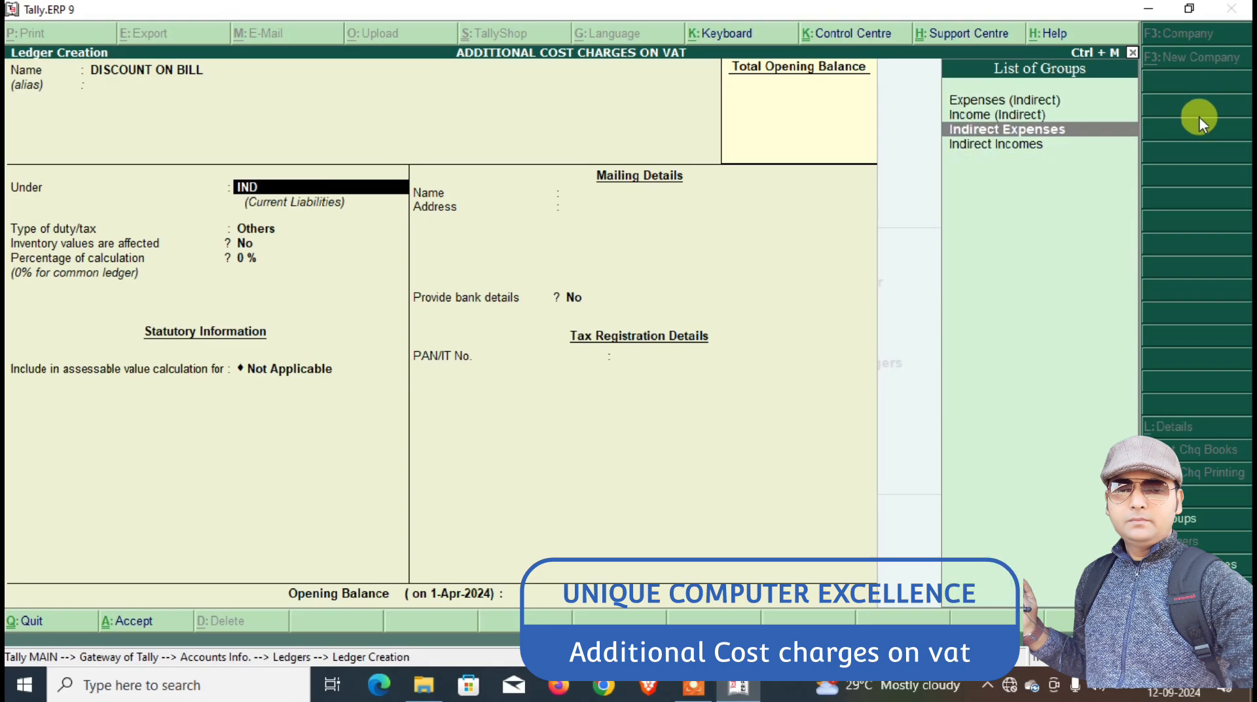
key(Return)
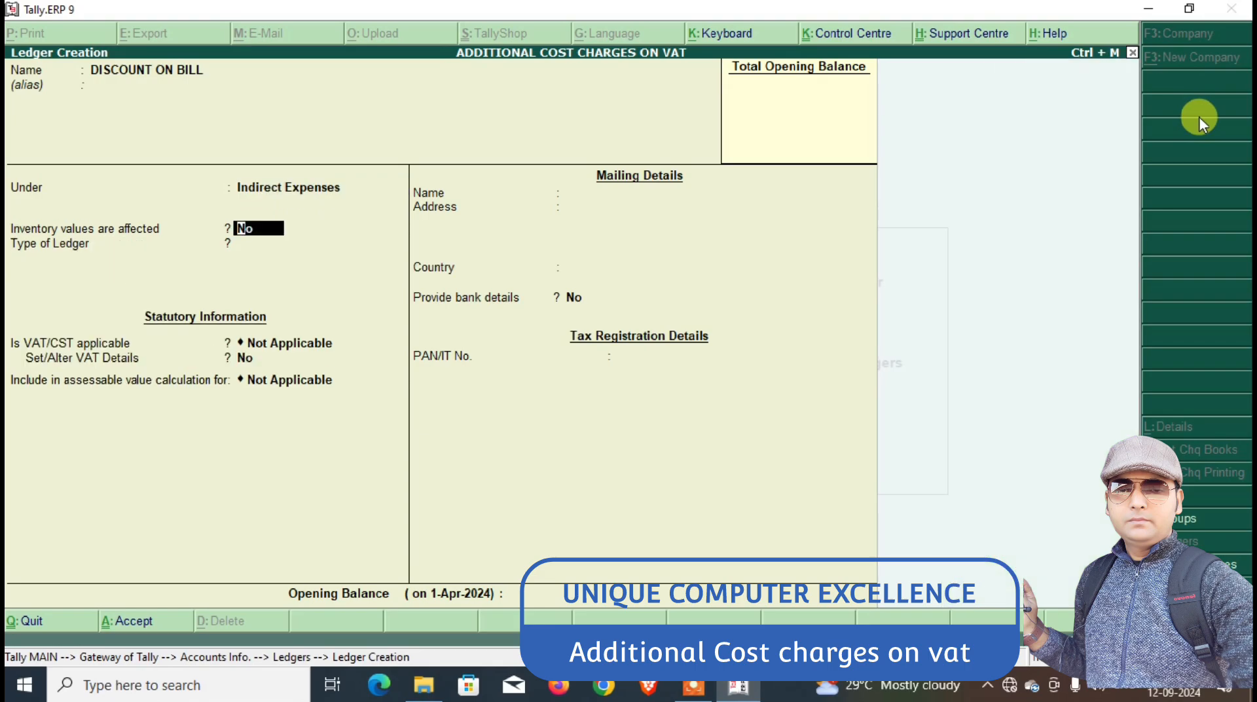
key(Return)
key(Return)
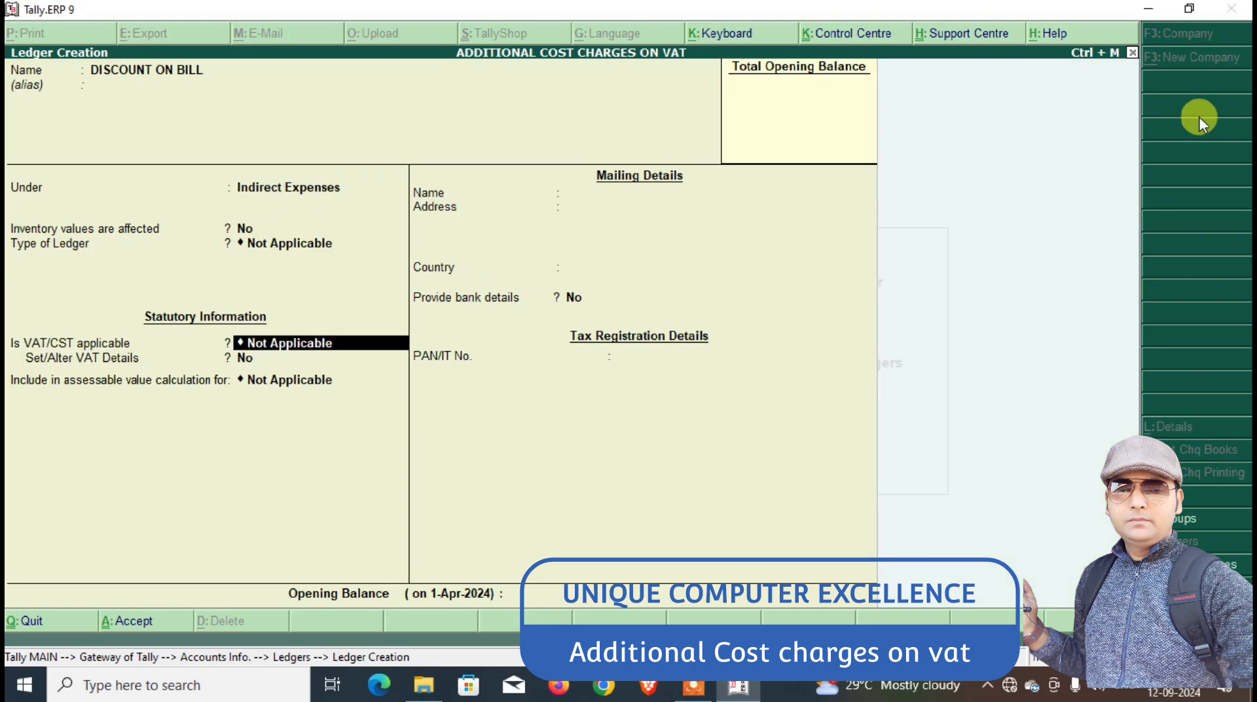
key(Return)
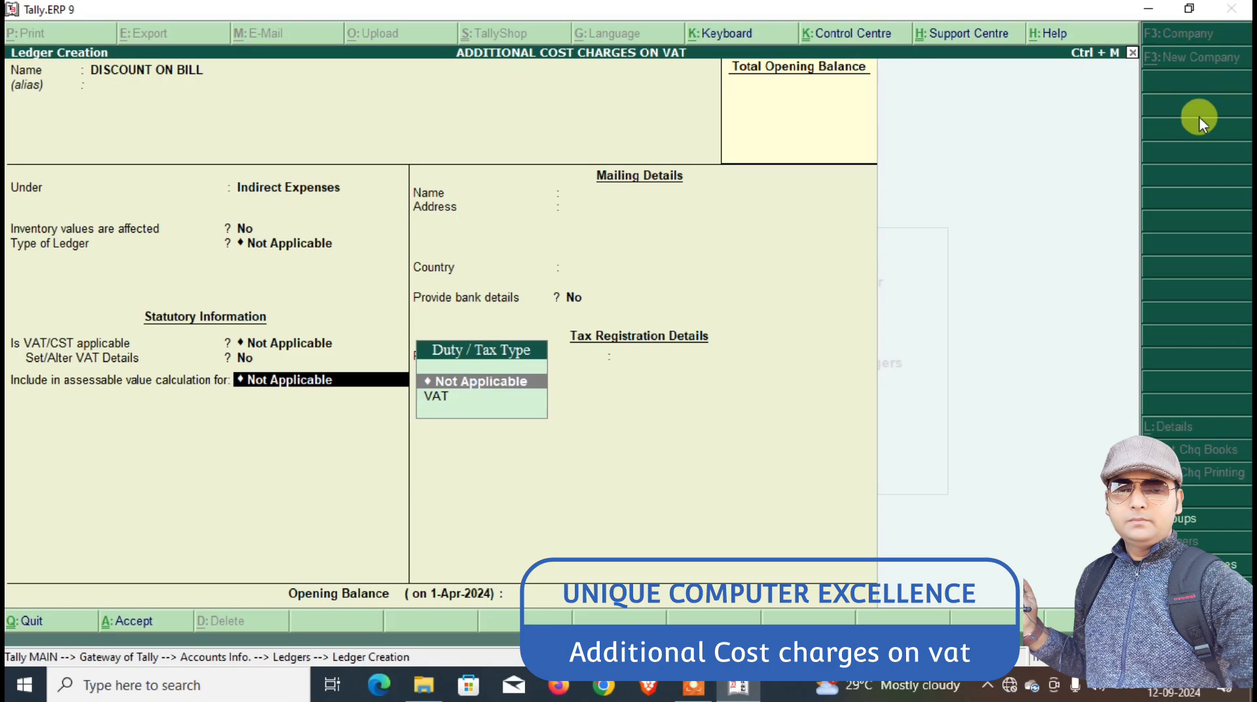
key(Return)
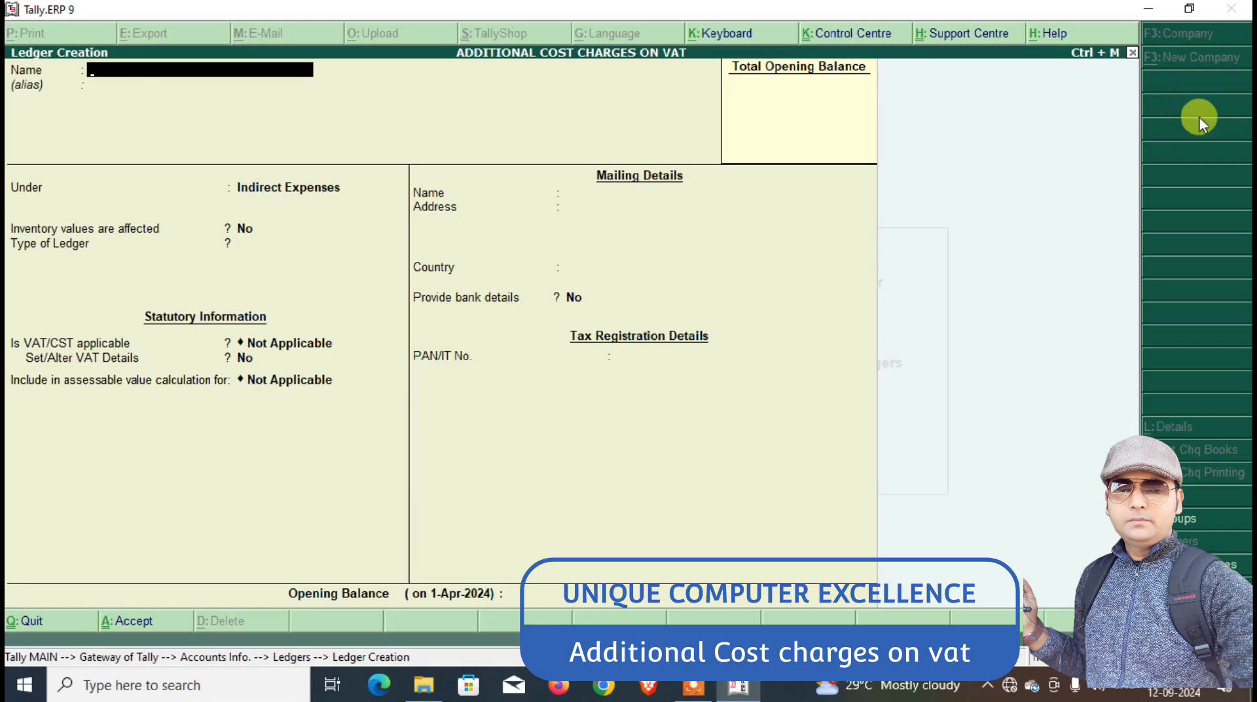
Create a FREIGHT CHARGES ledger under Direct Expenses with ledger type Not Applicable, save it and leave ledger creation.
text(FREIGHT)
text( CHAR)
text(GES)
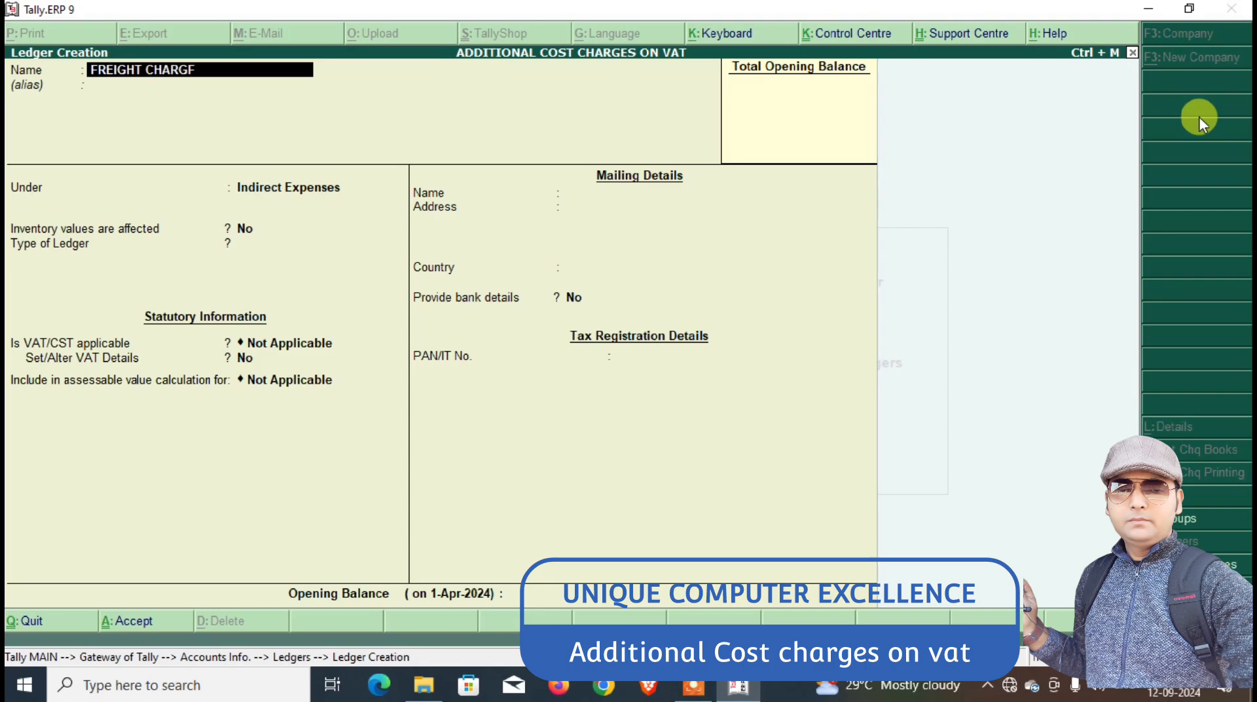
key(Return)
key(Return)
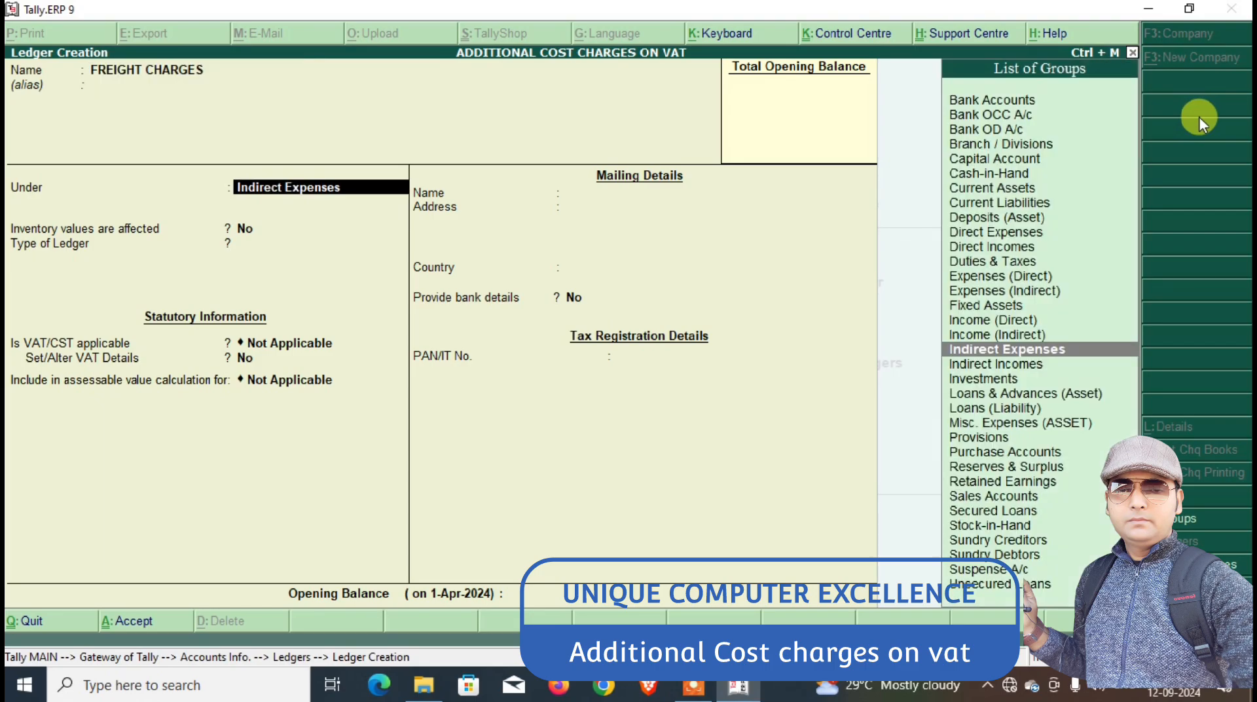
text(DI)
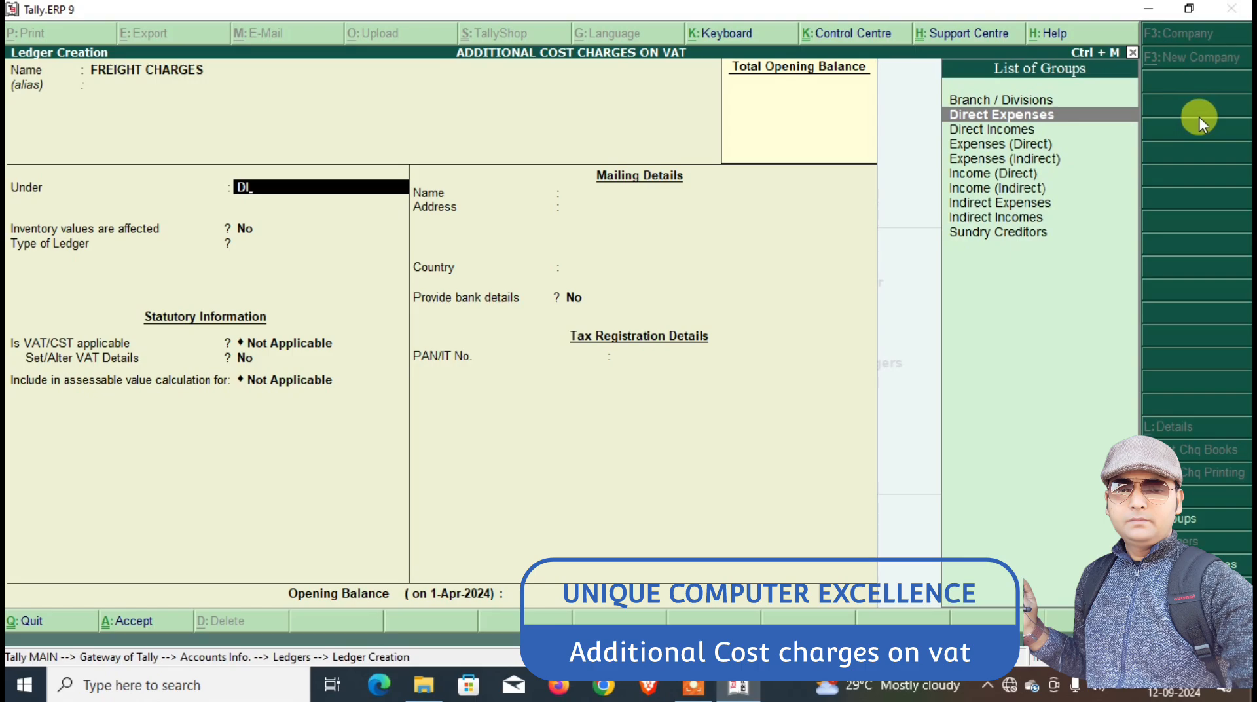
key(Return)
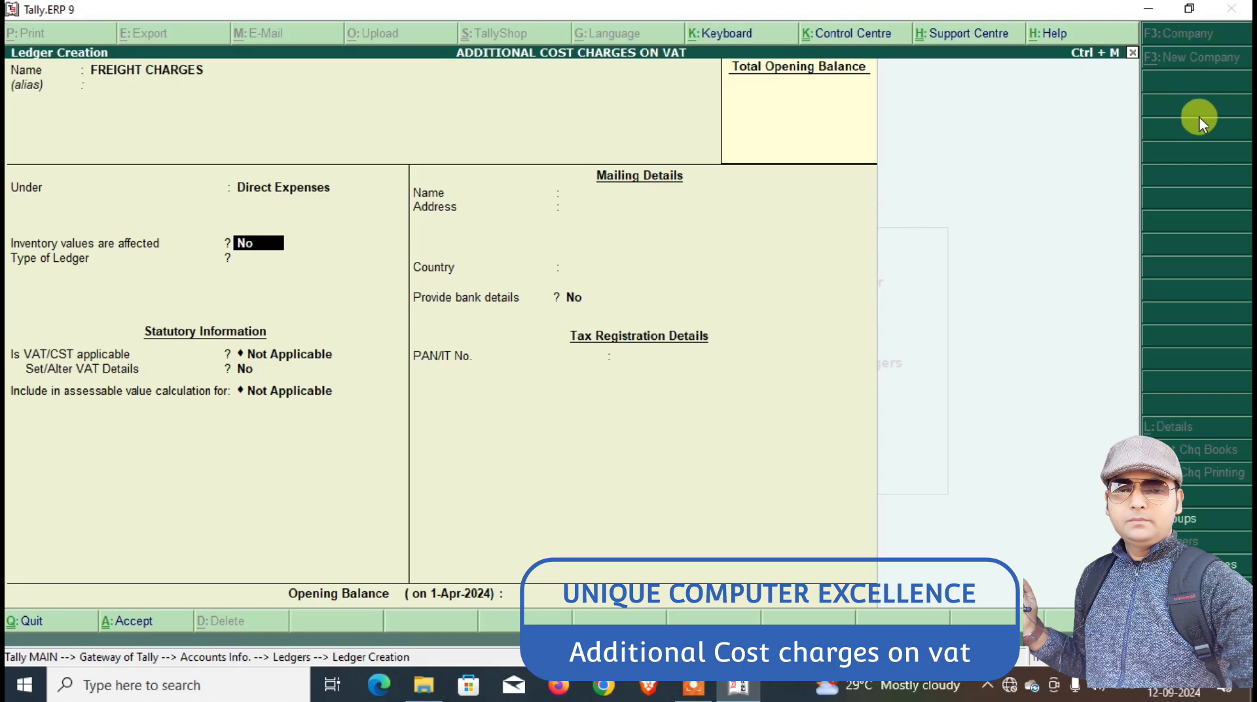
key(Return)
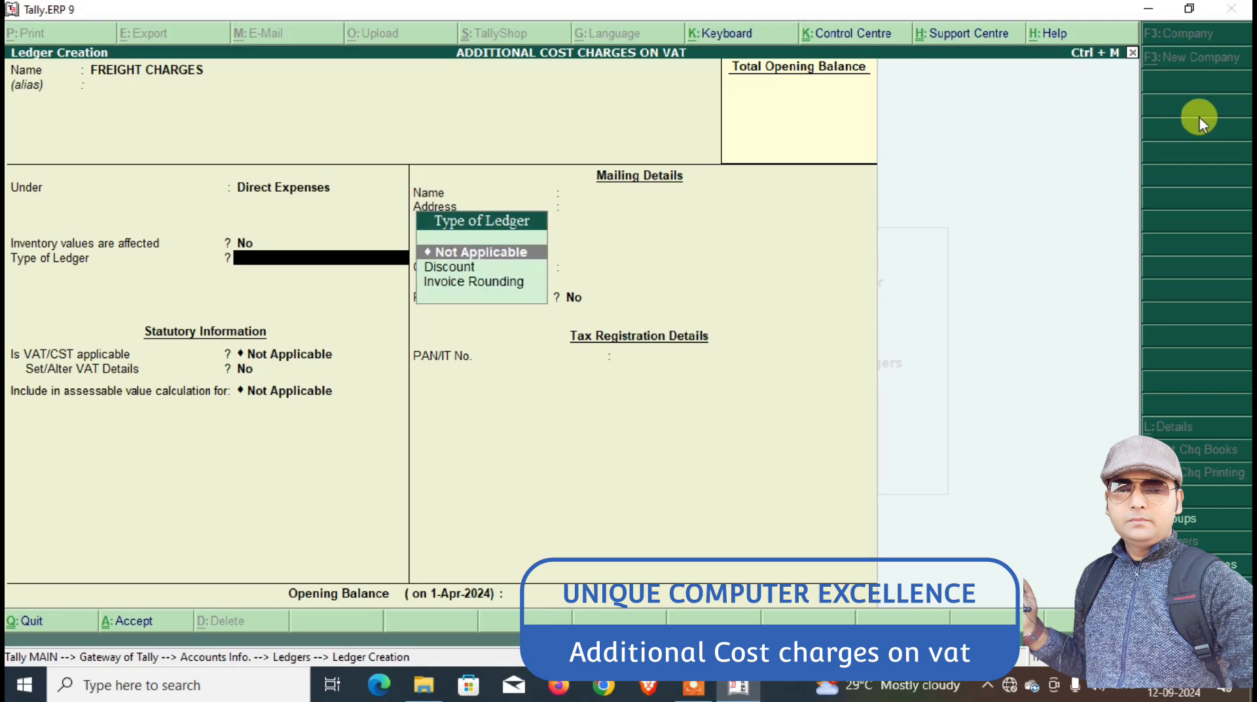
key(Return)
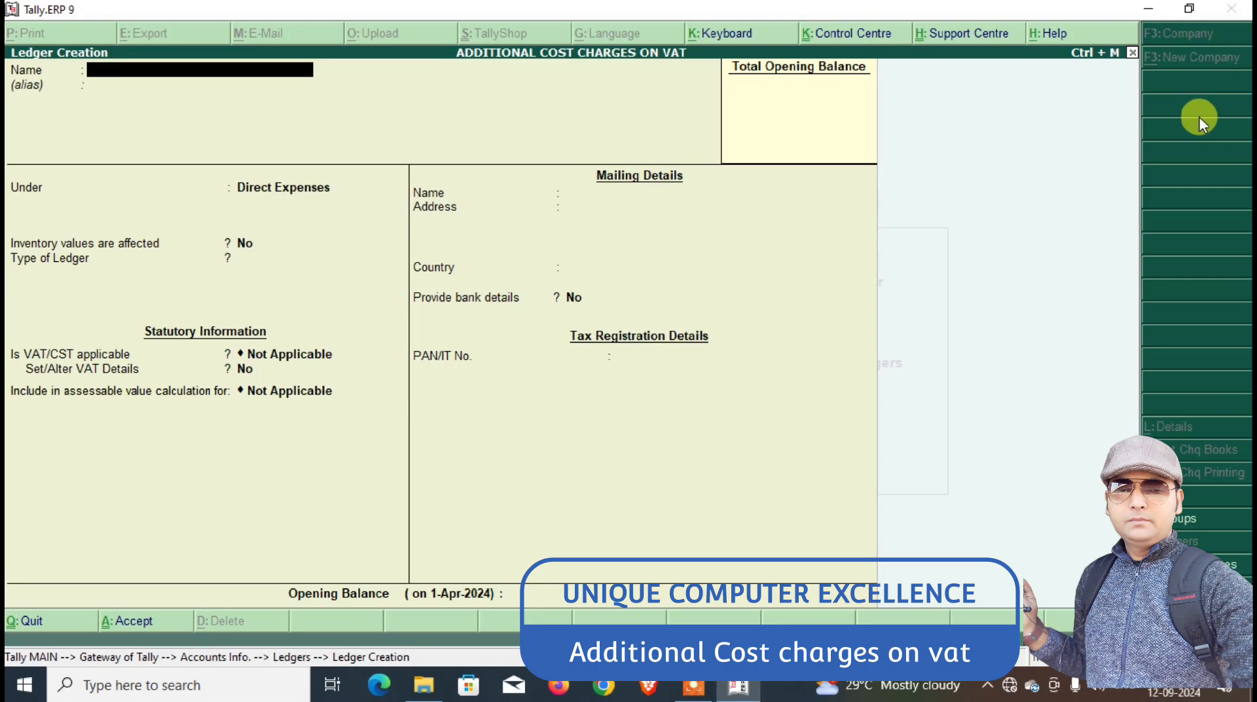
key(Escape)
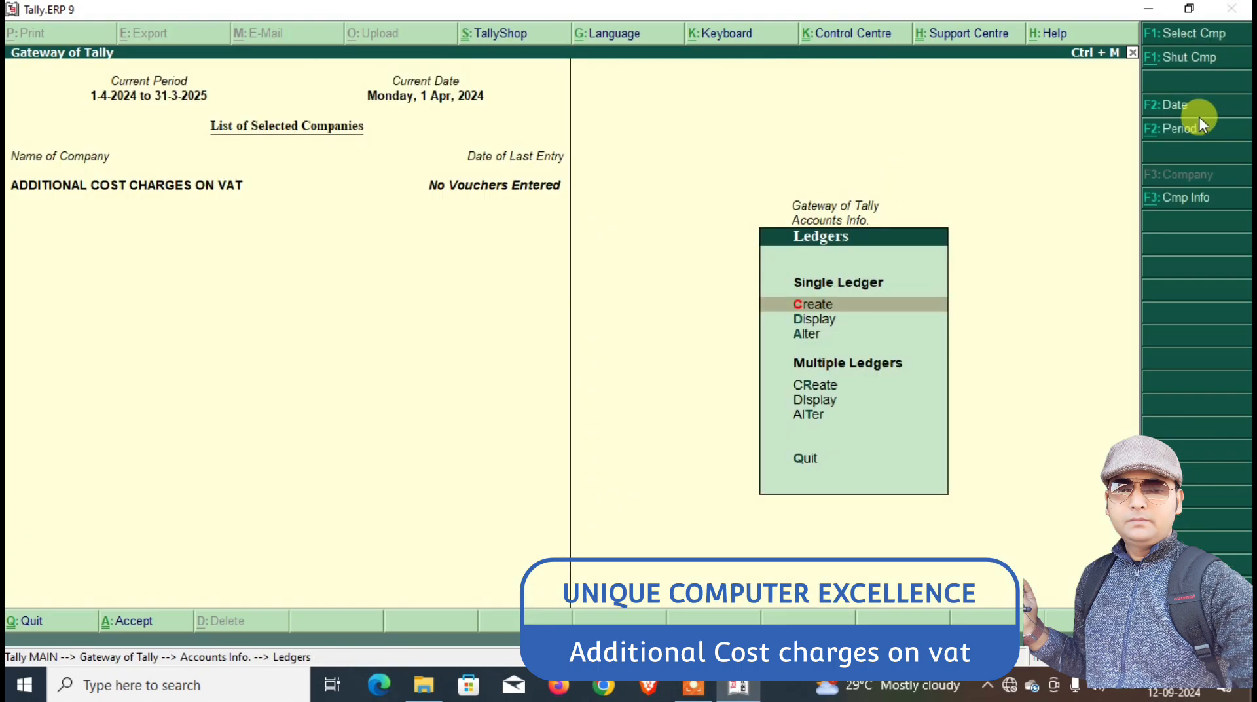
Start creating a single stock group named MOBILE PHONE under Primary.
key(Escape)
key(Escape)
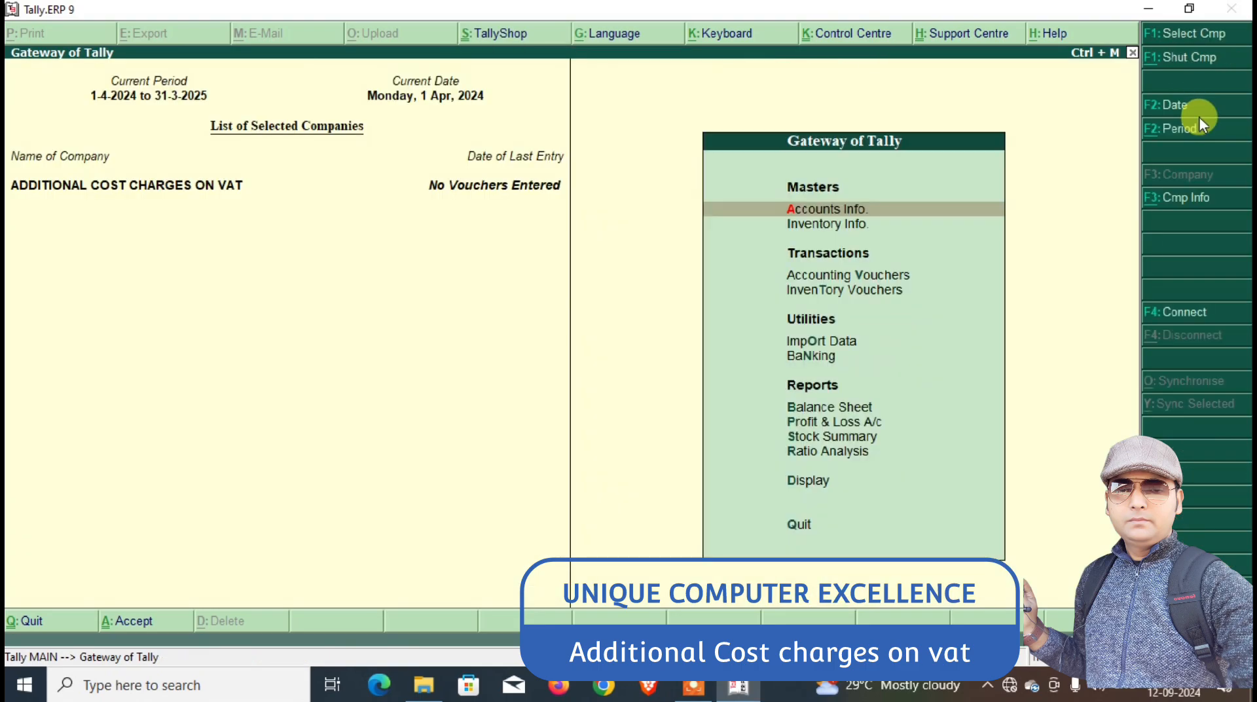
key(Down)
key(Return)
key(Return)
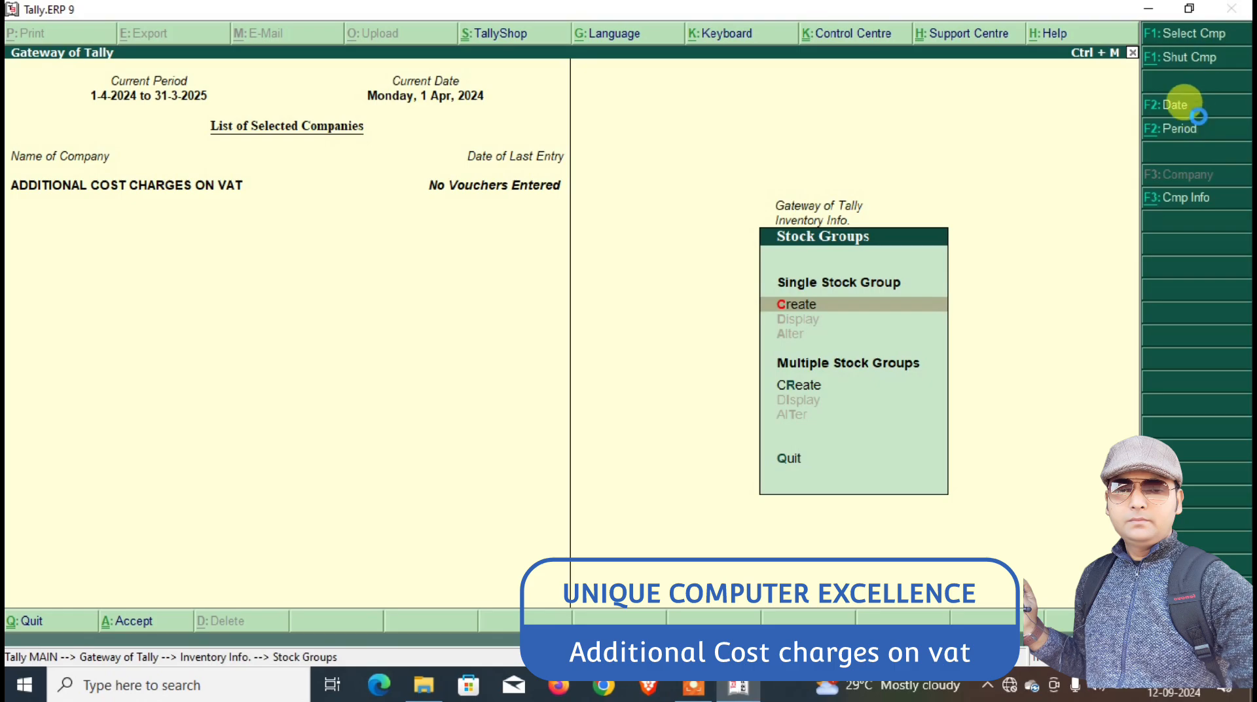
key(Return)
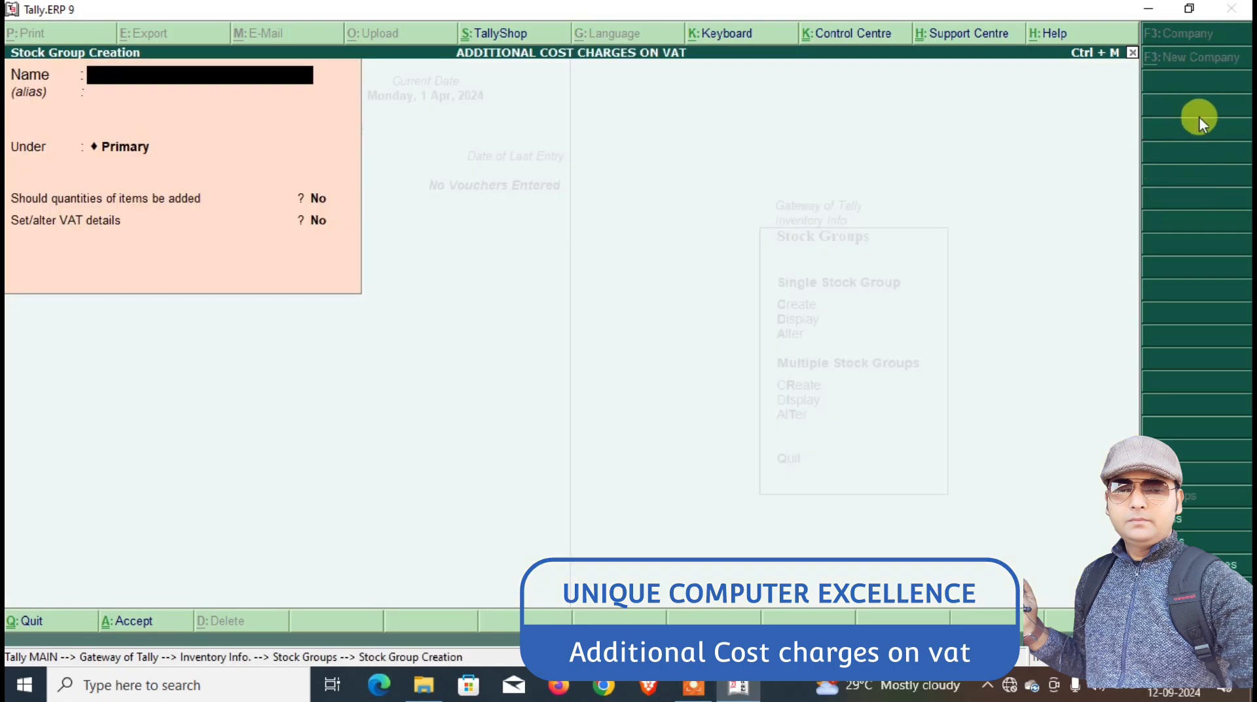
text(MOBILE PHONE)
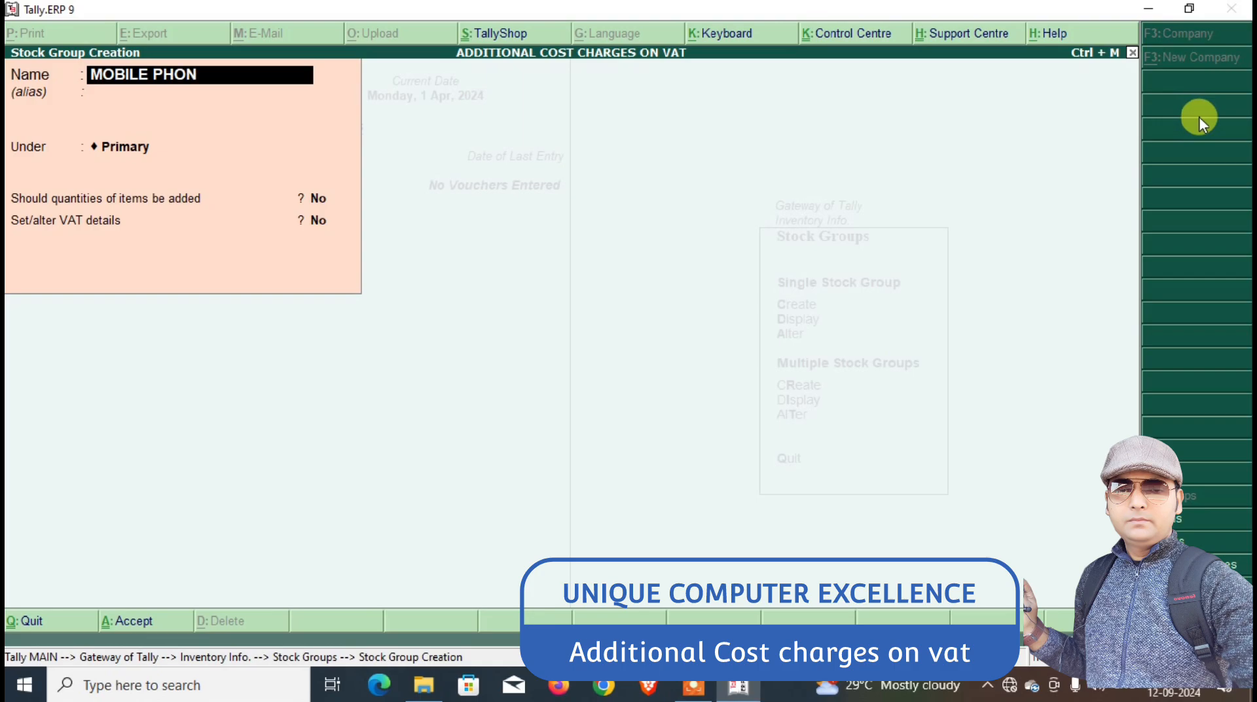
key(Return)
key(Return)
key(Return)
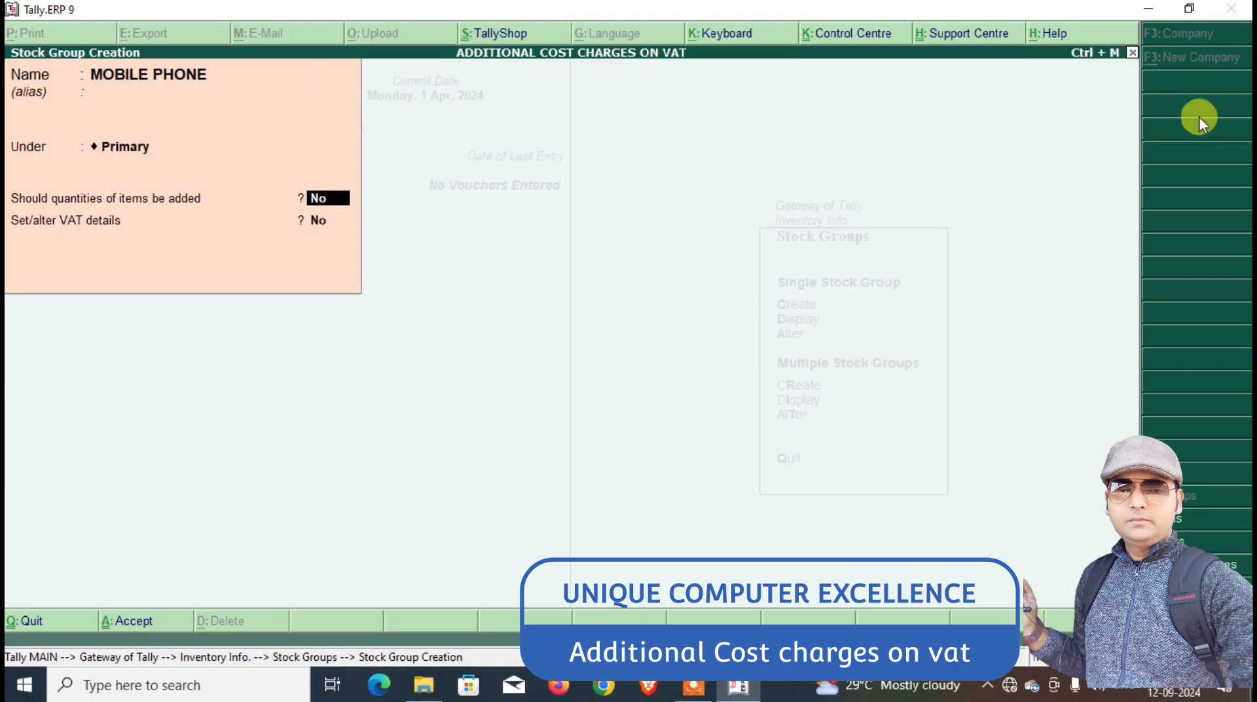
Enable adding item quantities for the MOBILE PHONE group, set its VAT rate to 18%, save it and leave stock groups.
text(Y)
key(Return)
text(Y)
key(Return)
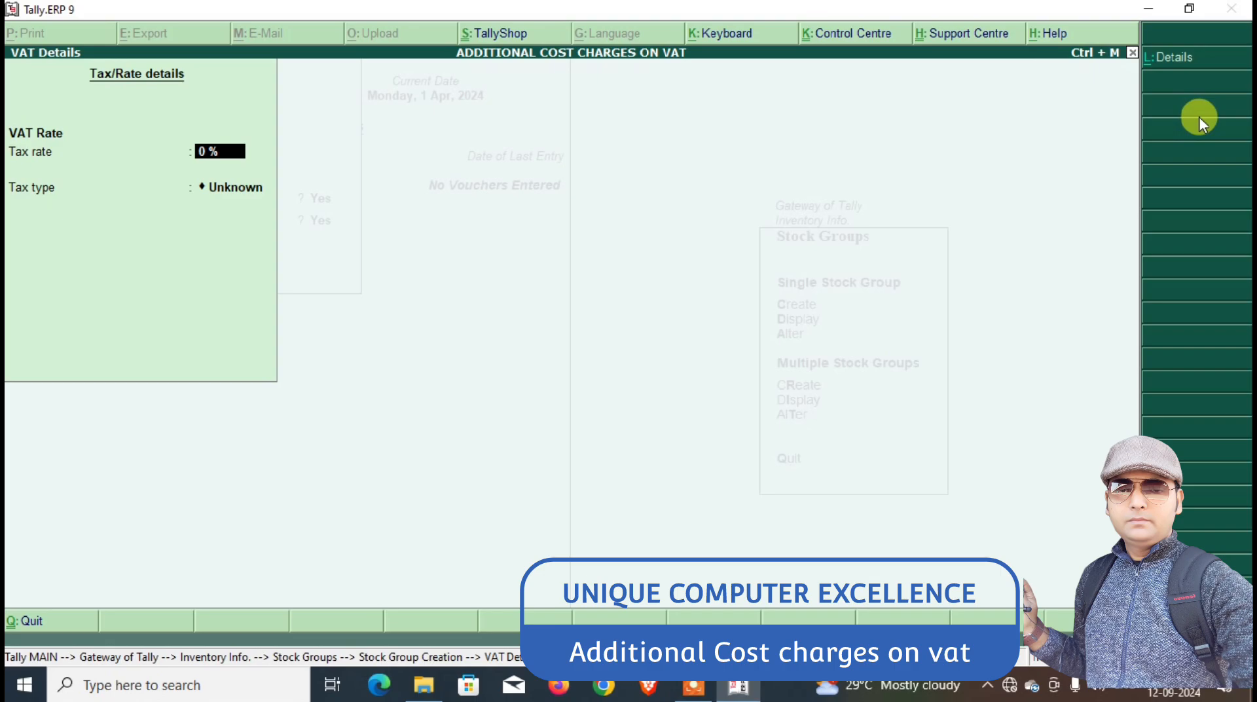
text(18)
key(Return)
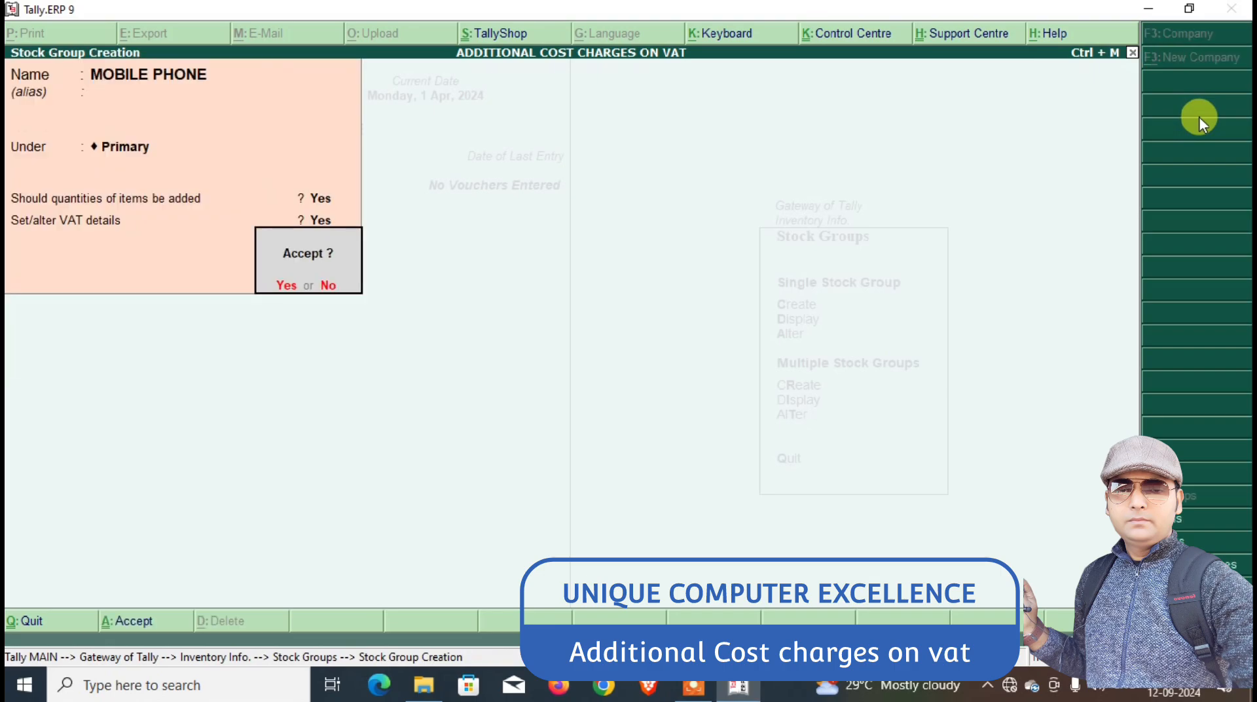
key(y)
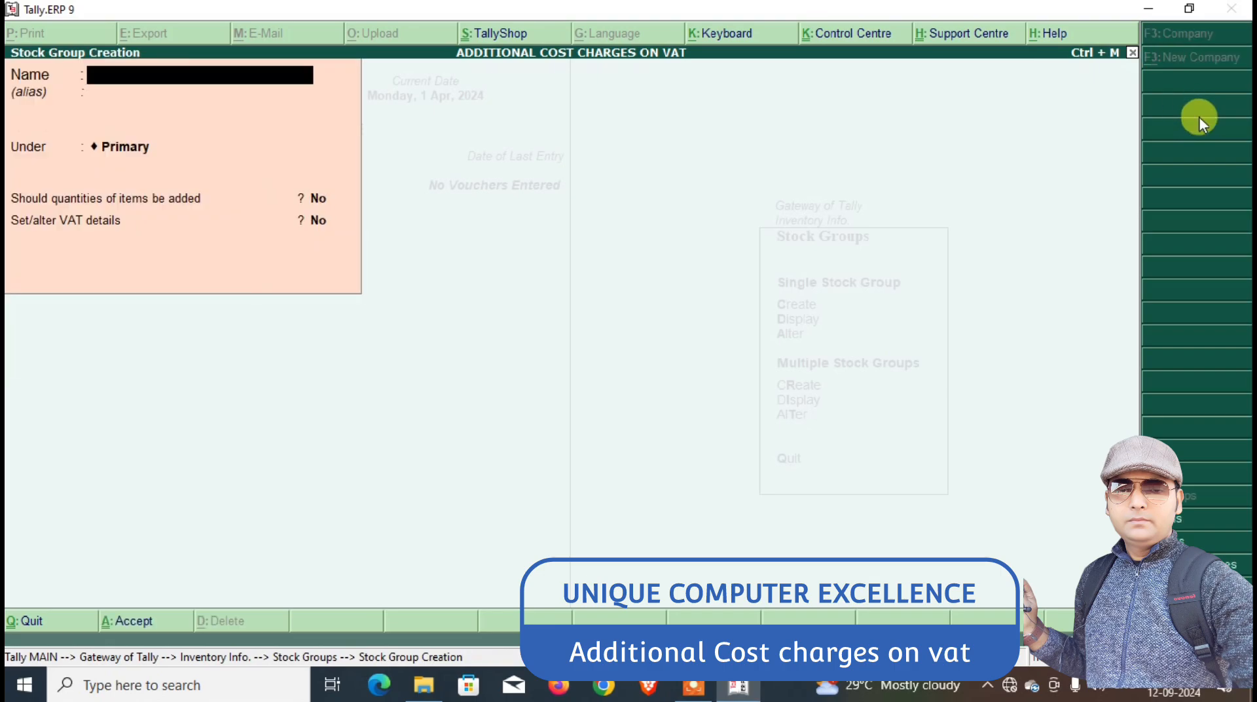
key(Escape)
key(Escape)
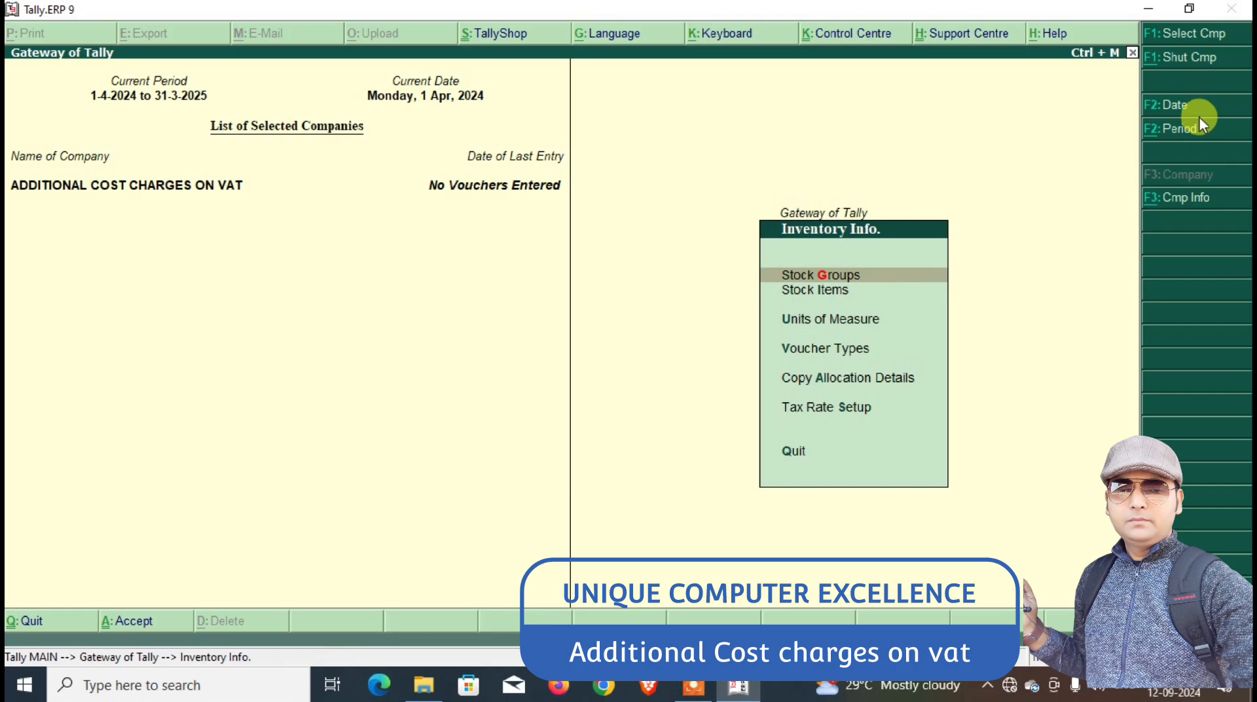
Create a simple unit of measure with symbol PCS, formal name PIECES and 0 decimal places, and leave unit creation.
key(Down)
key(Down)
key(Return)
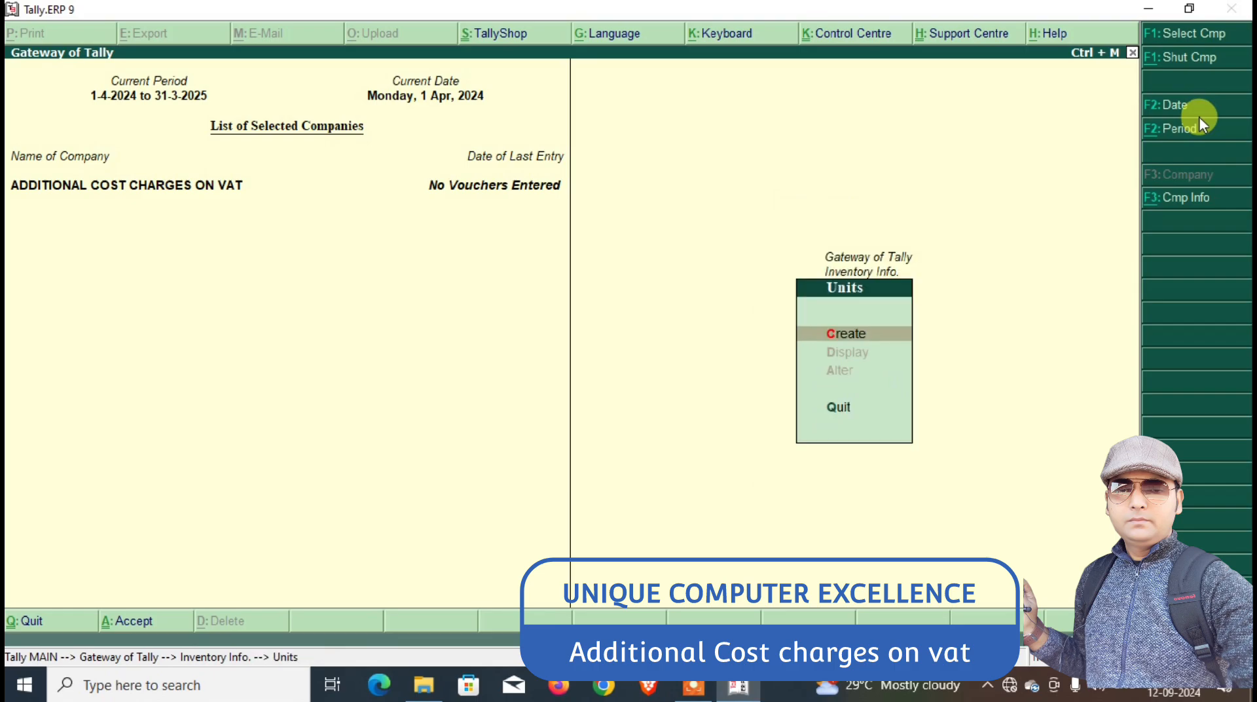
key(Return)
text(PCS)
key(Return)
text(POIEC)
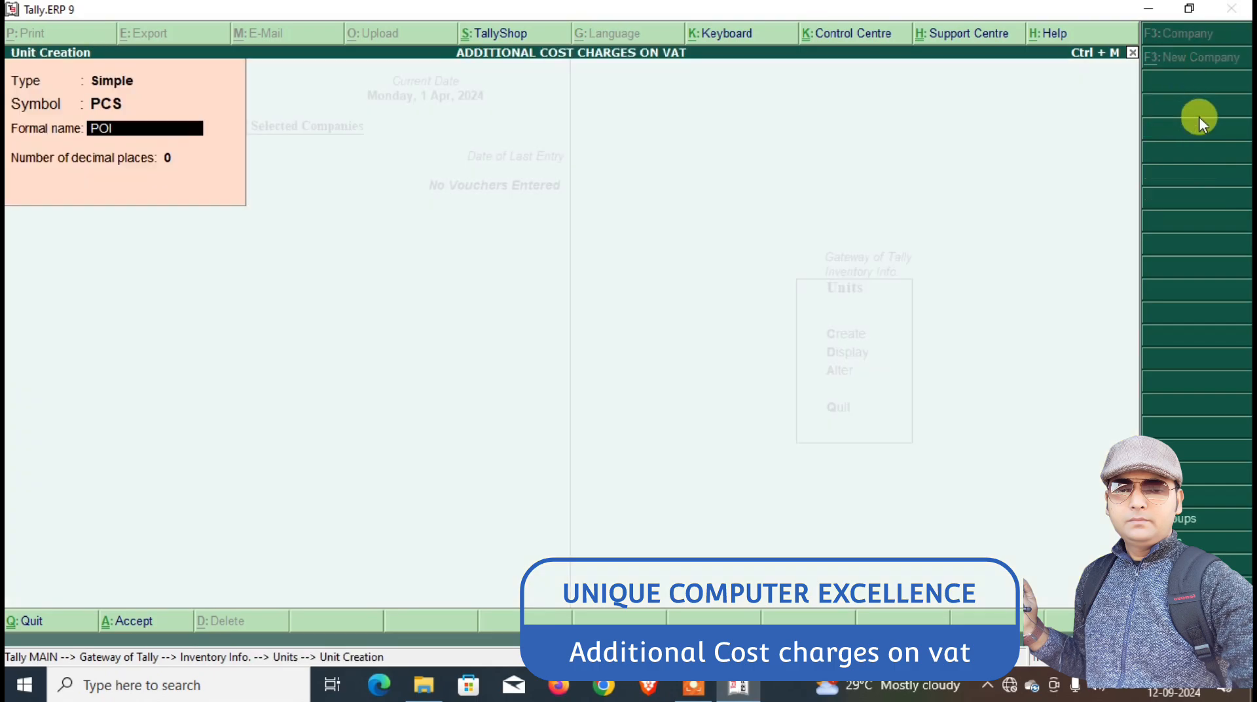
key(BackSpace)
key(BackSpace)
key(BackSpace)
key(BackSpace)
text(IECES)
key(Return)
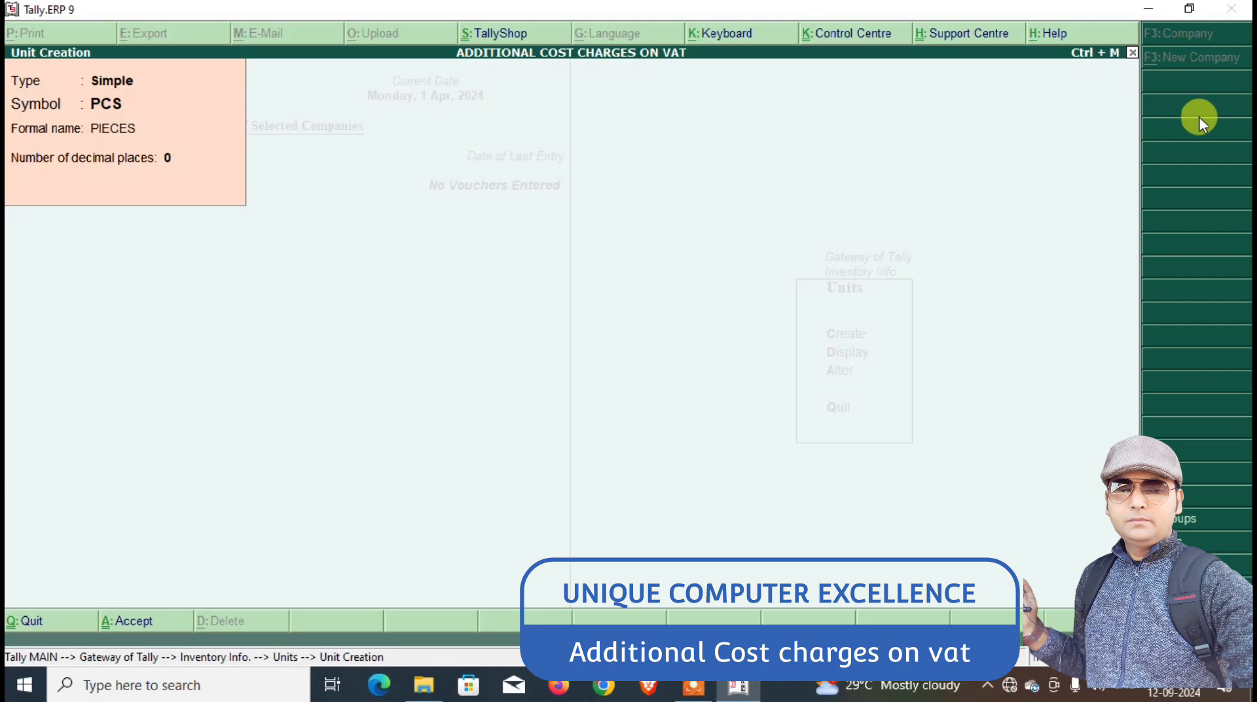
key(Return)
key(Return)
key(Escape)
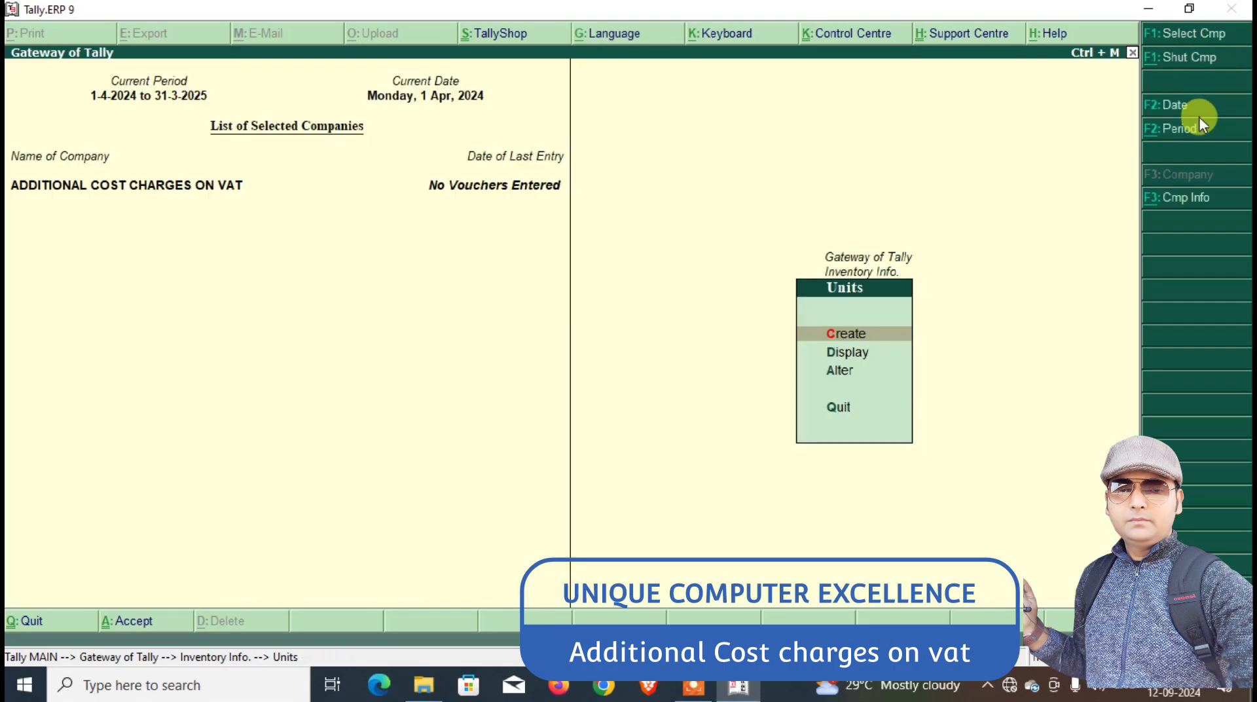
key(Escape)
In multiple stock item creation under MOBILE PHONE, add SAMSUNG in PCS with an opening quantity of 100, leaving the rate blank.
key(Up)
key(Return)
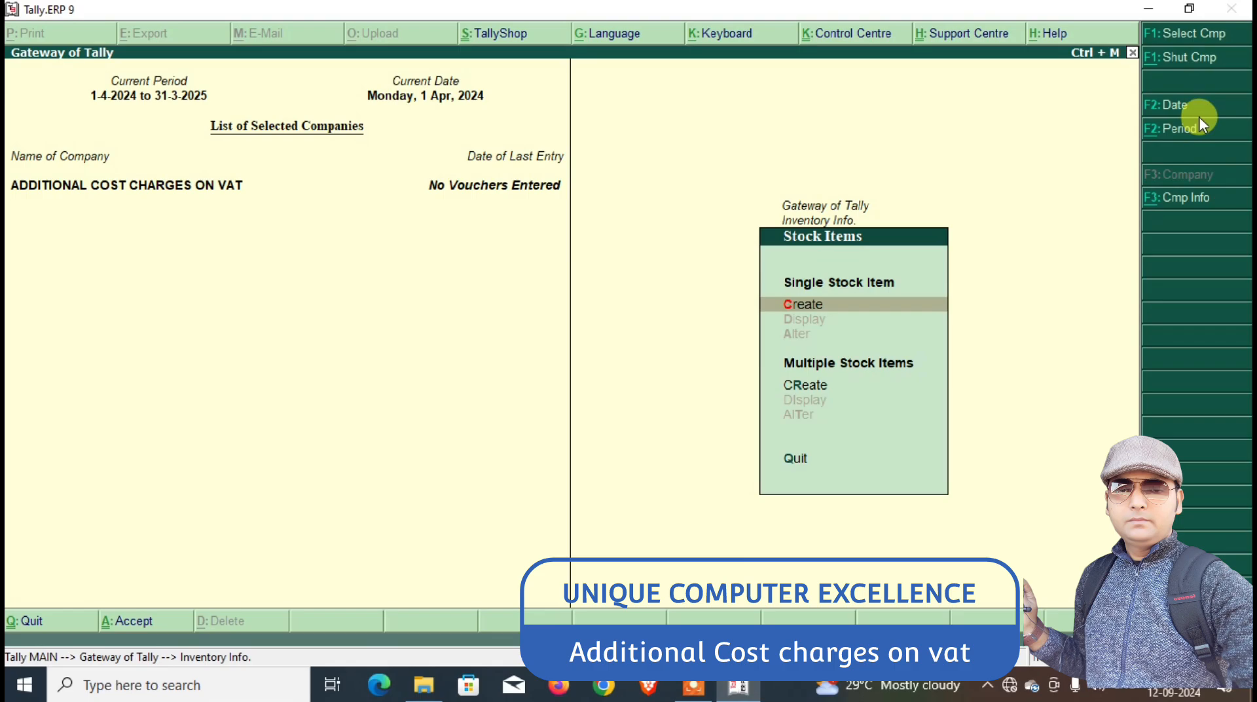
key(Down)
key(Return)
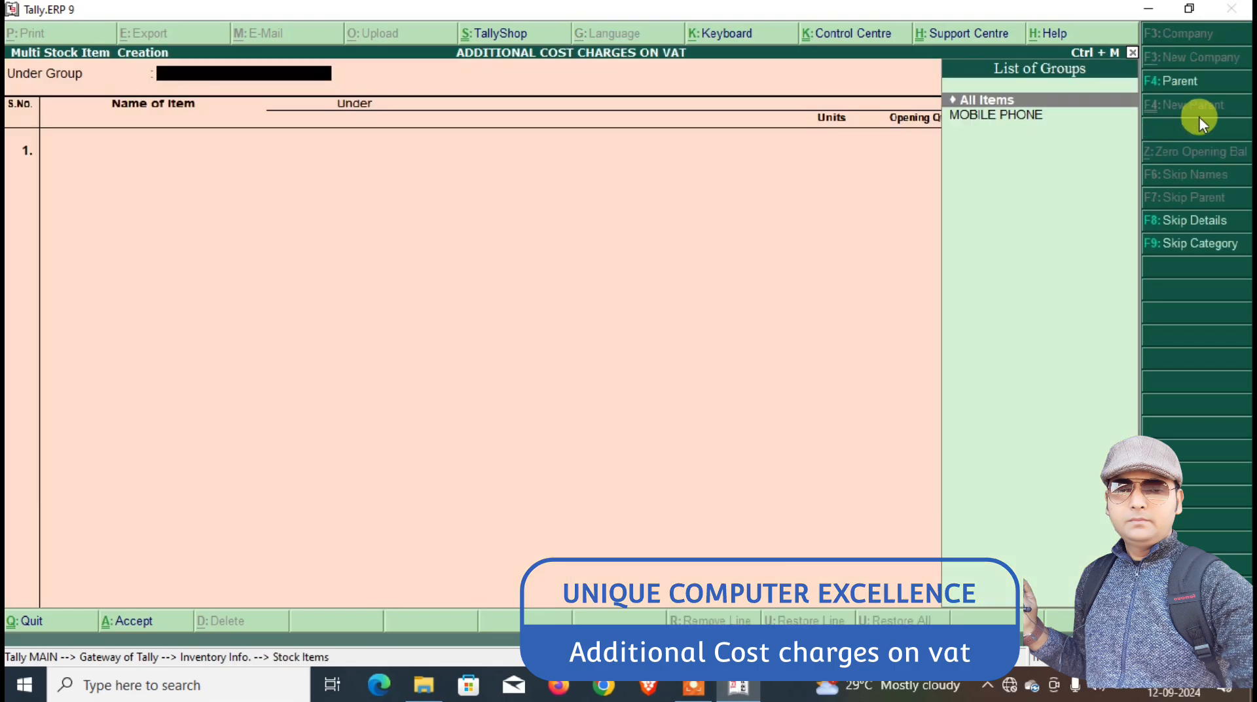
key(Down)
key(Return)
text(SAMSUNG)
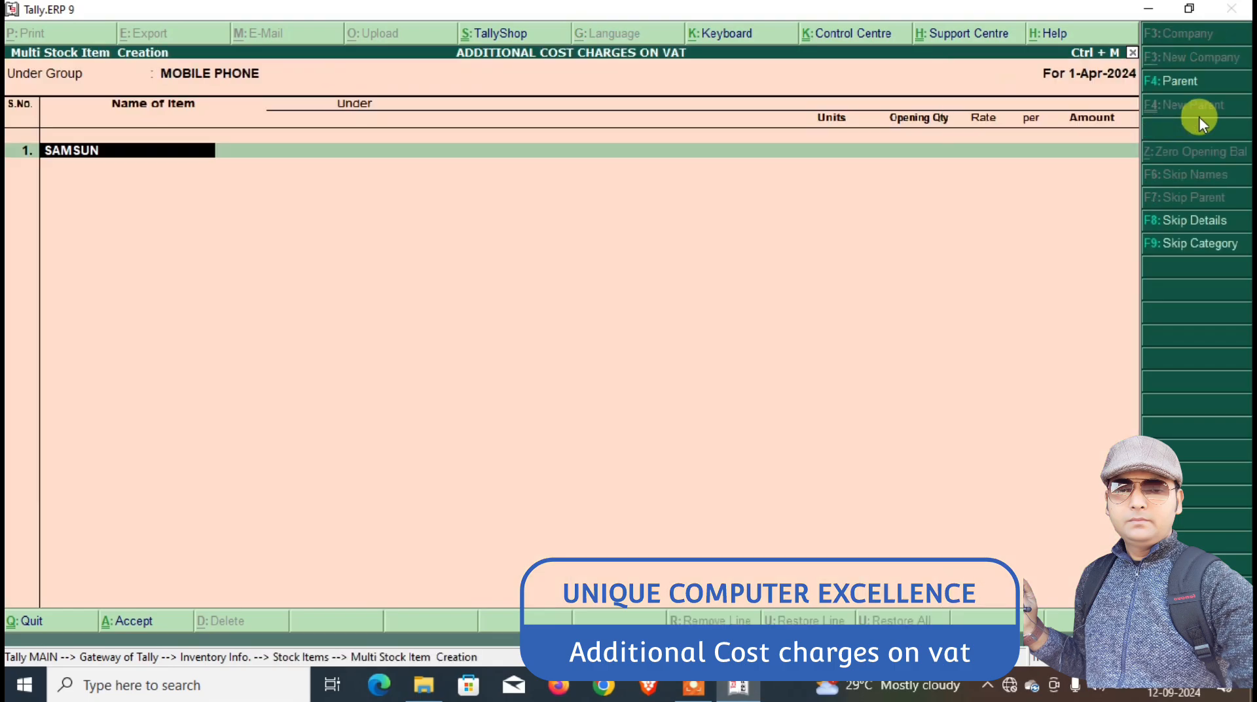
key(Return)
key(Down)
key(Return)
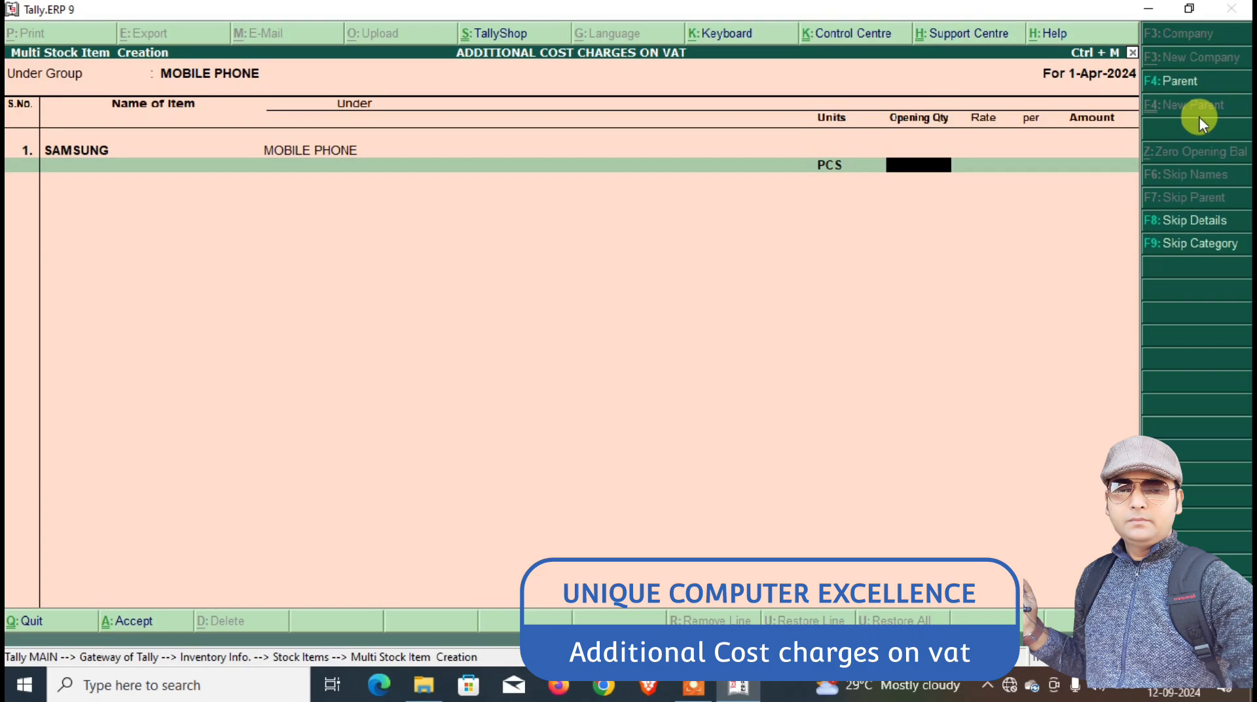
text(100)
key(Return)
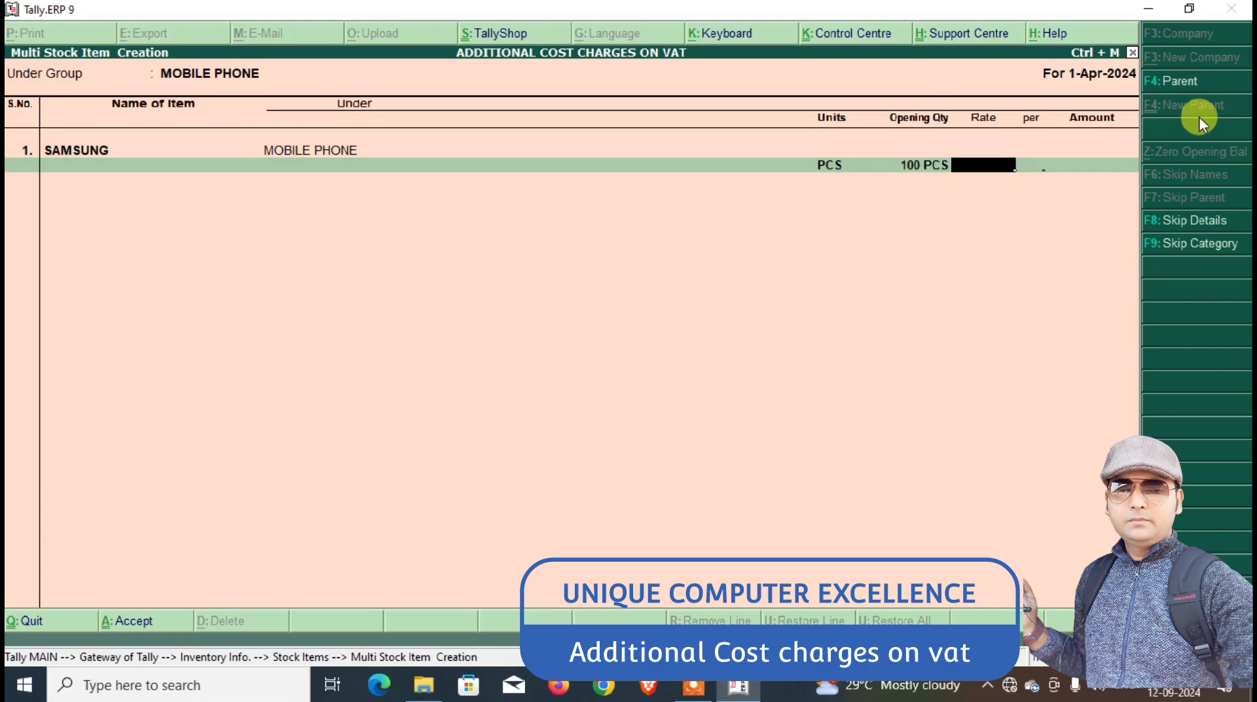
key(Return)
key(Return)
Add VIVO in PCS with an opening quantity of 100 and no rate, save both stock items and leave inventory masters.
text(VIVO)
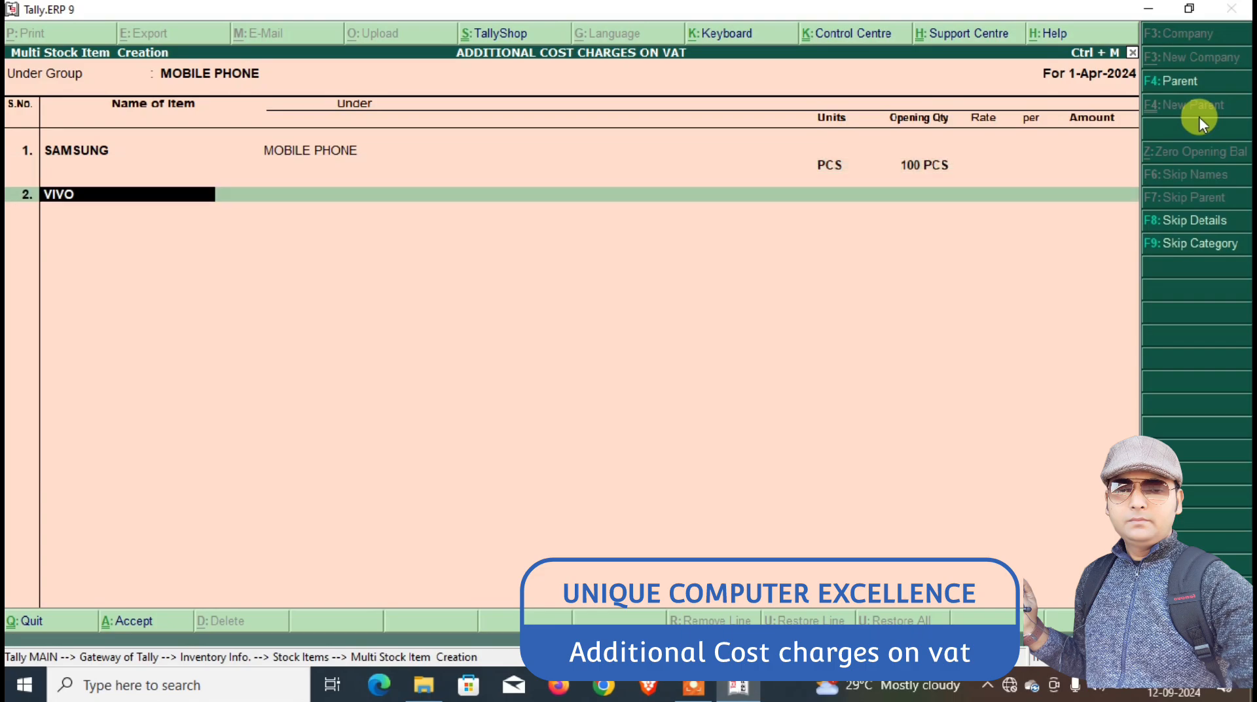
key(Return)
key(Down)
key(Return)
text(100)
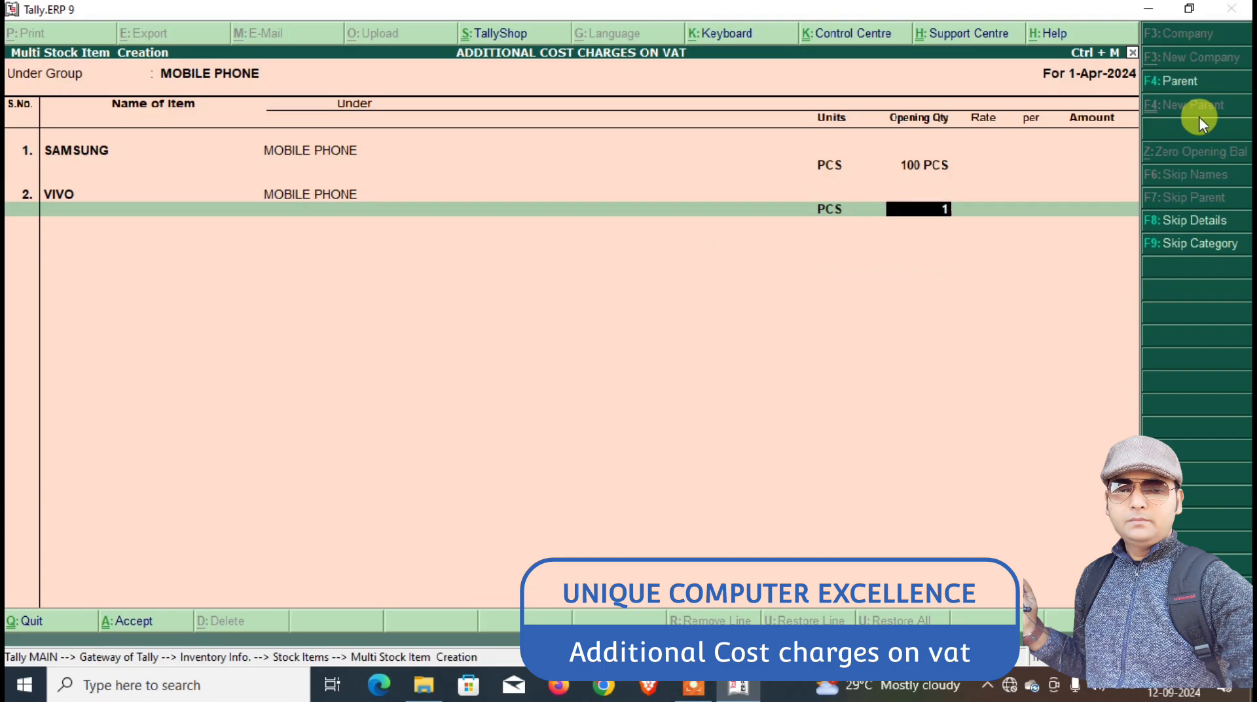
key(Return)
key(Return)
key(Return)
key(Return)
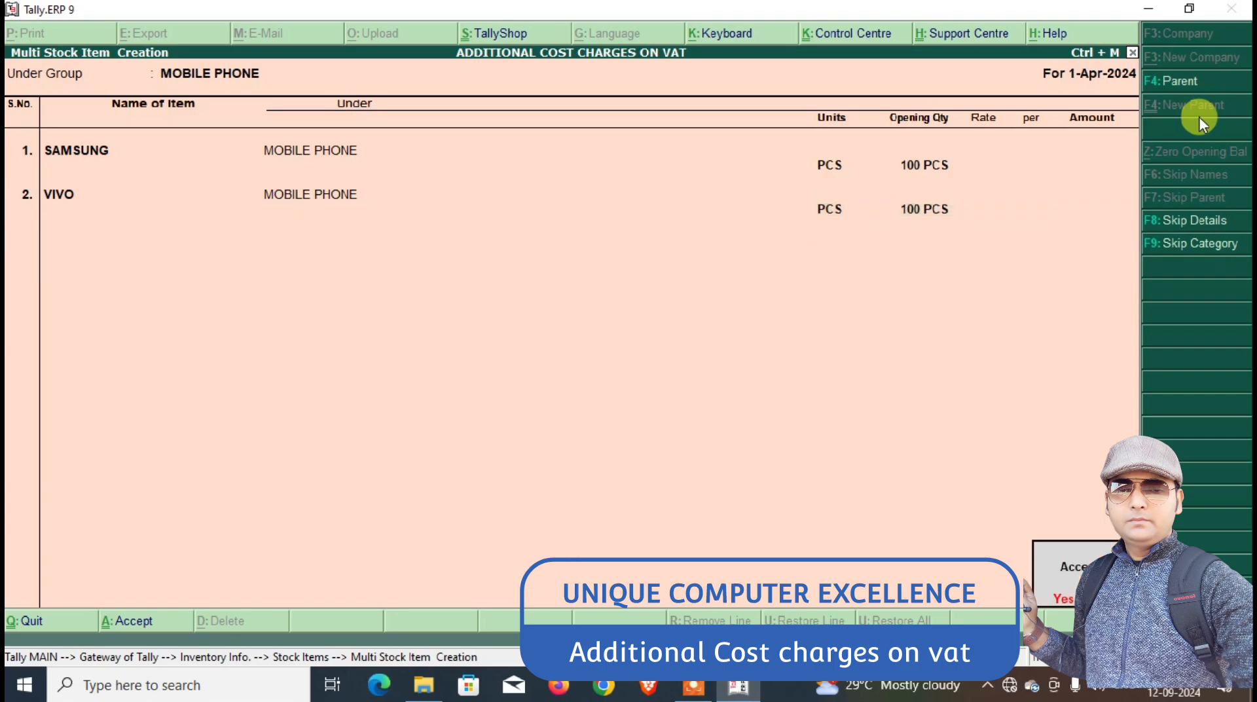
key(Return)
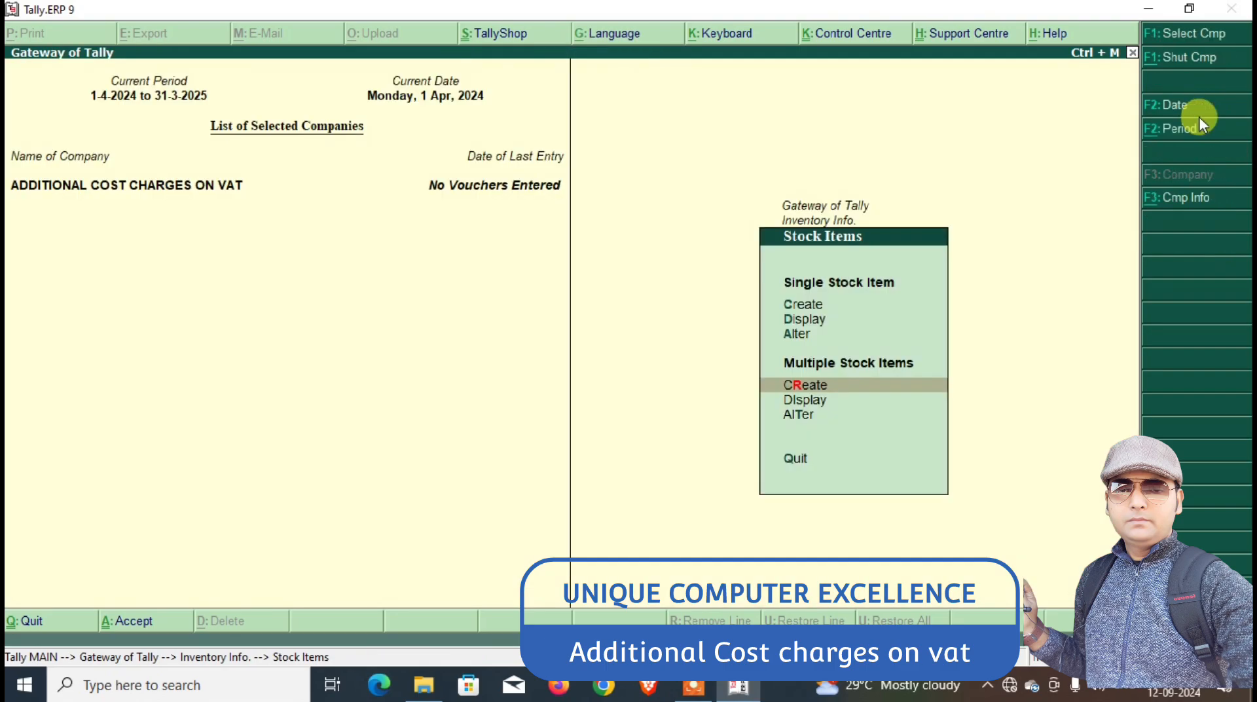
key(Escape)
key(Escape)
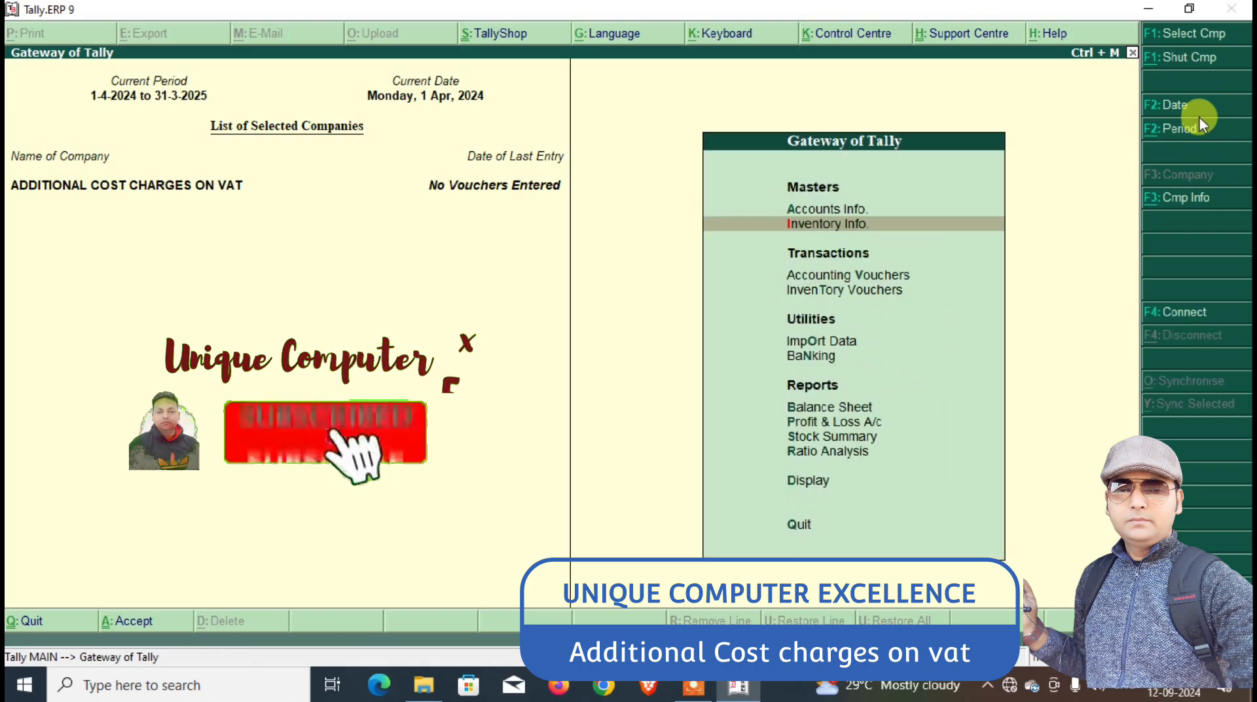
Start a sales voucher in the accounting vouchers with reference number SB/001.
key(Down)
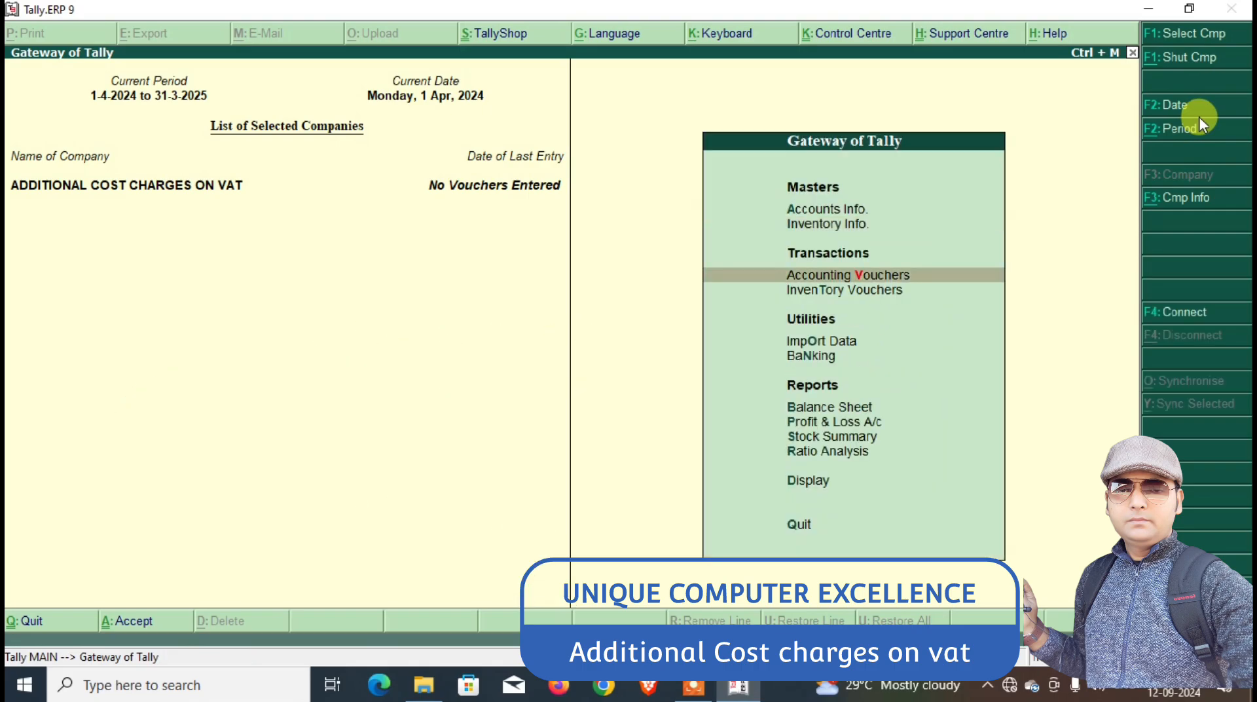
key(Return)
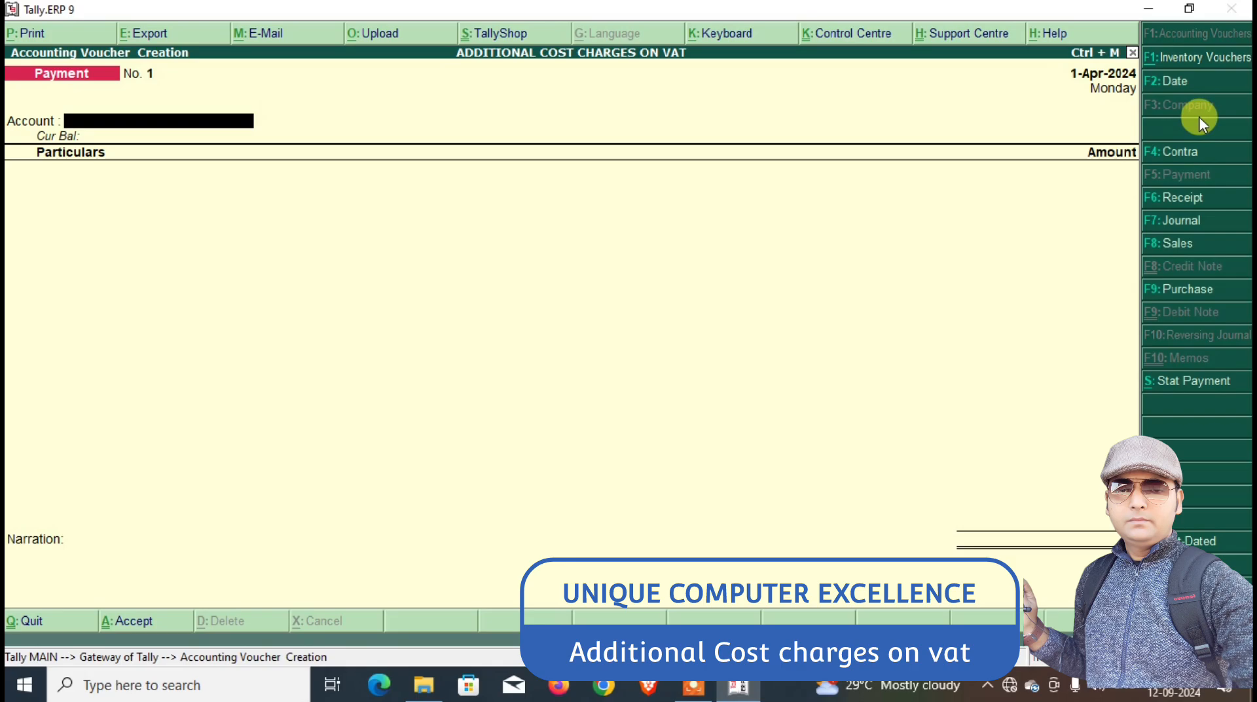
click(1186, 244)
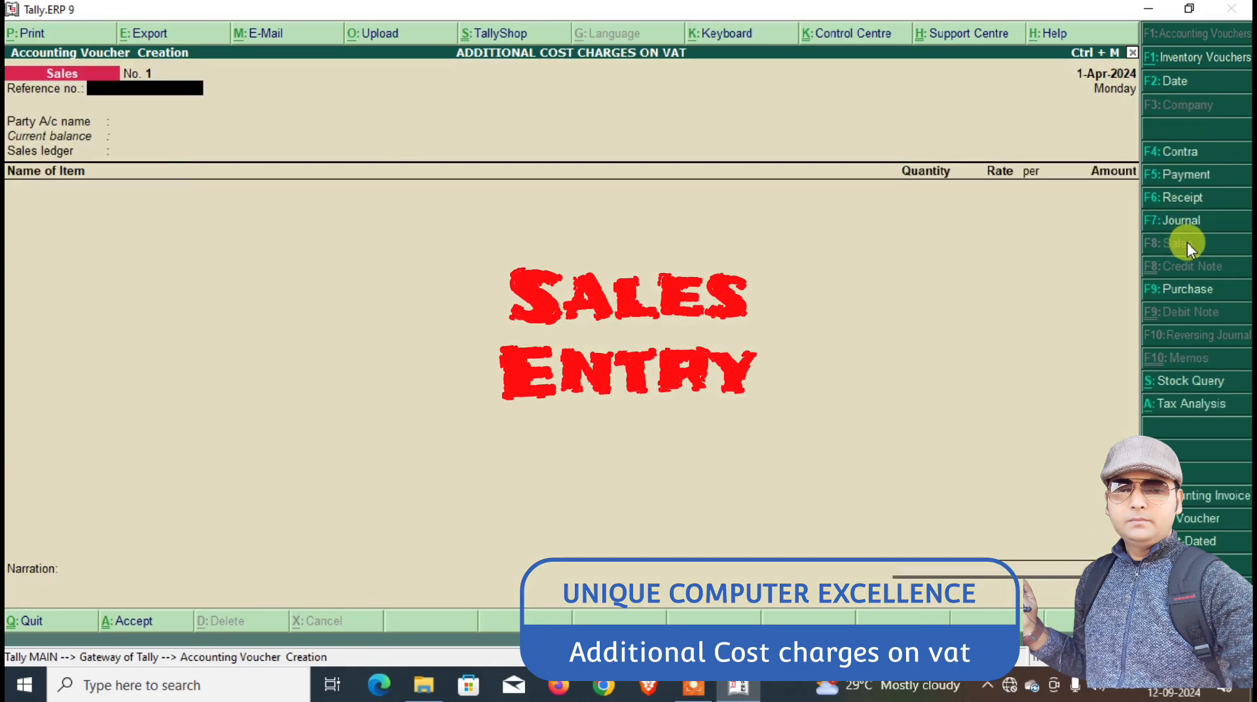
text(SB)
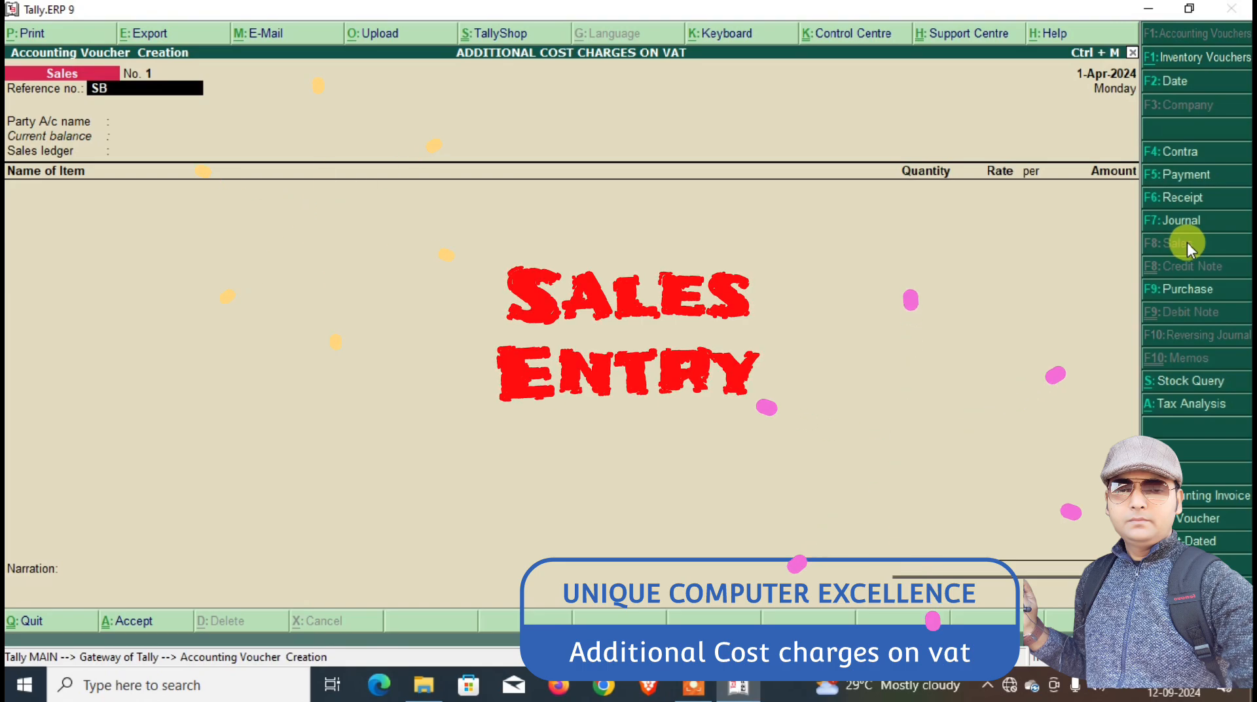
text(/001)
key(Return)
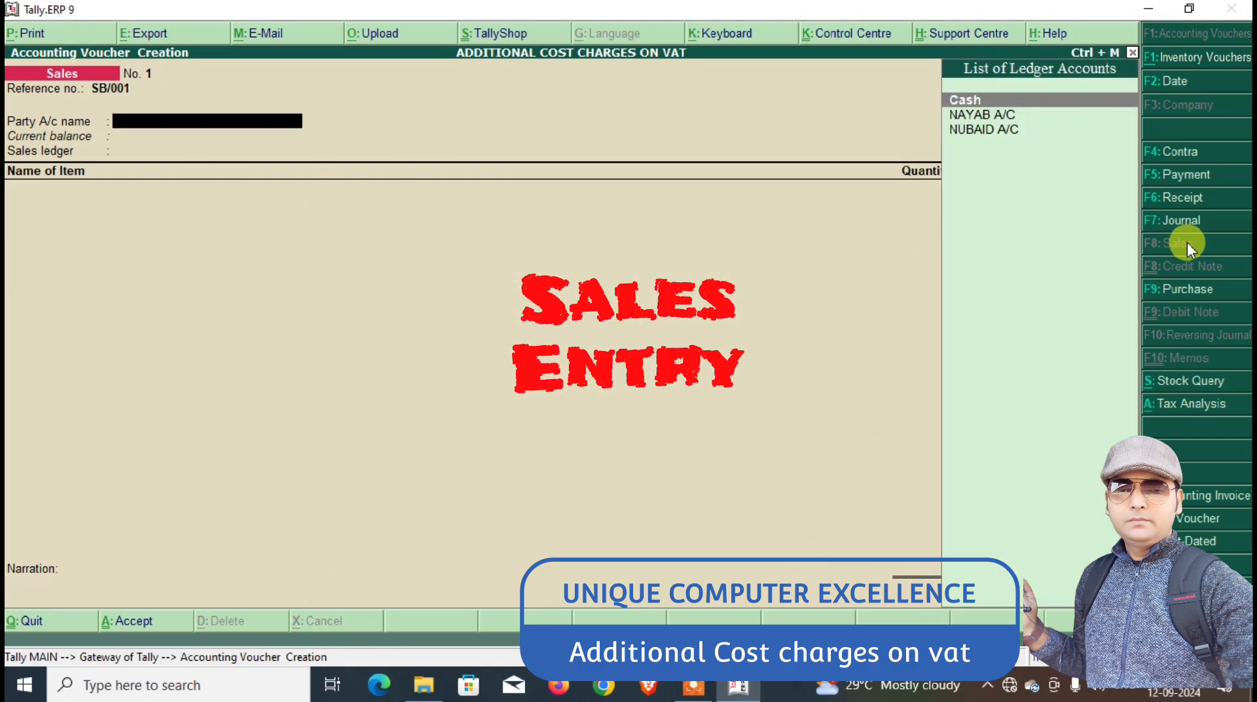
Choose the first customer's ledger as the party, accept the party details without additions, and set SALES A/C as the sales ledger.
key(Down)
key(Return)
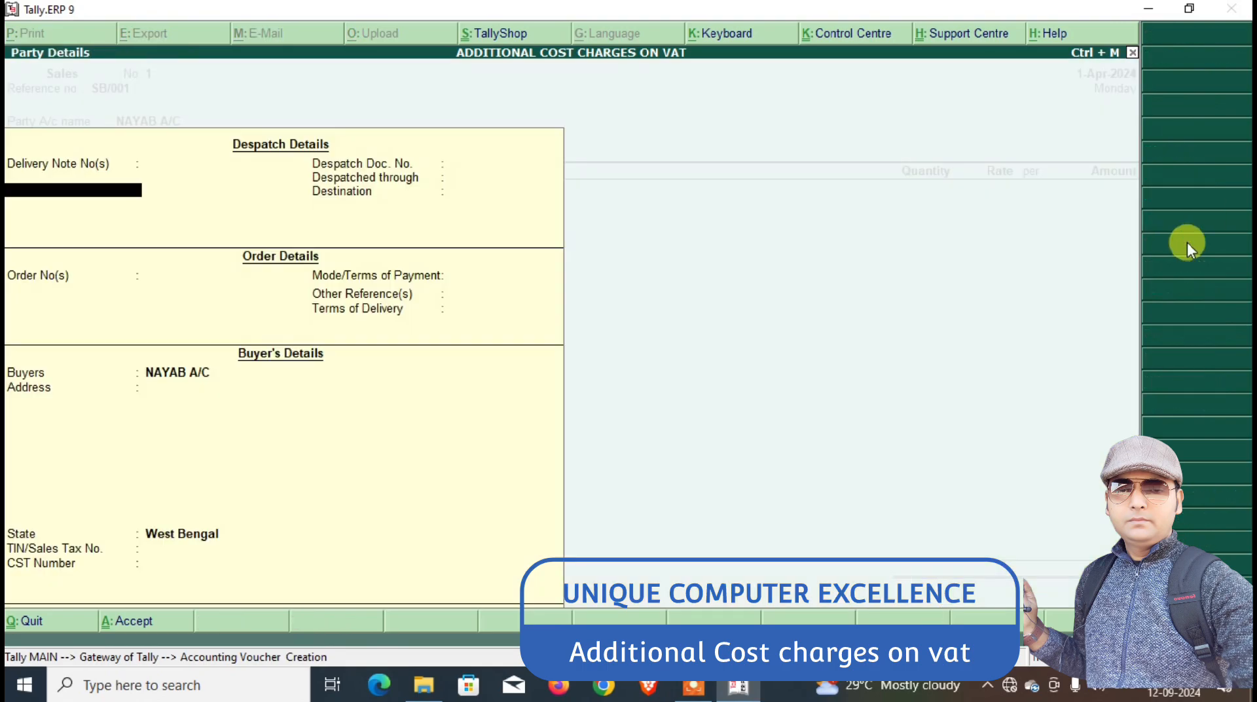
key(Return)
key(Return)
key(Return)
key(Return)
key(Return)
key(Return)
key(Return)
key(Return)
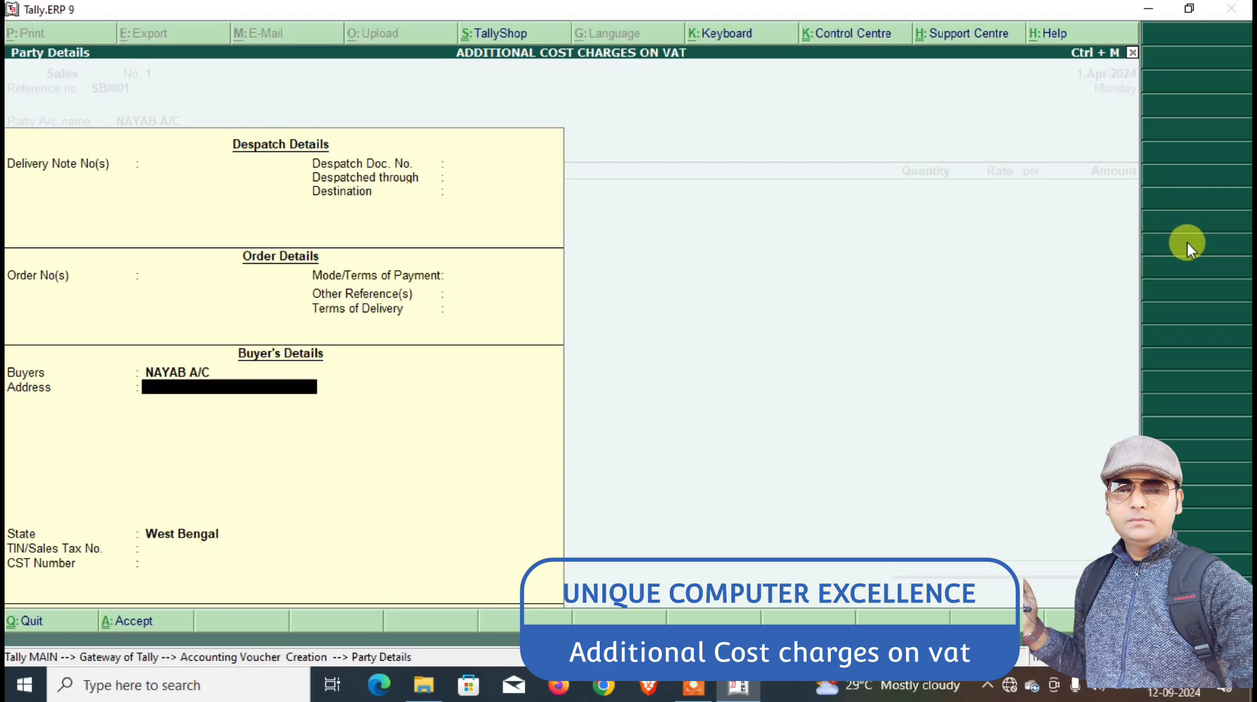
key(Return)
key(Return)
key(Return)
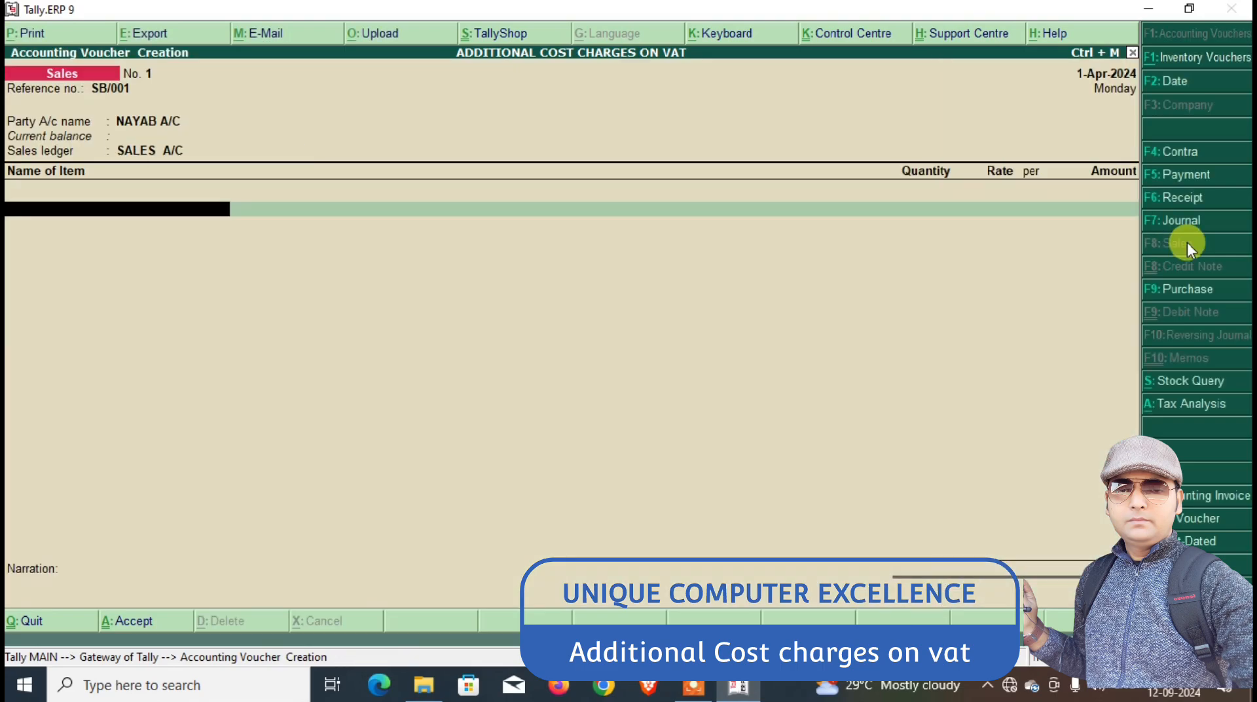
Enter the SAMSUNG item in the sales voucher with a quantity of 1 PCS at a rate of 2,000.
text(SAM)
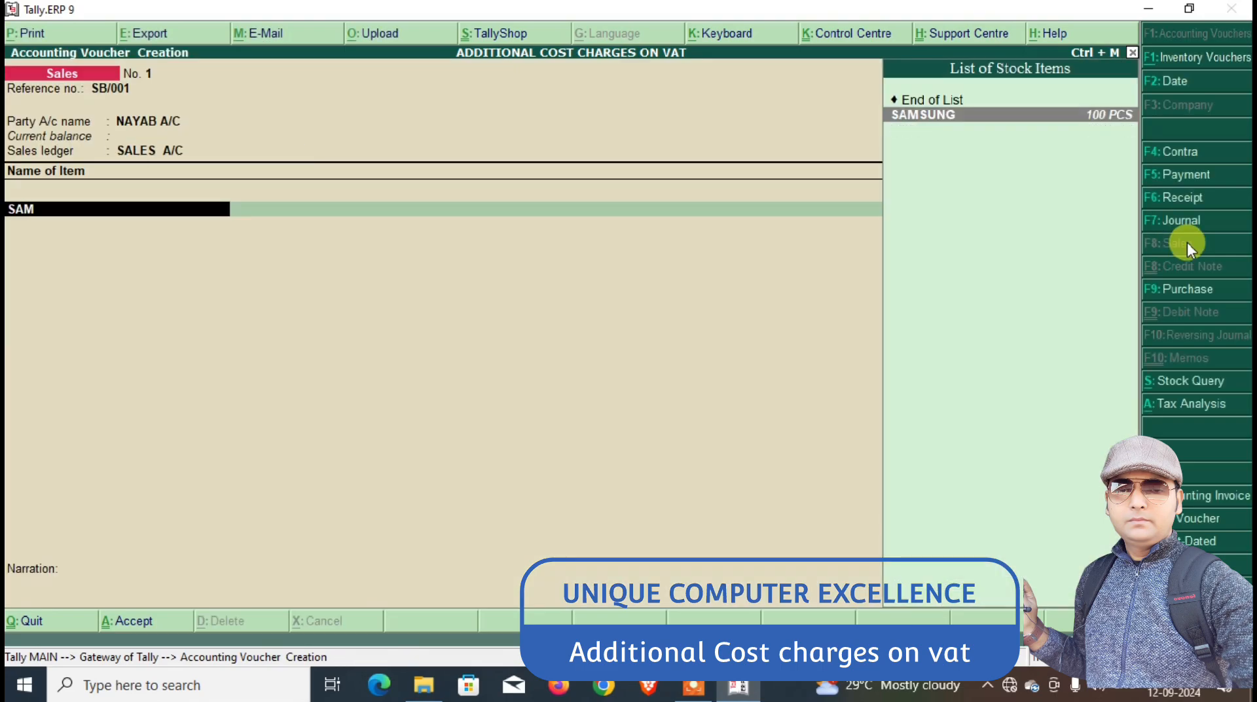
key(Return)
text(1)
key(Return)
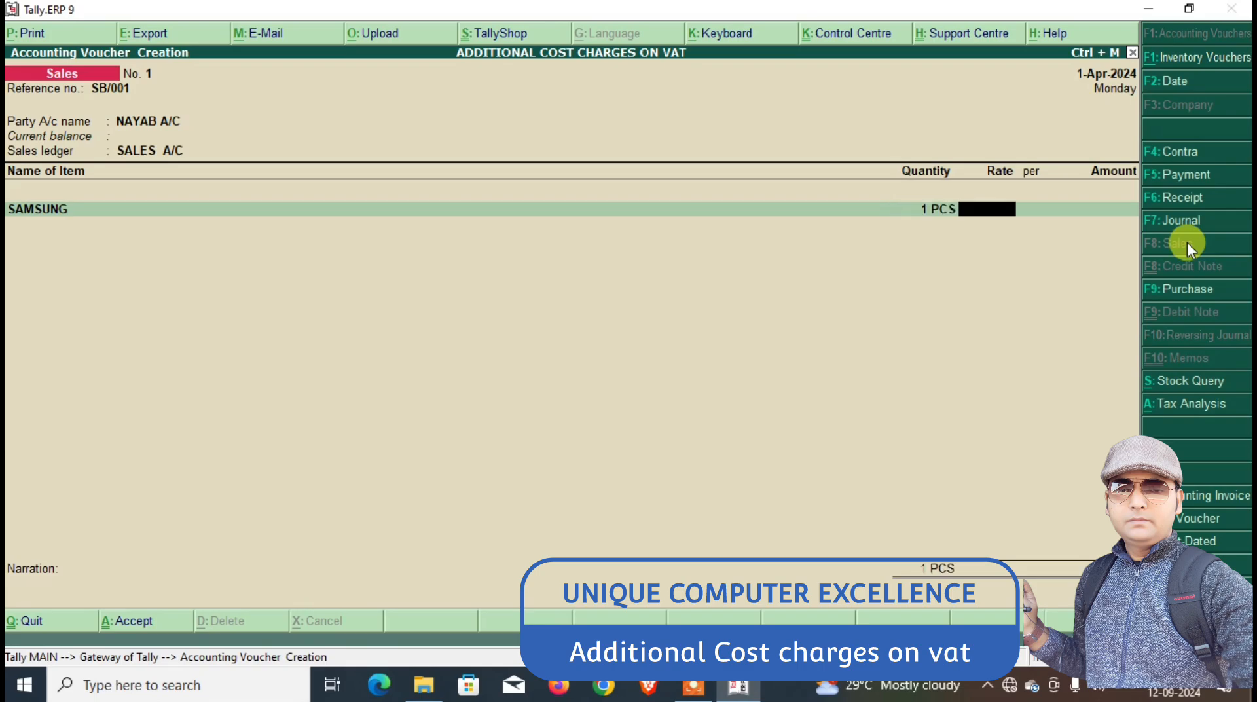
text(2,000)
key(Return)
key(Return)
key(Return)
Enter the VIVO item in the sales voucher with a quantity of 1 PCS at a rate of 3,000 and finish the item list.
text(VI)
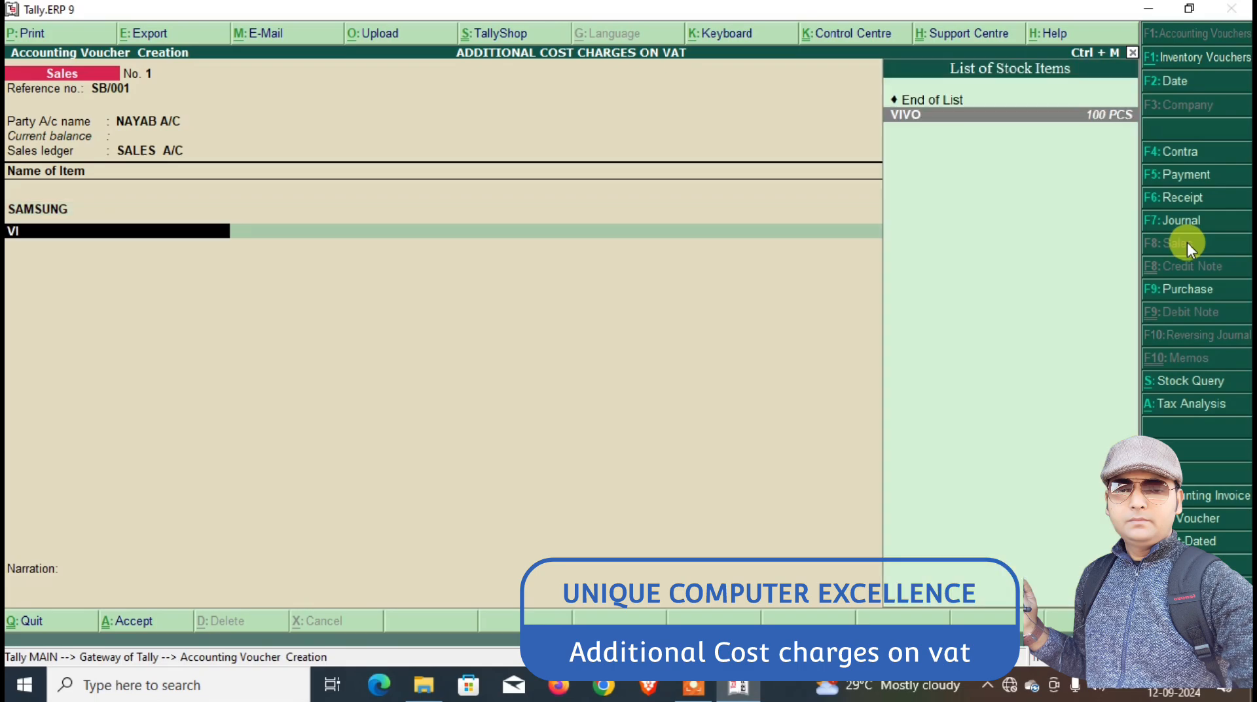
key(Return)
text(1)
key(Return)
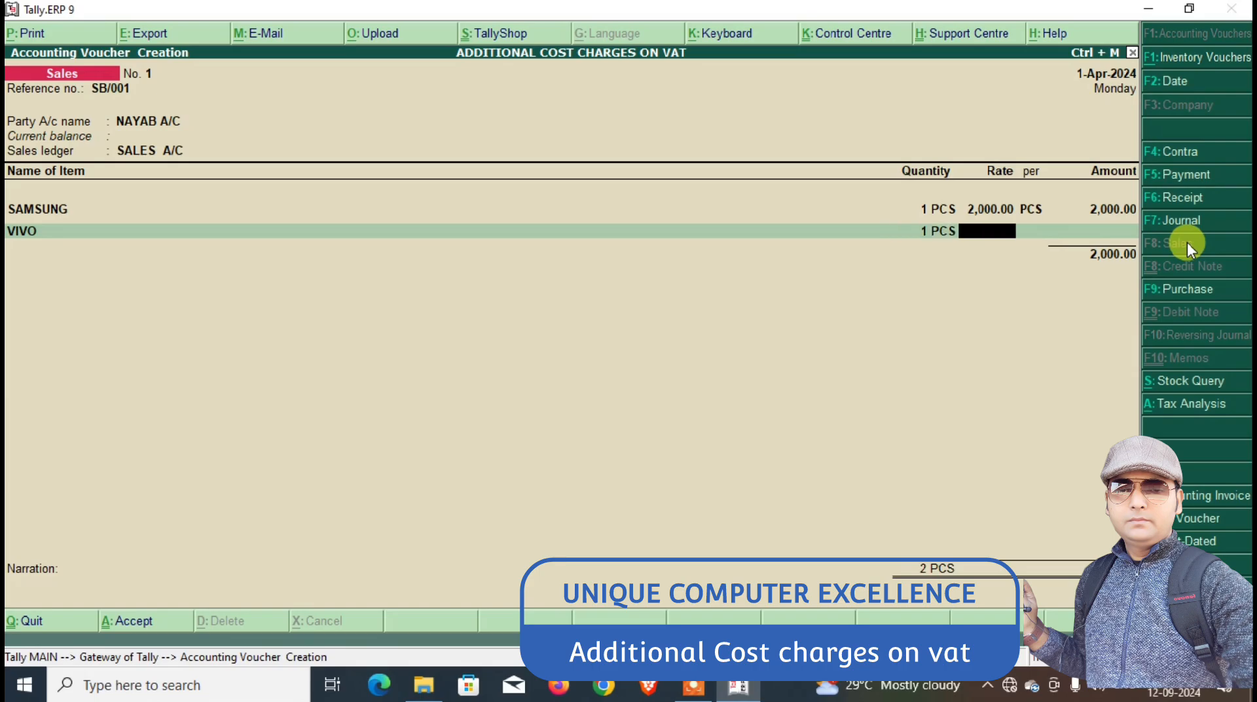
text(3,000)
key(Return)
key(Return)
key(Return)
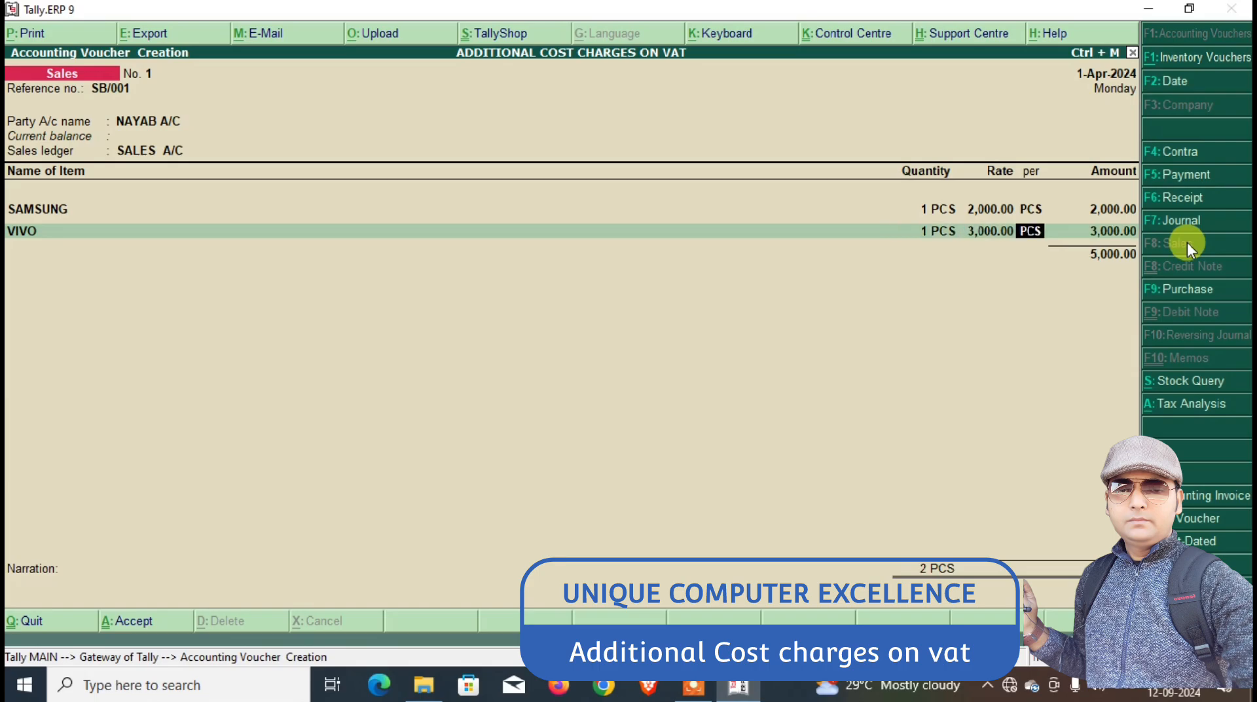
key(Return)
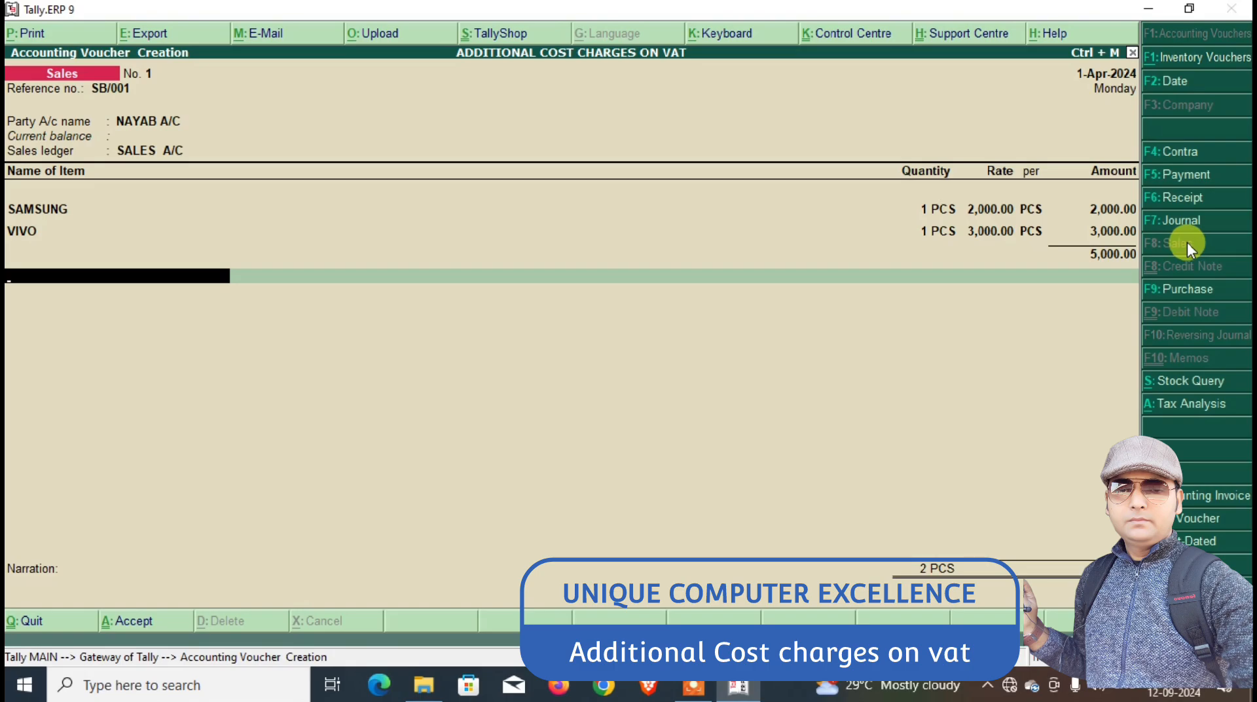
Add the FREIGHT CHARGES ledger below the items with an amount of 100.
text(FREIGHT CHARGES)
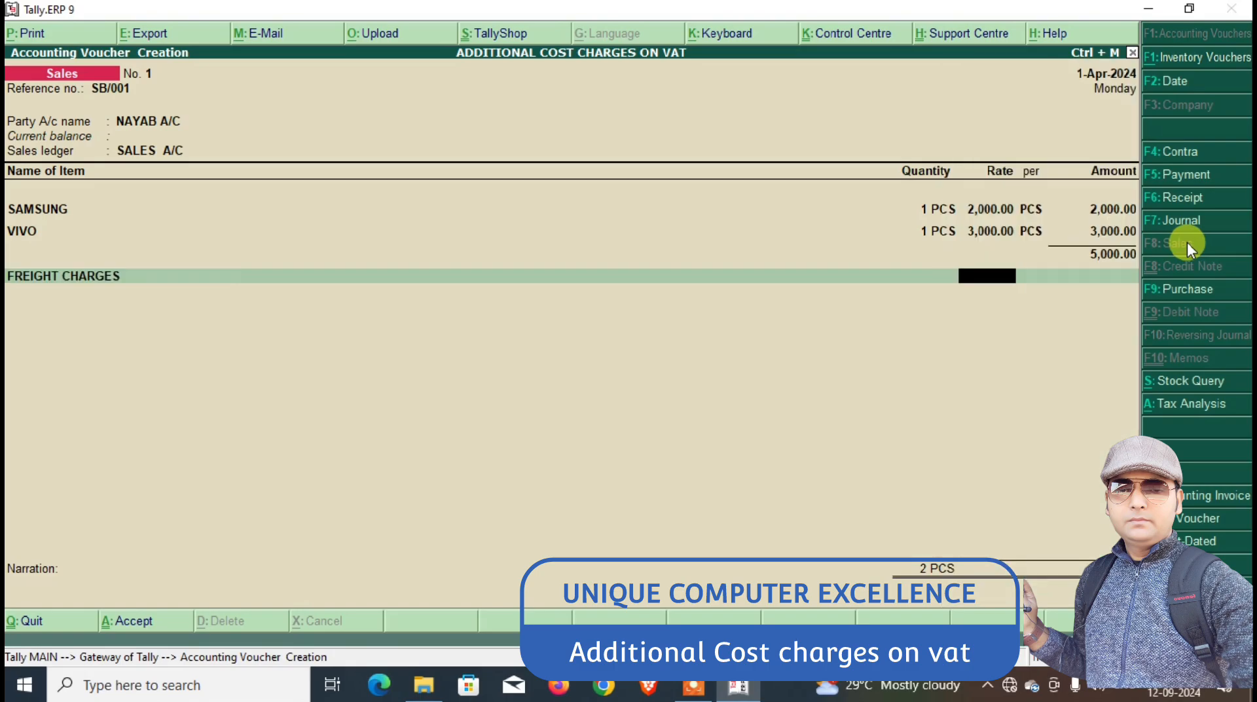
key(Return)
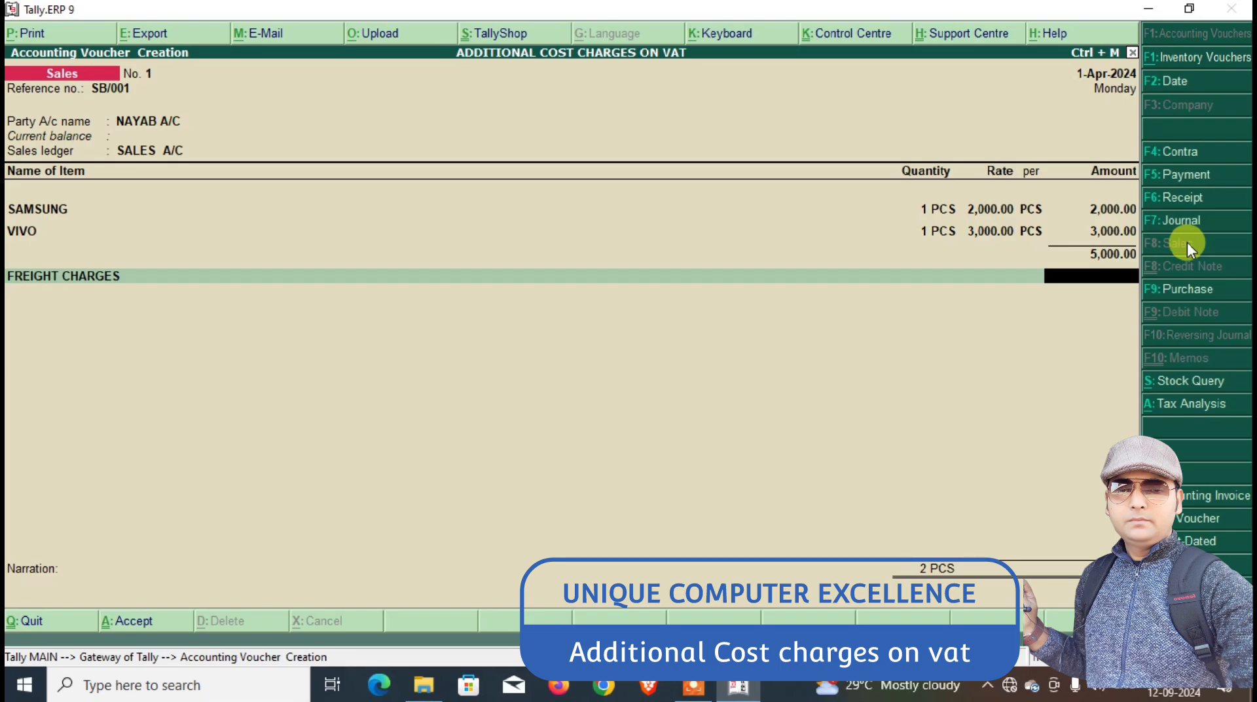
text(100)
key(Return)
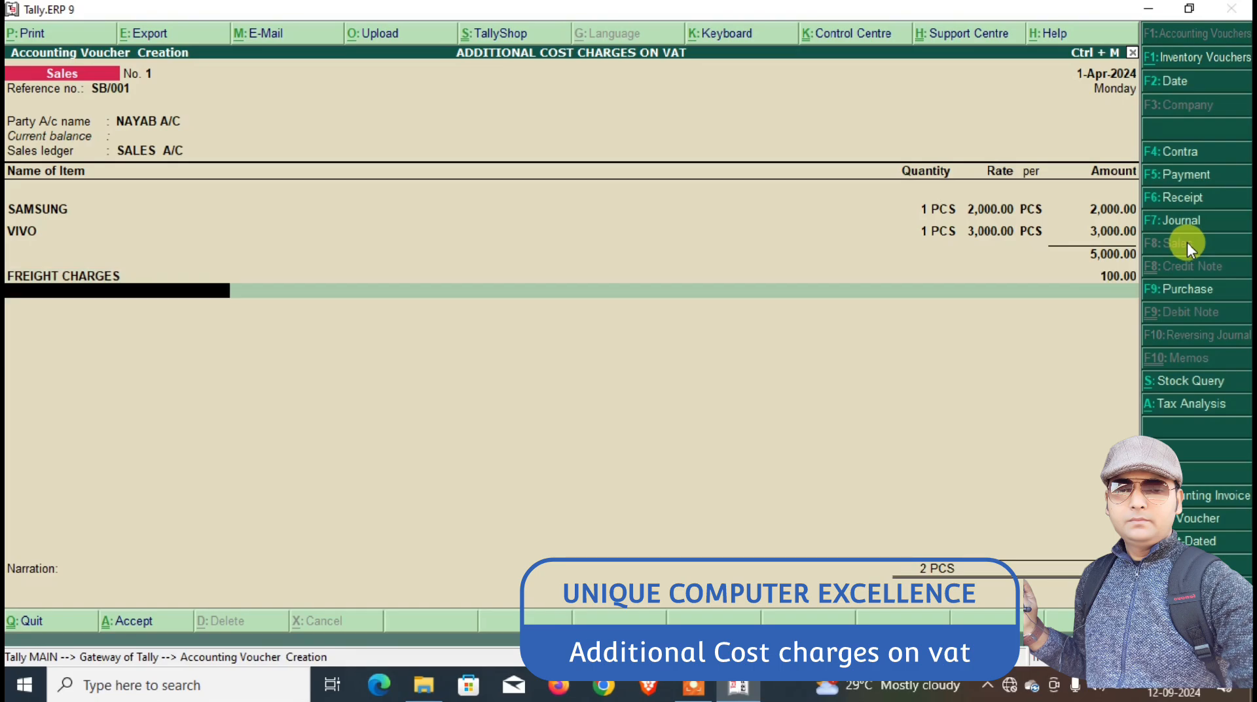
Add DISCOUNT ON BILL at a rate of (-)5% and the OUTPUT VAT ledger to the sales voucher.
text(dis)
key(Return)
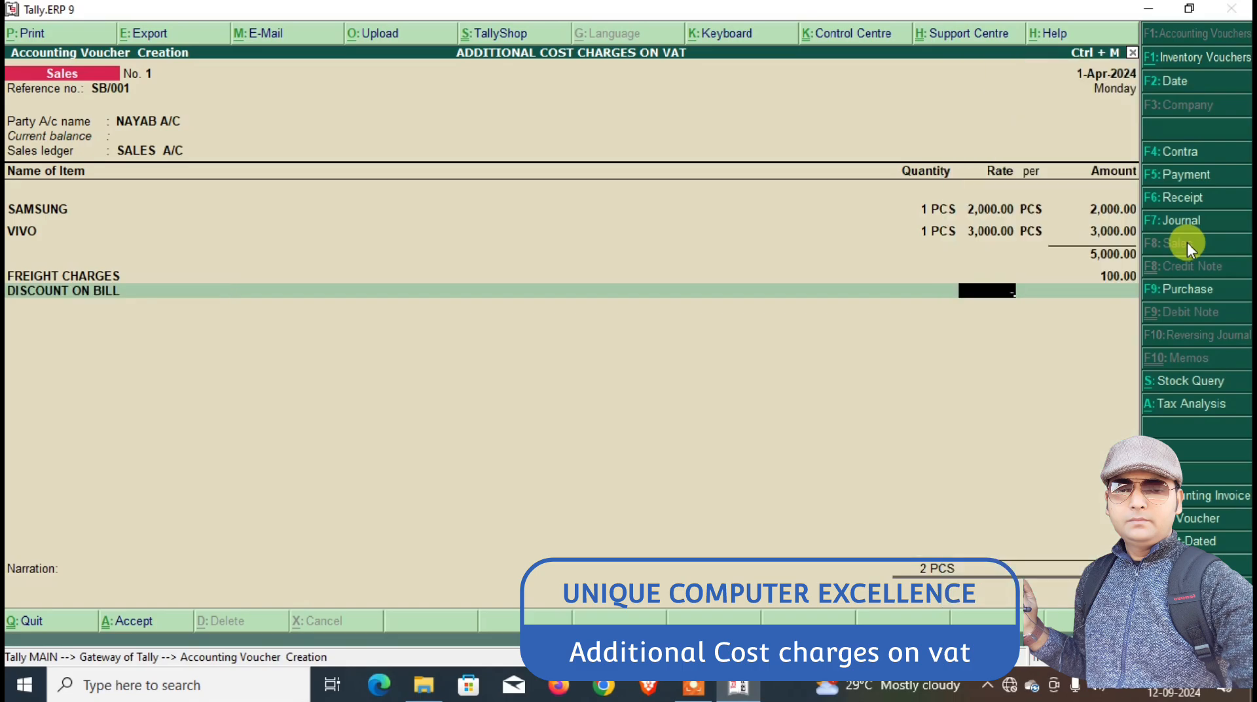
text(5)
key(Return)
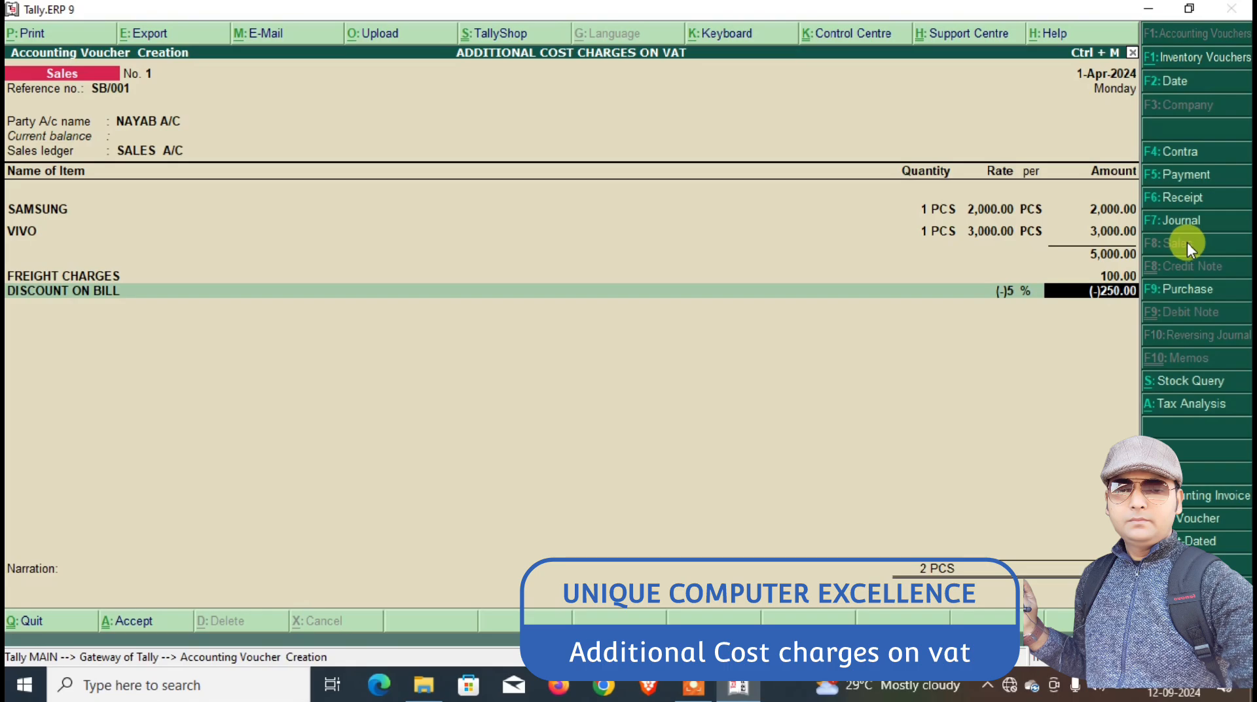
key(Return)
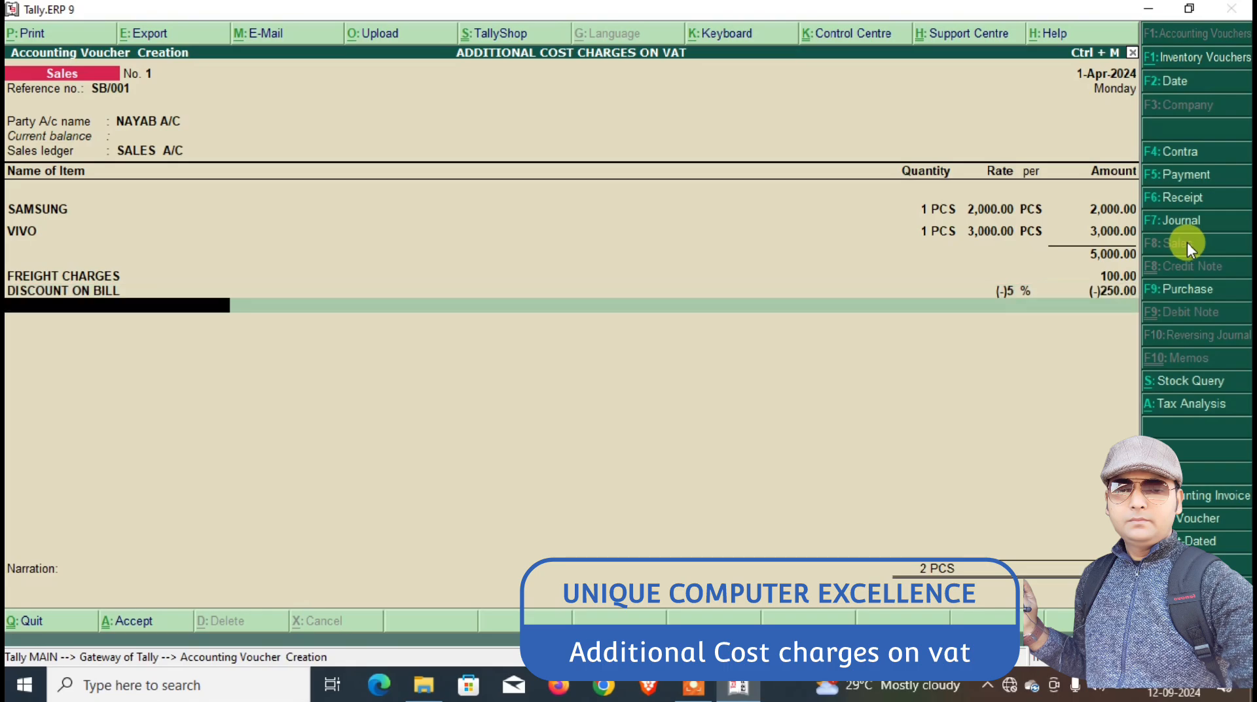
text(out)
key(Return)
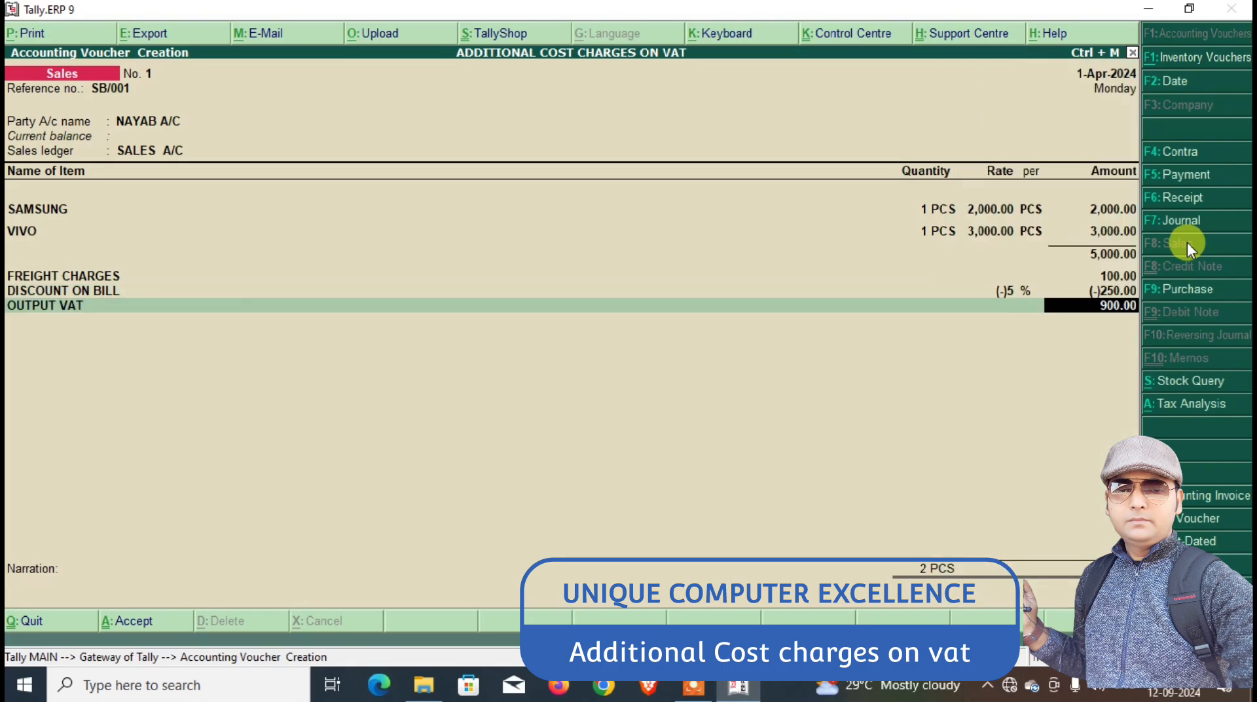
Examine the voucher's detailed tax analysis for how each item's assessable value and VAT are worked out, and return to the voucher.
click(1207, 402)
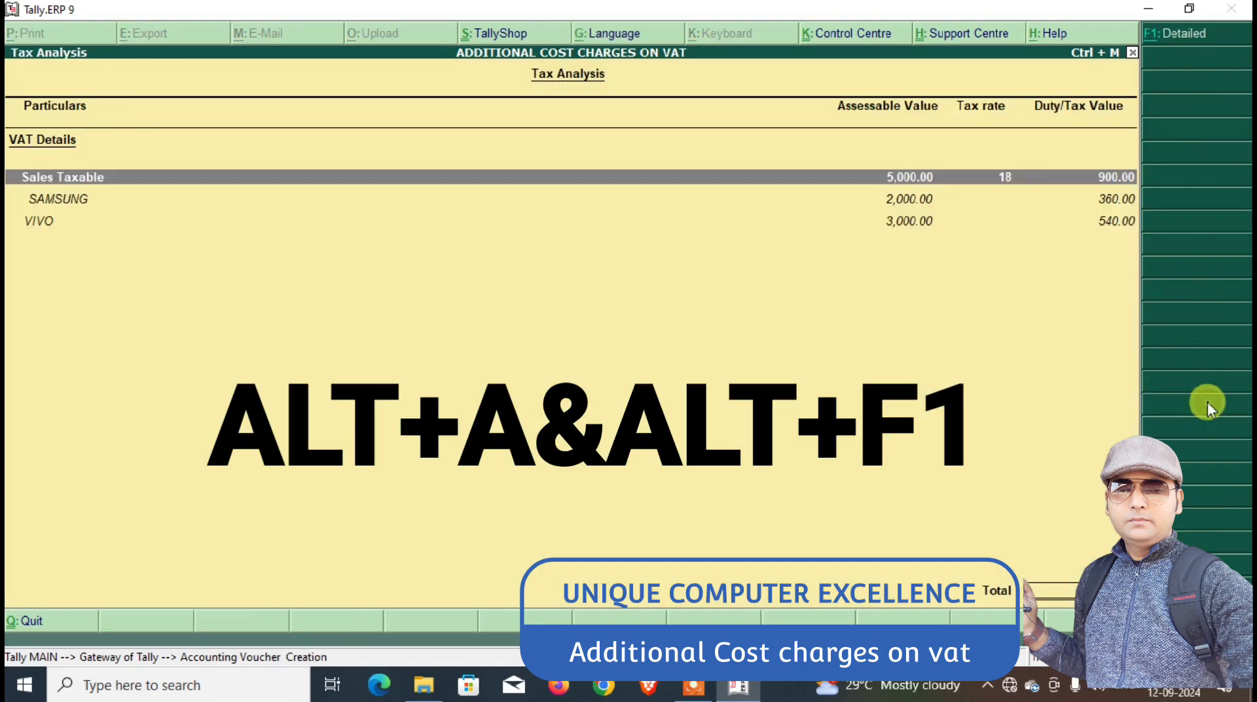
click(1175, 41)
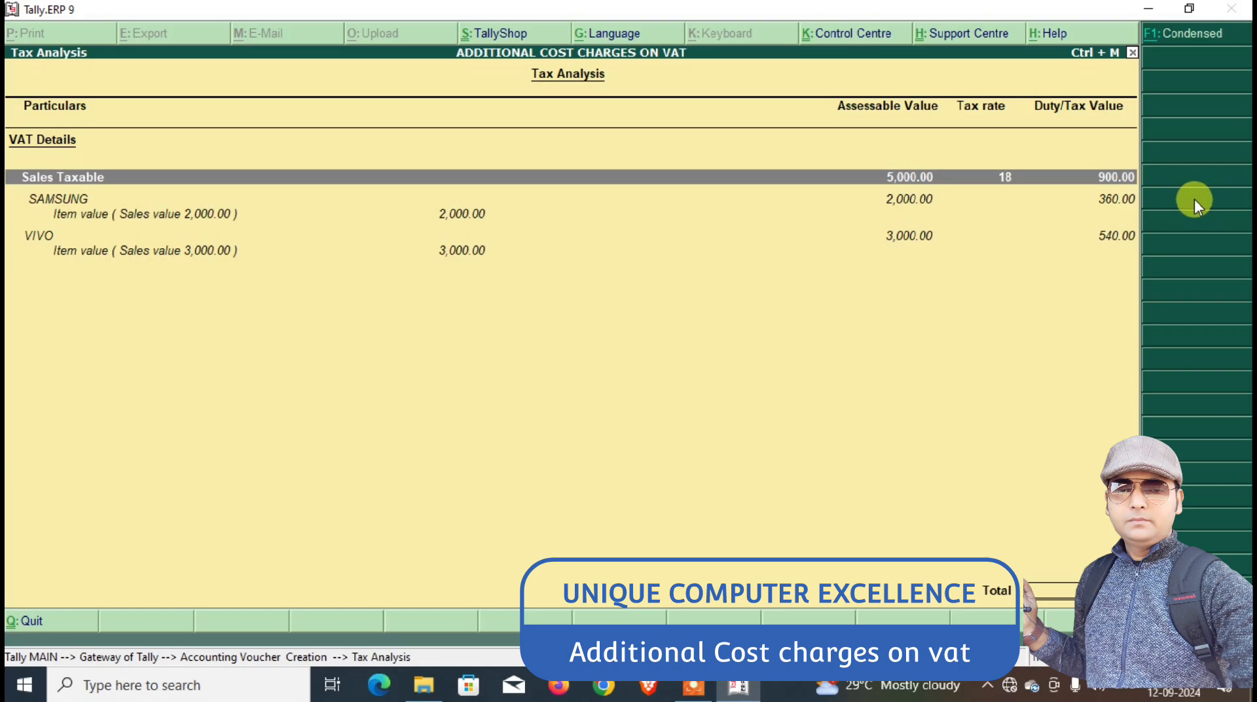
key(Escape)
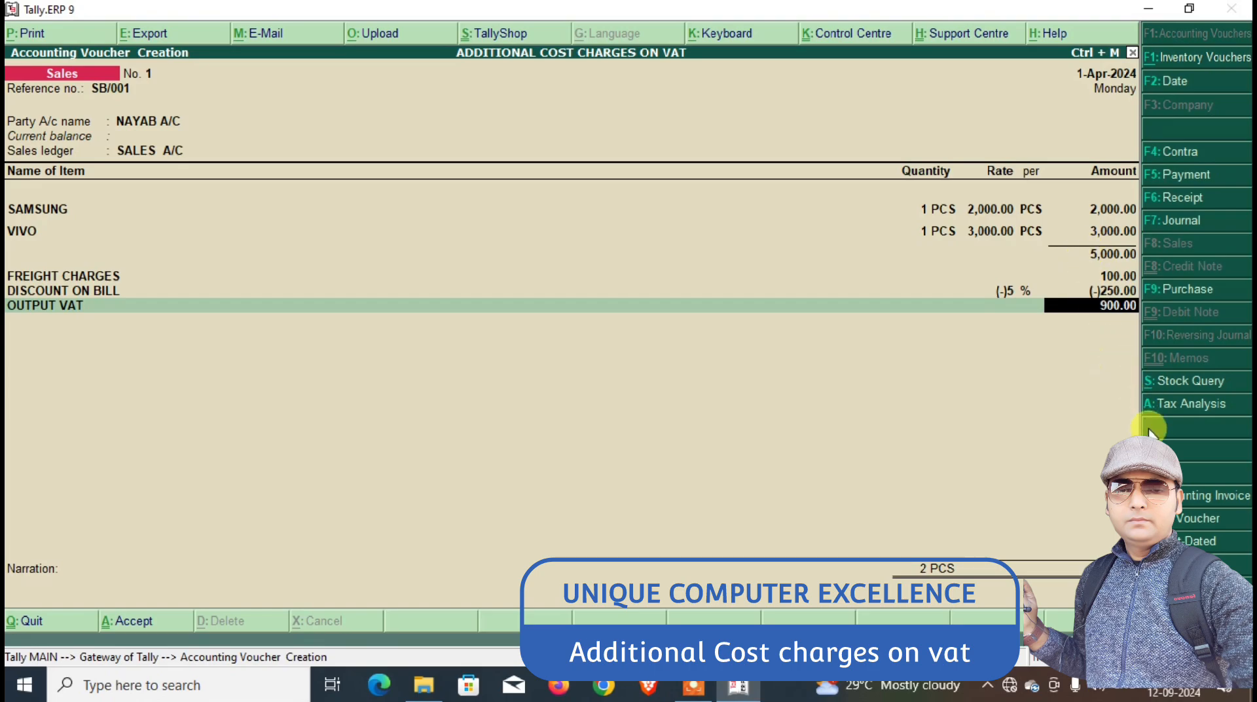
click(1169, 406)
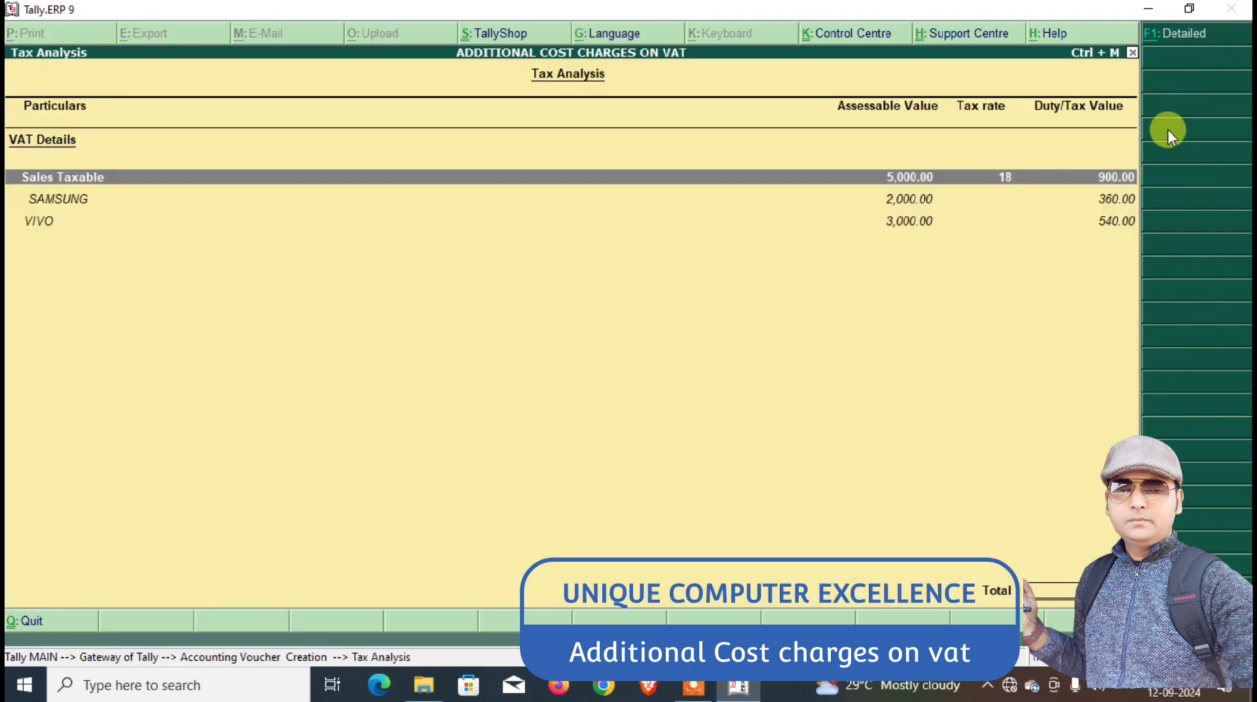
click(1173, 39)
key(Escape)
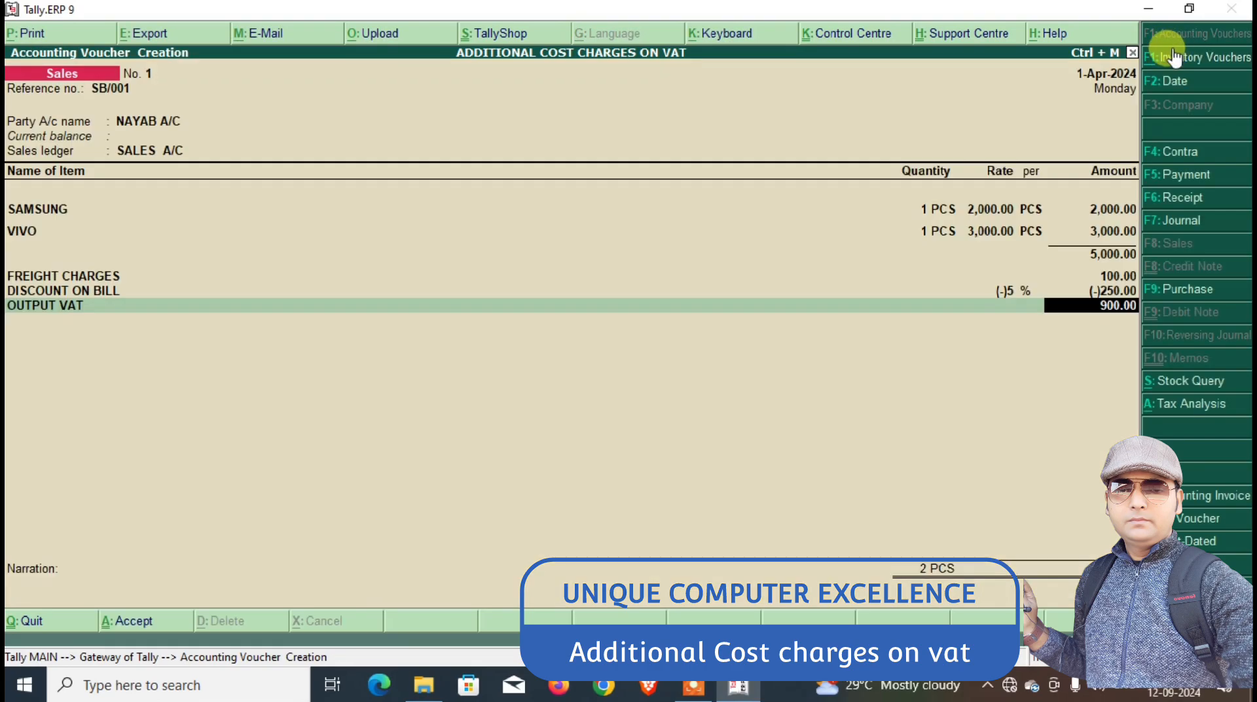
Save the first sales voucher and give the new sales voucher the reference number SB/002.
key(ctrl+a)
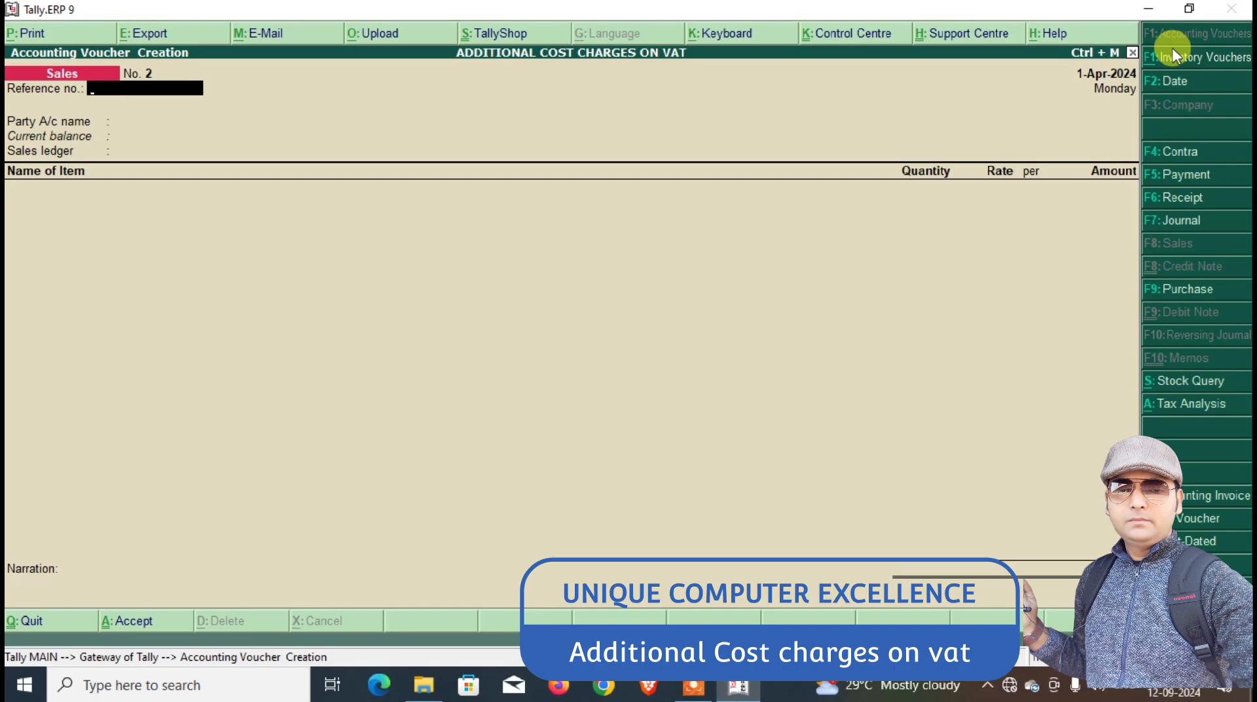
text(SB/001)
key(BackSpace)
text(2)
key(Return)
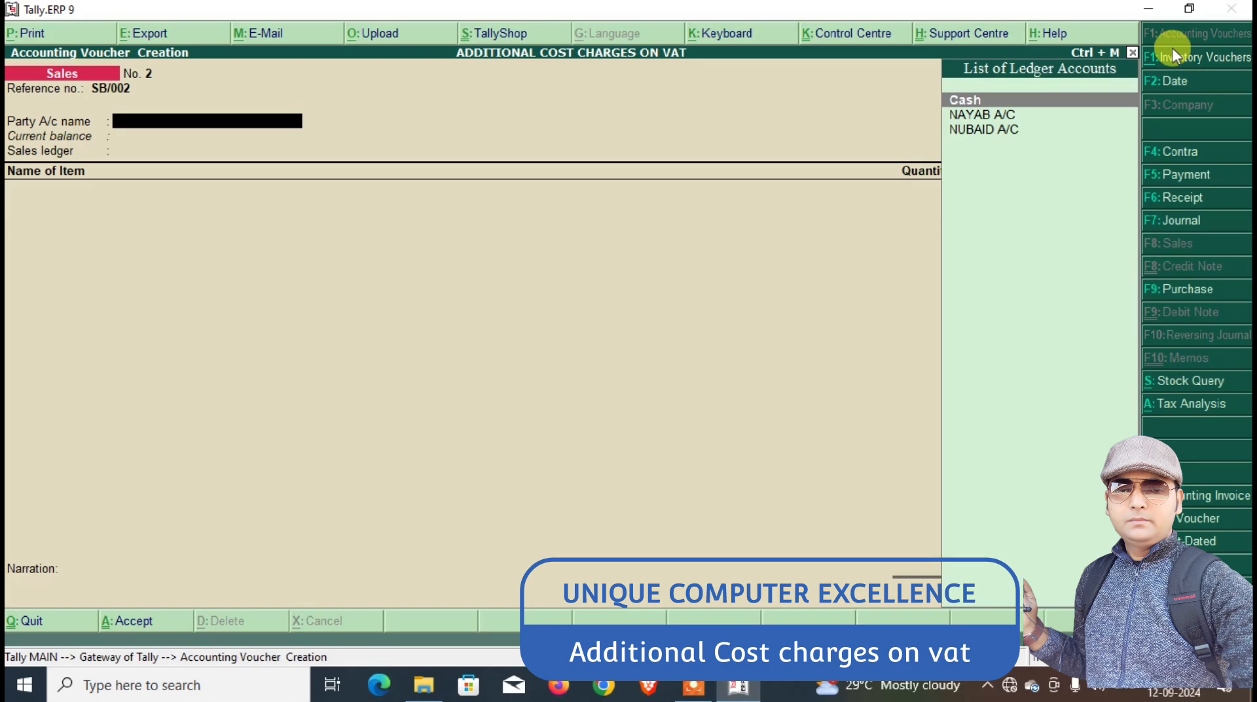
Choose the second customer's ledger as the party, accept the party details without additions, and set SALES A/C as the sales ledger.
key(Down)
key(Down)
key(Return)
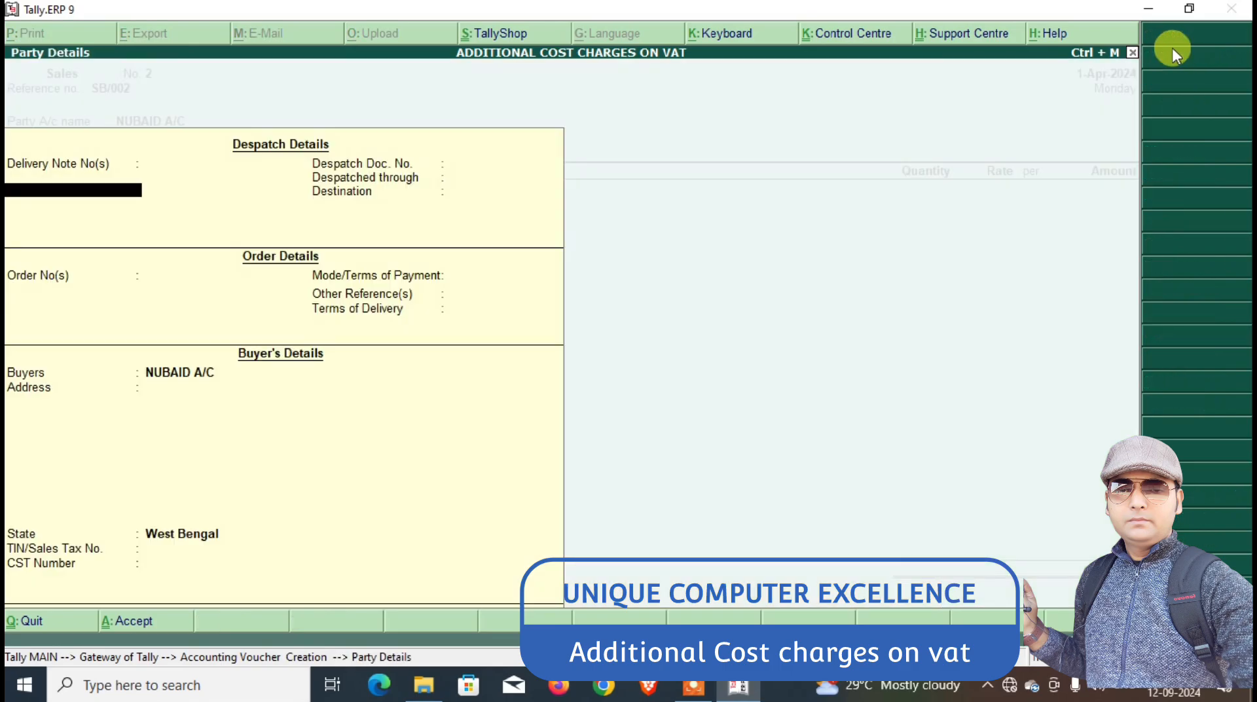
key(Return)
key(Return)
key(ctrl+a)
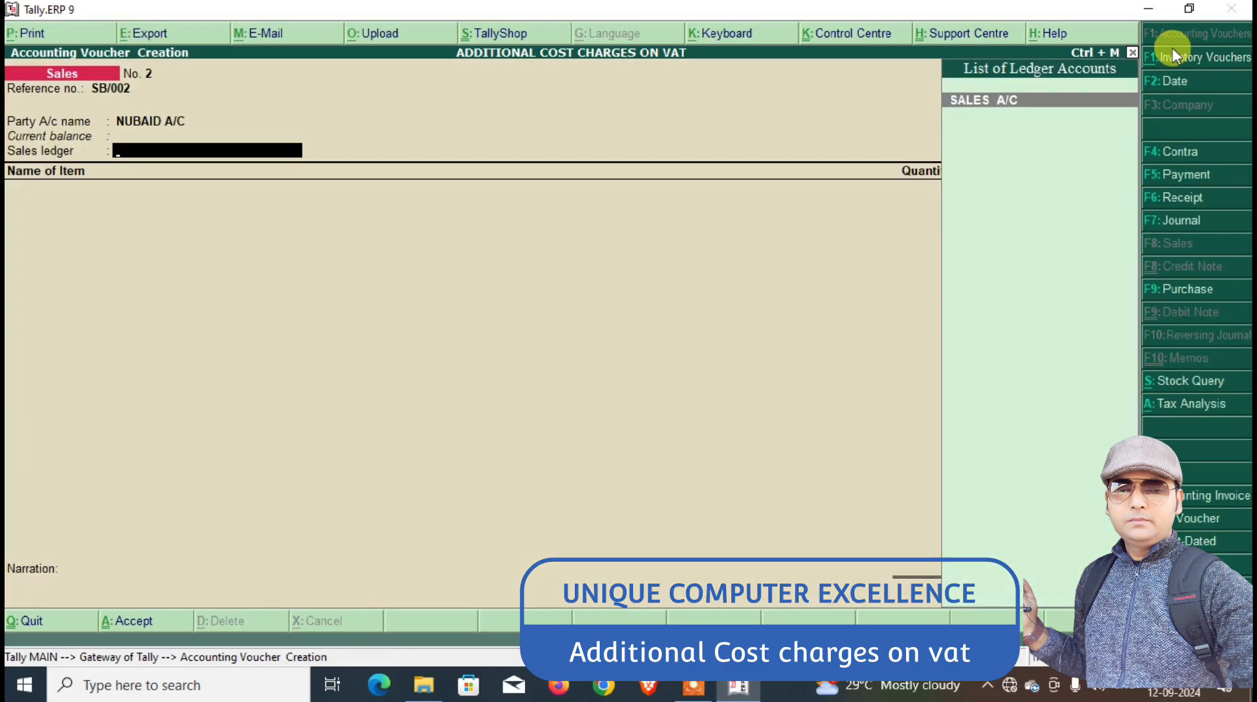
key(Return)
Enter the SAMSUNG item in voucher SB/002 with a quantity of 1 PCS at a rate of 2,000.
text(SA)
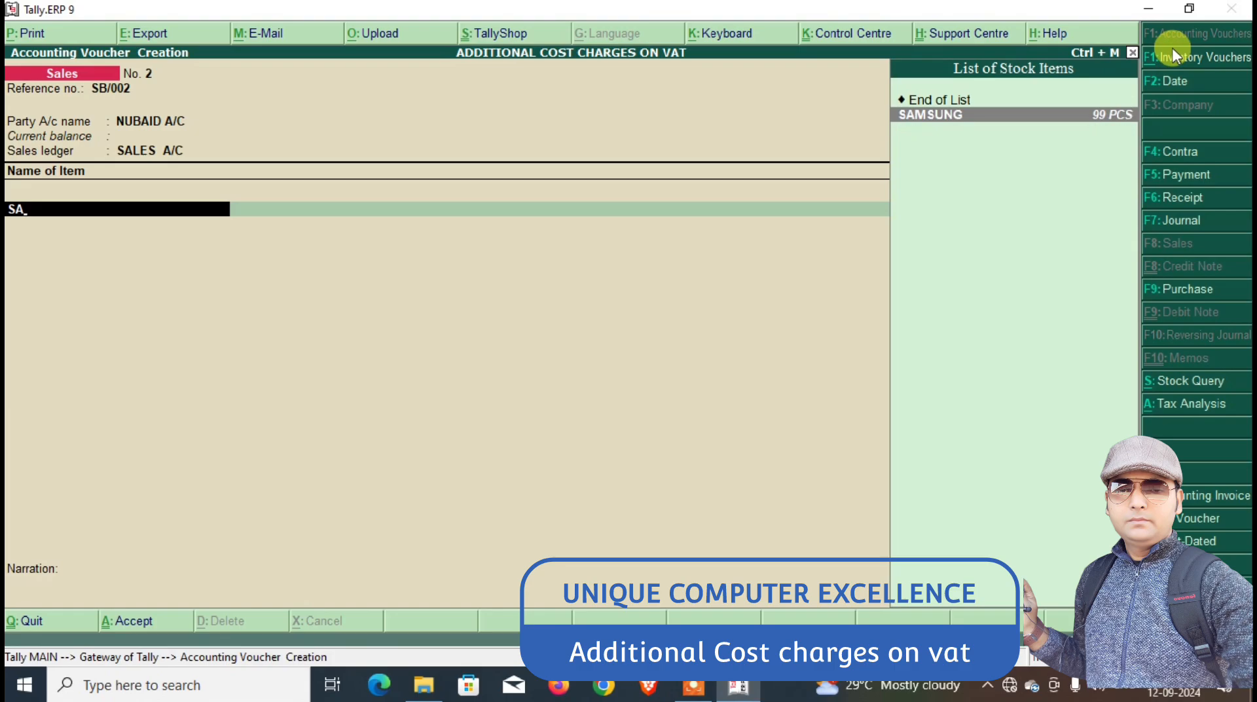
key(Return)
text(1)
key(Return)
key(Return)
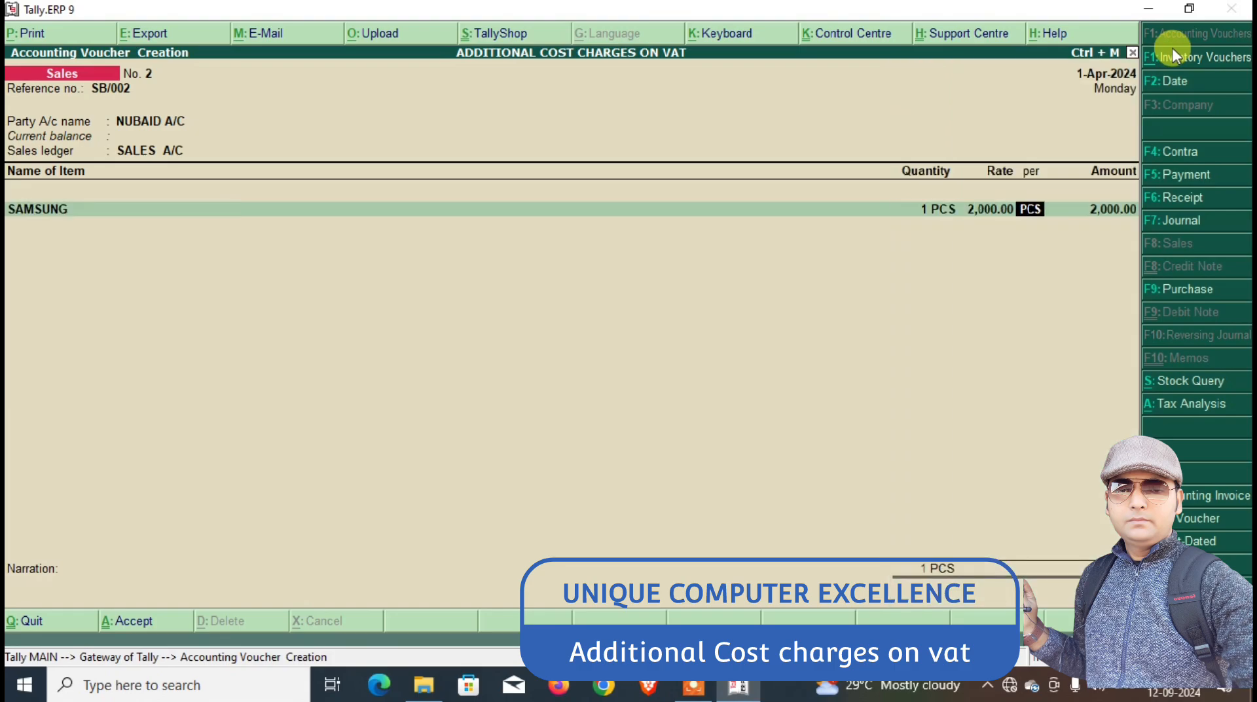
key(Return)
key(Return)
Enter the VIVO item in voucher SB/002 with a quantity of 1 PCS at a rate of 3,000 and finish the item list.
text(VI)
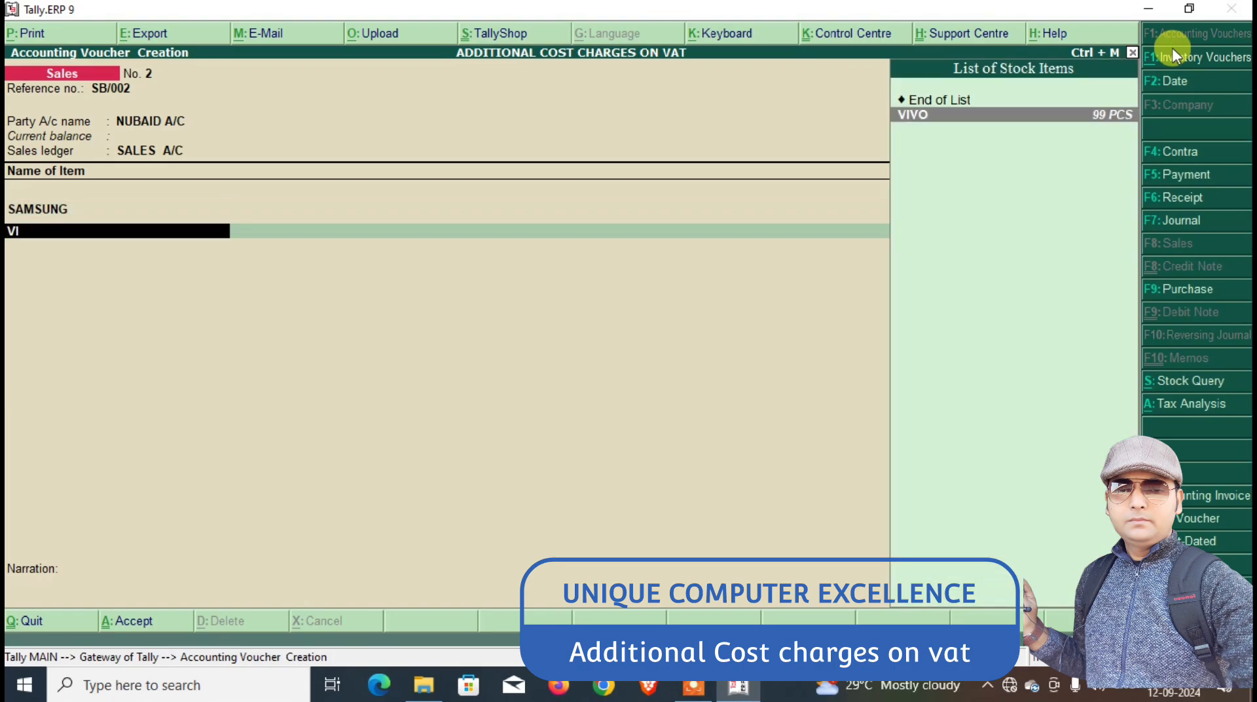
key(Return)
text(1)
key(Return)
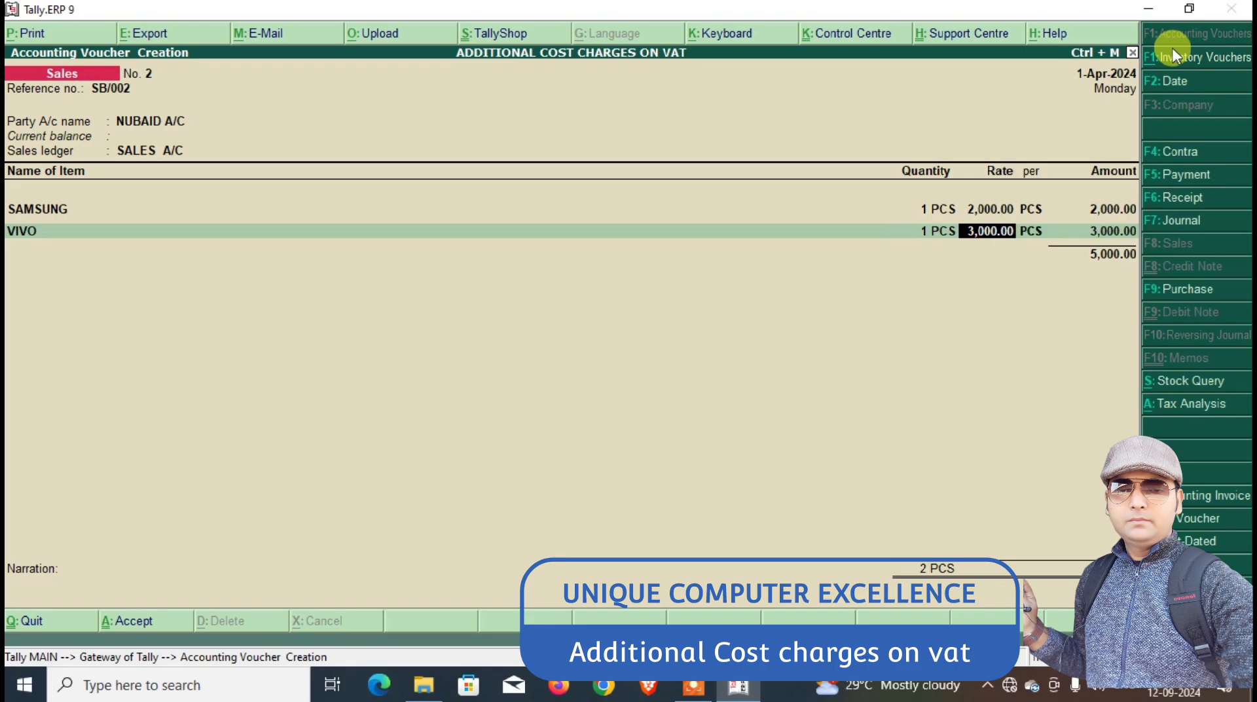
key(Return)
key(Return)
key(Return)
key(Return)
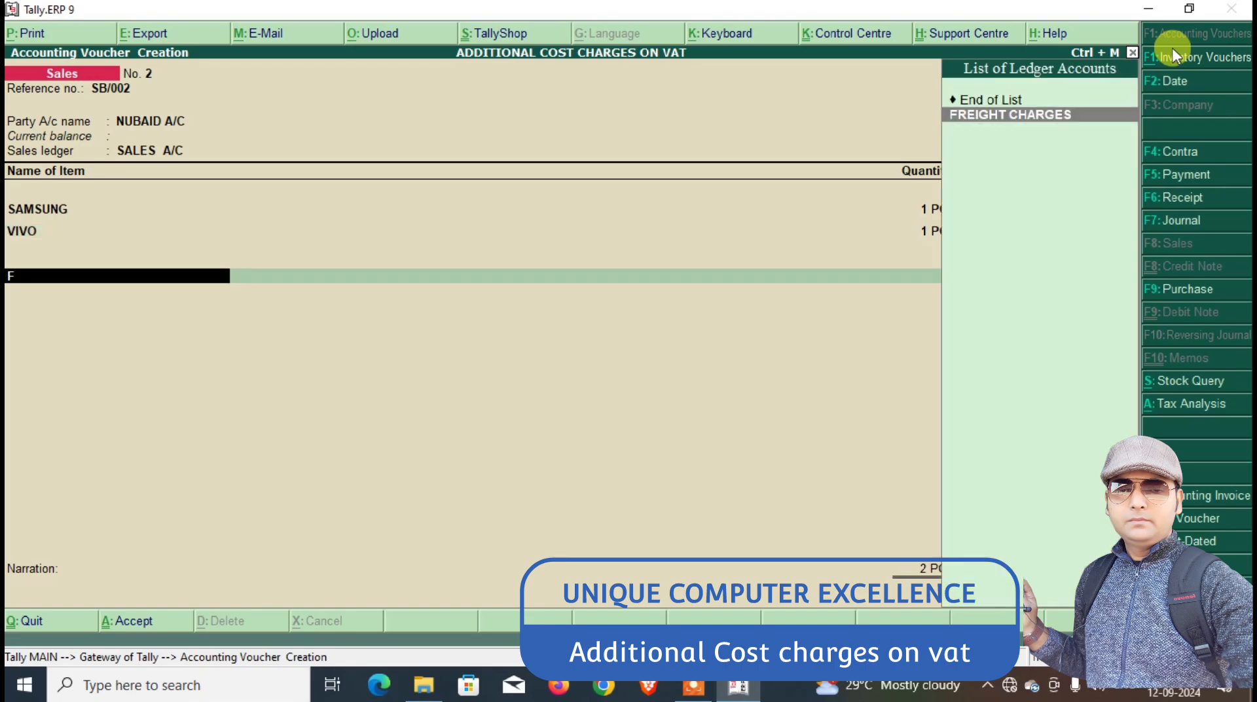
Add the FREIGHT CHARGES ledger to voucher SB/002 with an amount of 100.
text(FRE)
key(Return)
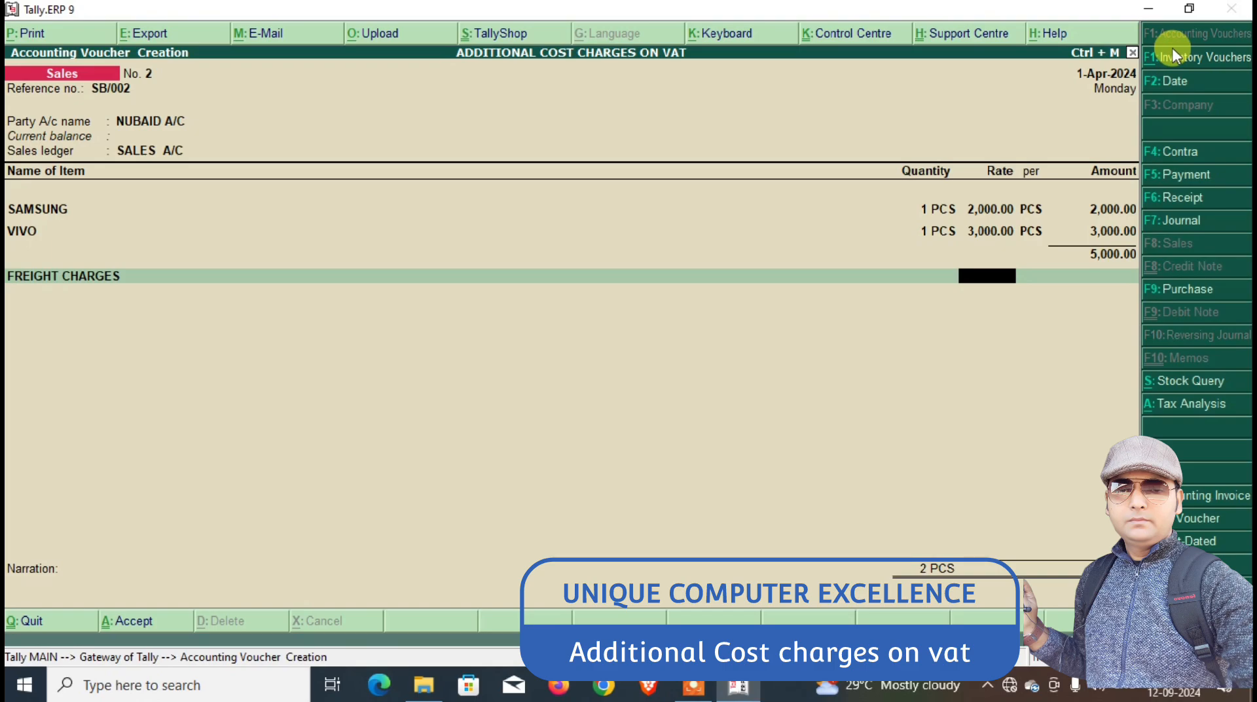
key(Return)
text(100)
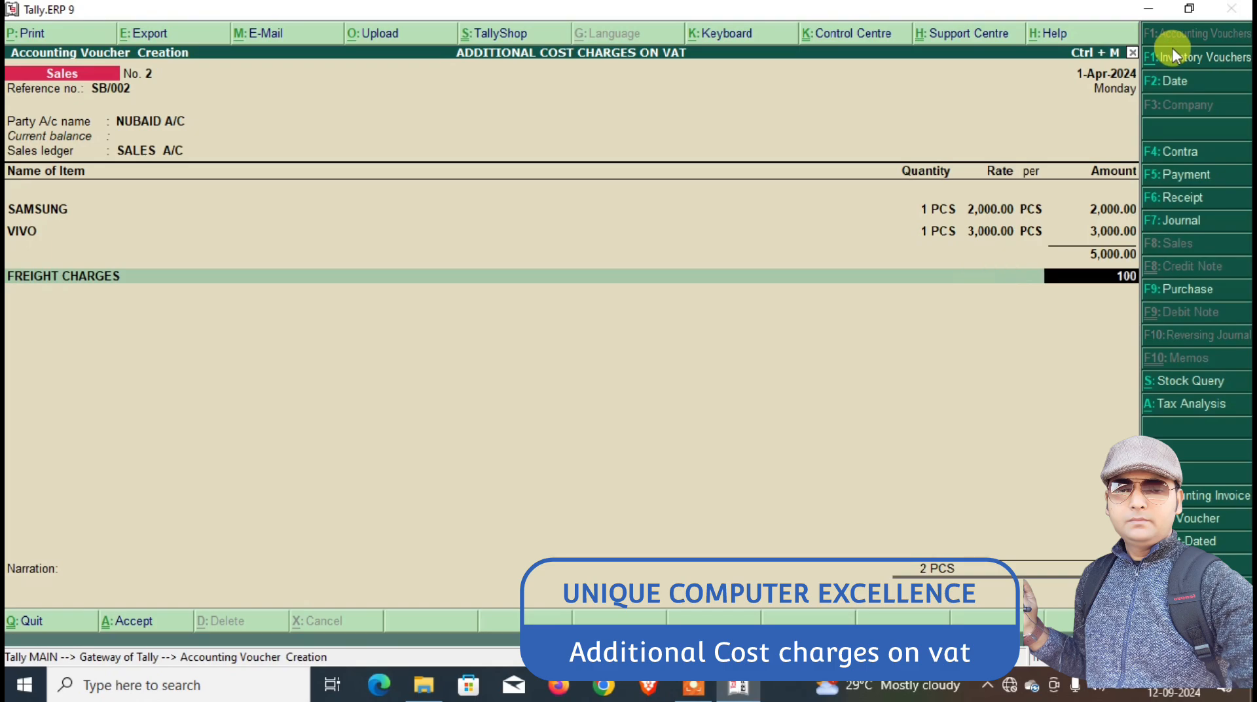
key(Return)
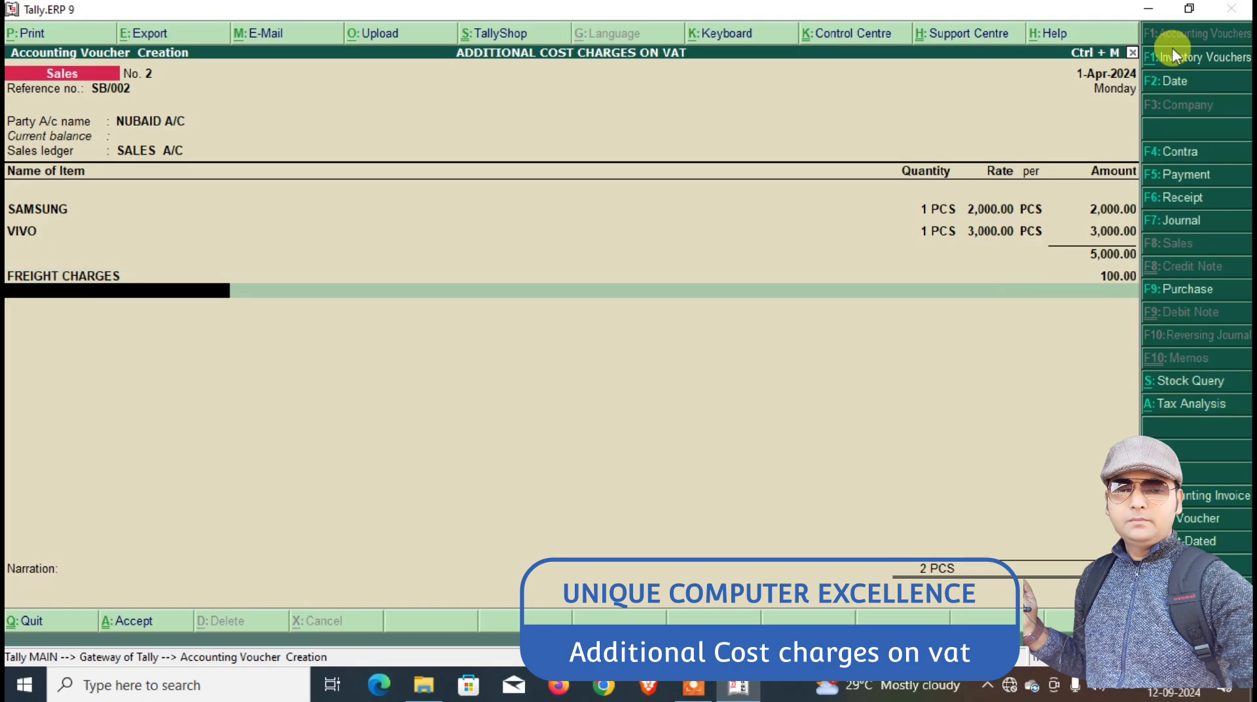
Add DISCOUNT ON BILL at (-)5% and the OUTPUT VAT ledger to voucher SB/002.
text(DI)
key(Return)
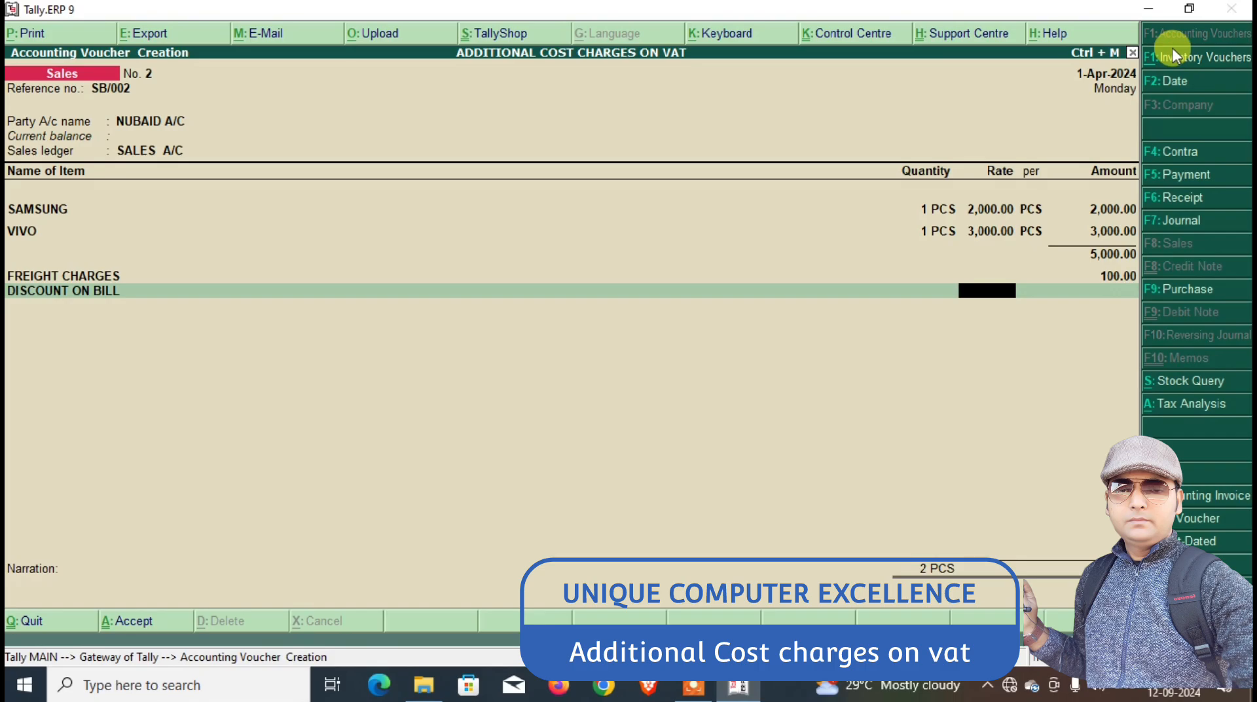
text(-)5)
key(Return)
key(Return)
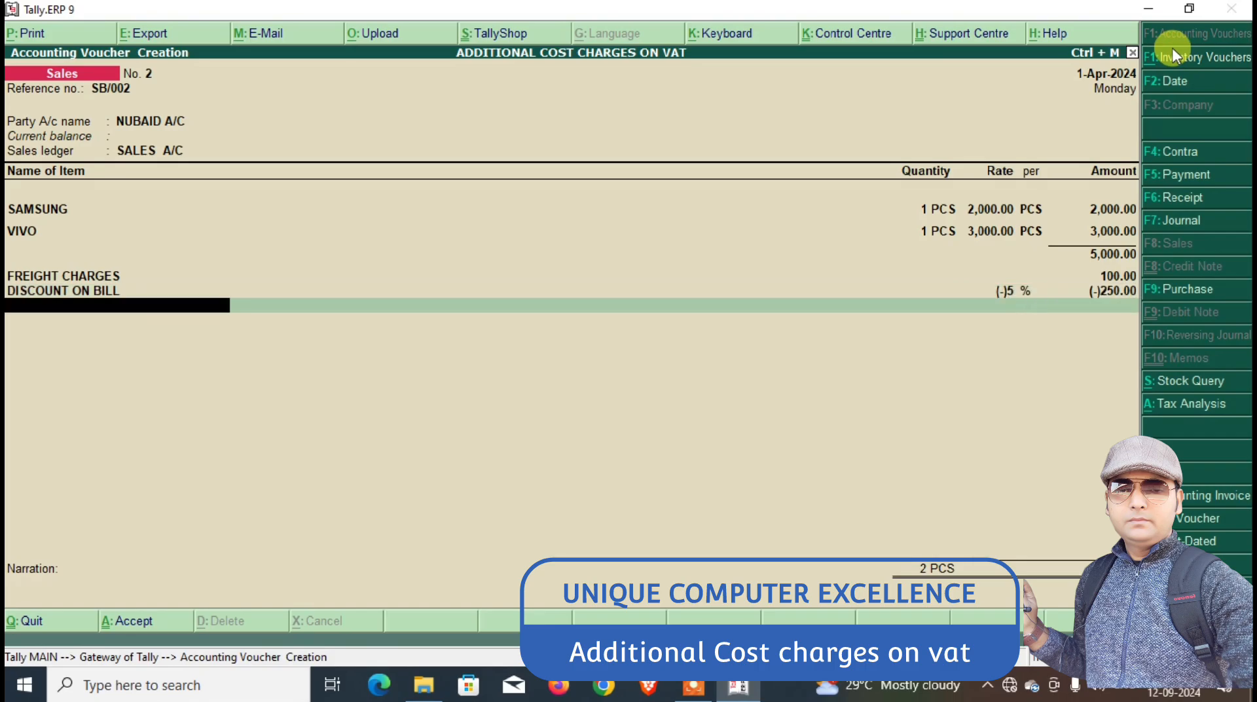
key(Return)
key(BackSpace)
key(Return)
text(ou)
key(Return)
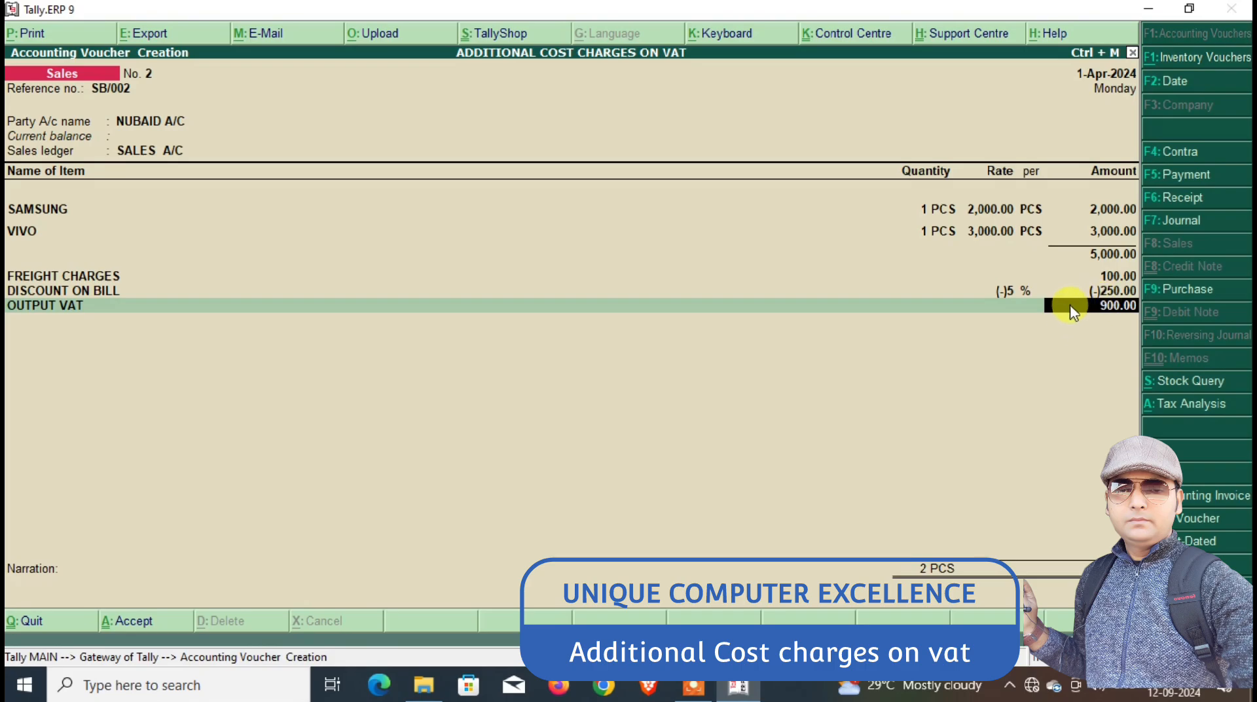
Go back to the FREIGHT CHARGES line in voucher SB/002 and open its ledger for alteration.
key(BackSpace)
key(BackSpace)
key(BackSpace)
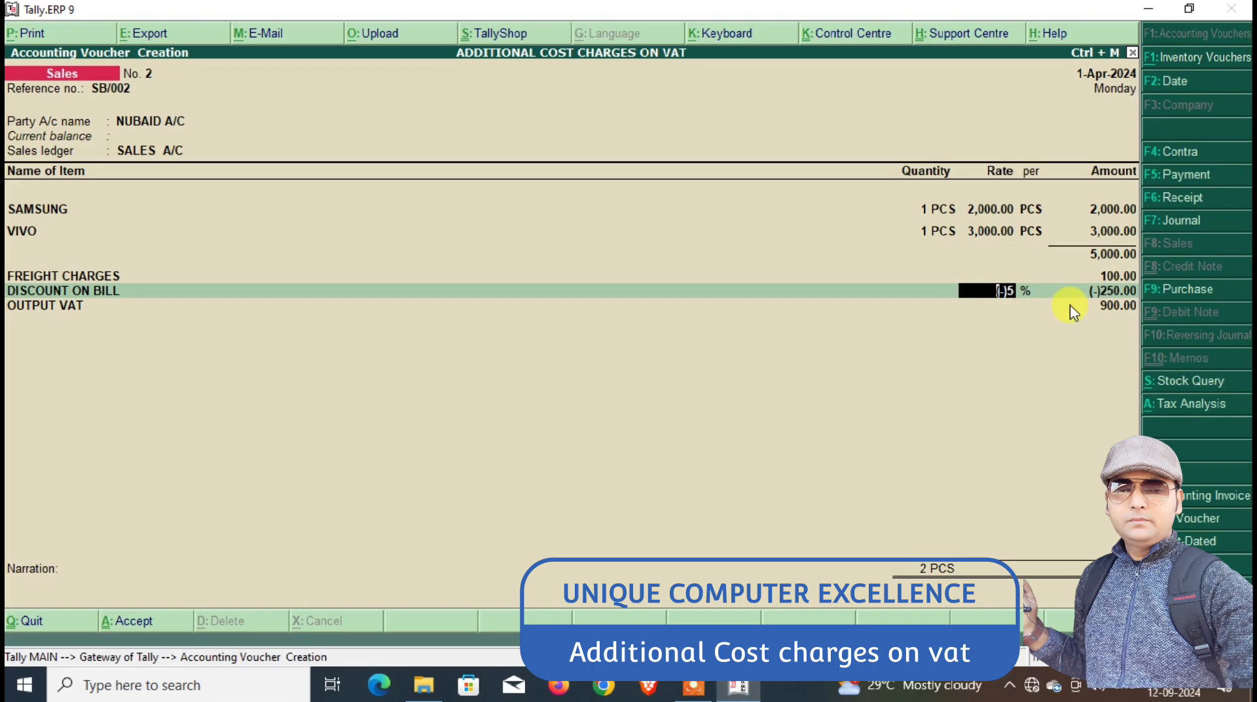
key(BackSpace)
key(BackSpace)
key(BackSpace)
key(BackSpace)
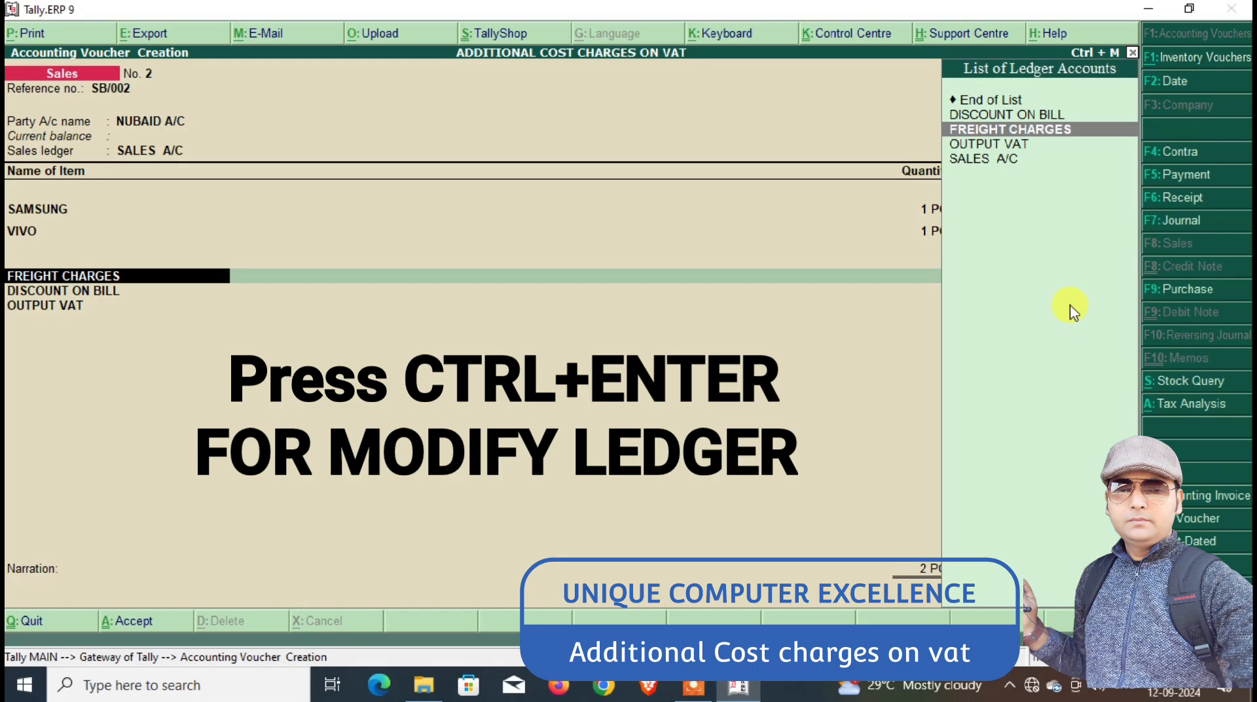
key(ctrl+Return)
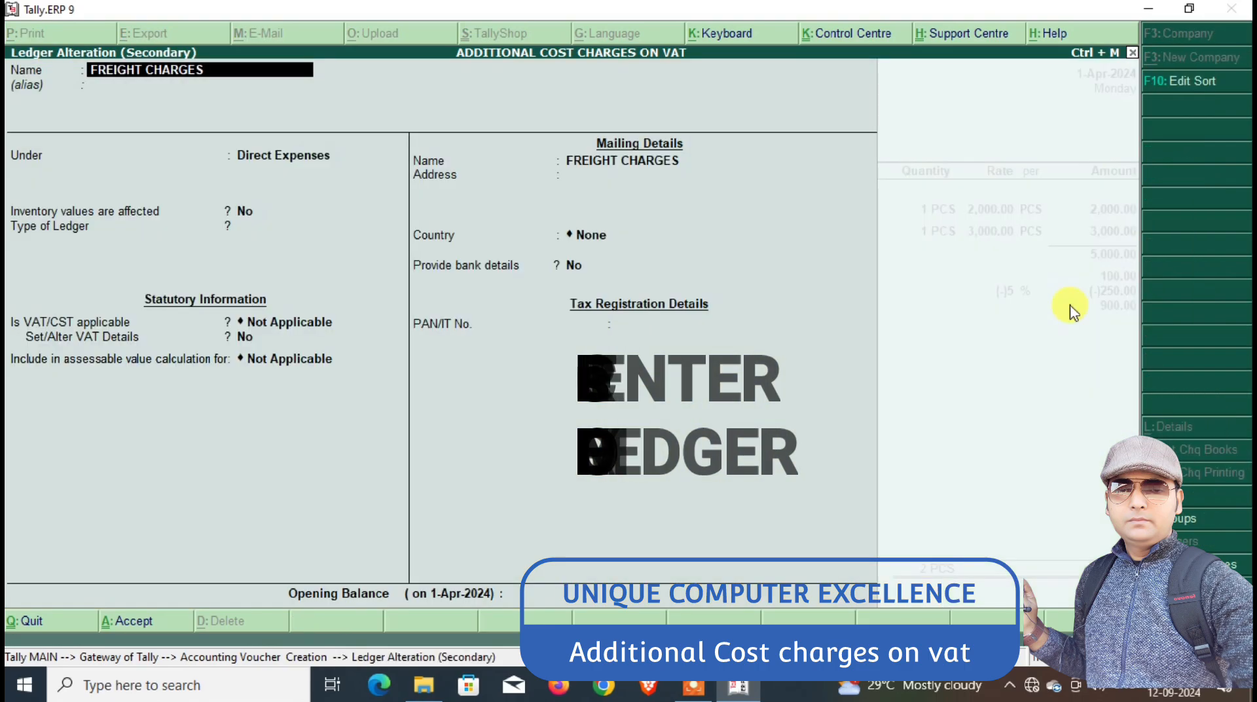
Include the FREIGHT CHARGES ledger in the assessable value calculation for VAT, keeping its ledger type Not Applicable.
key(Return)
key(Return)
key(Return)
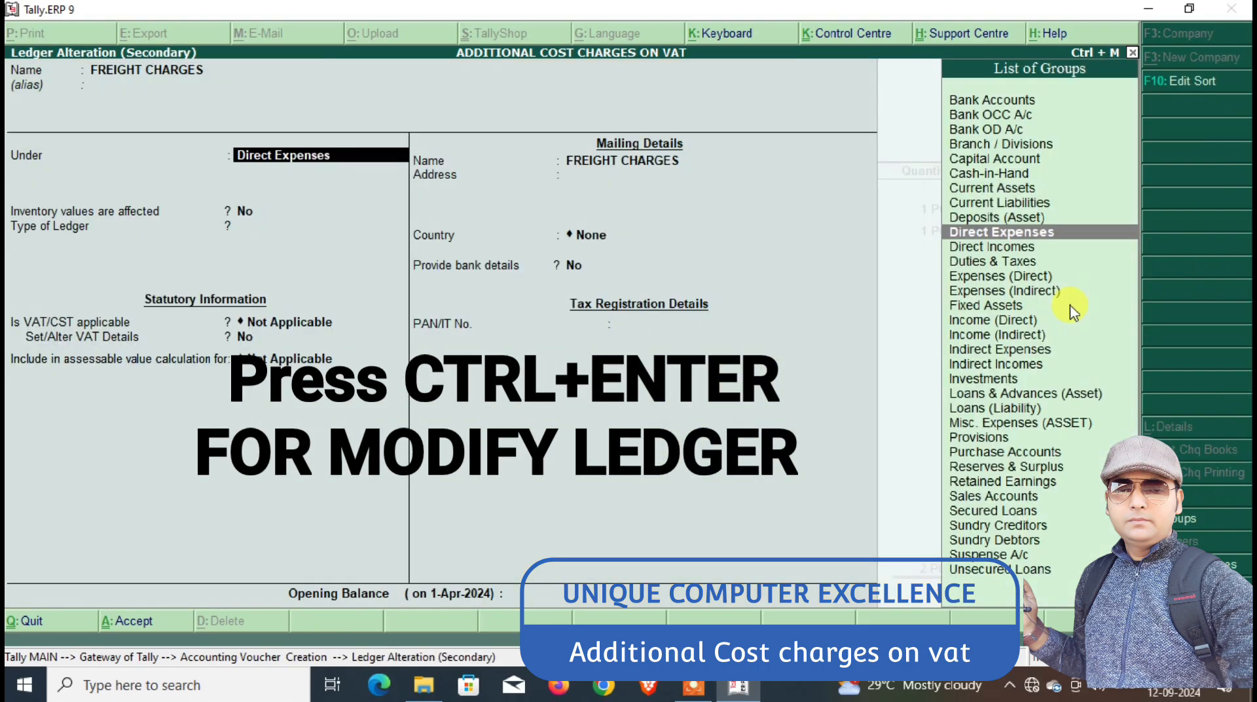
key(Return)
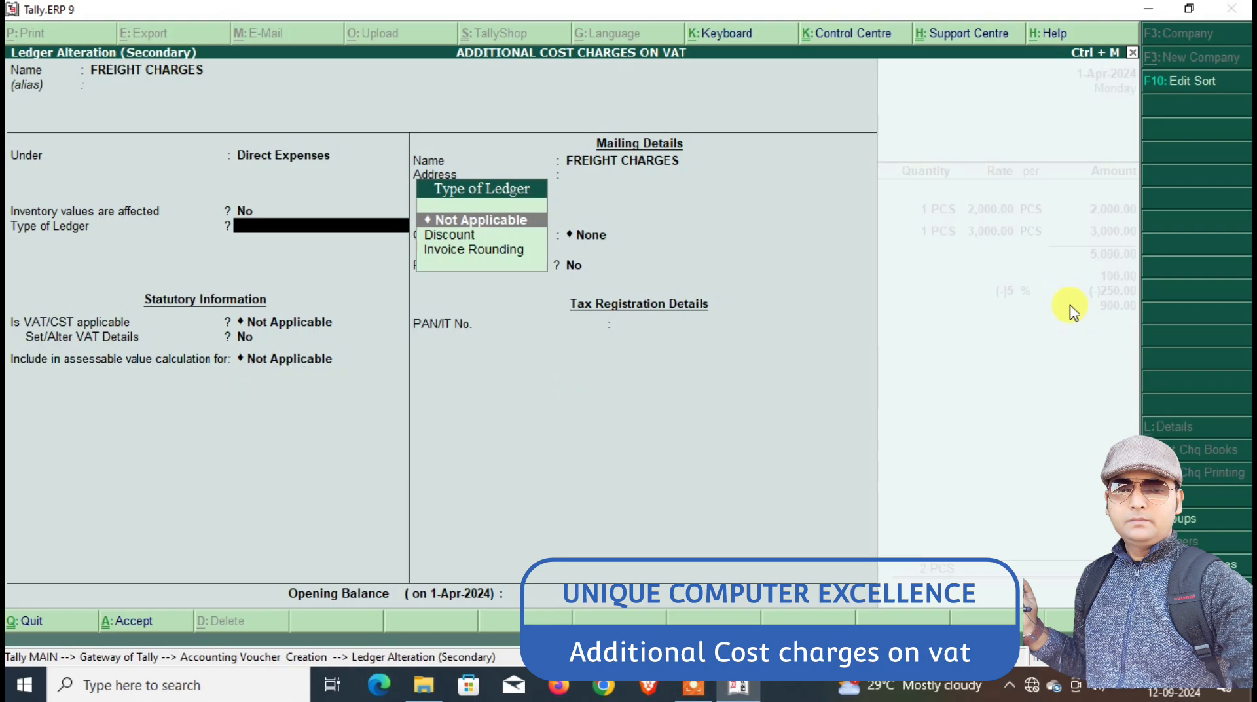
key(Return)
key(Return)
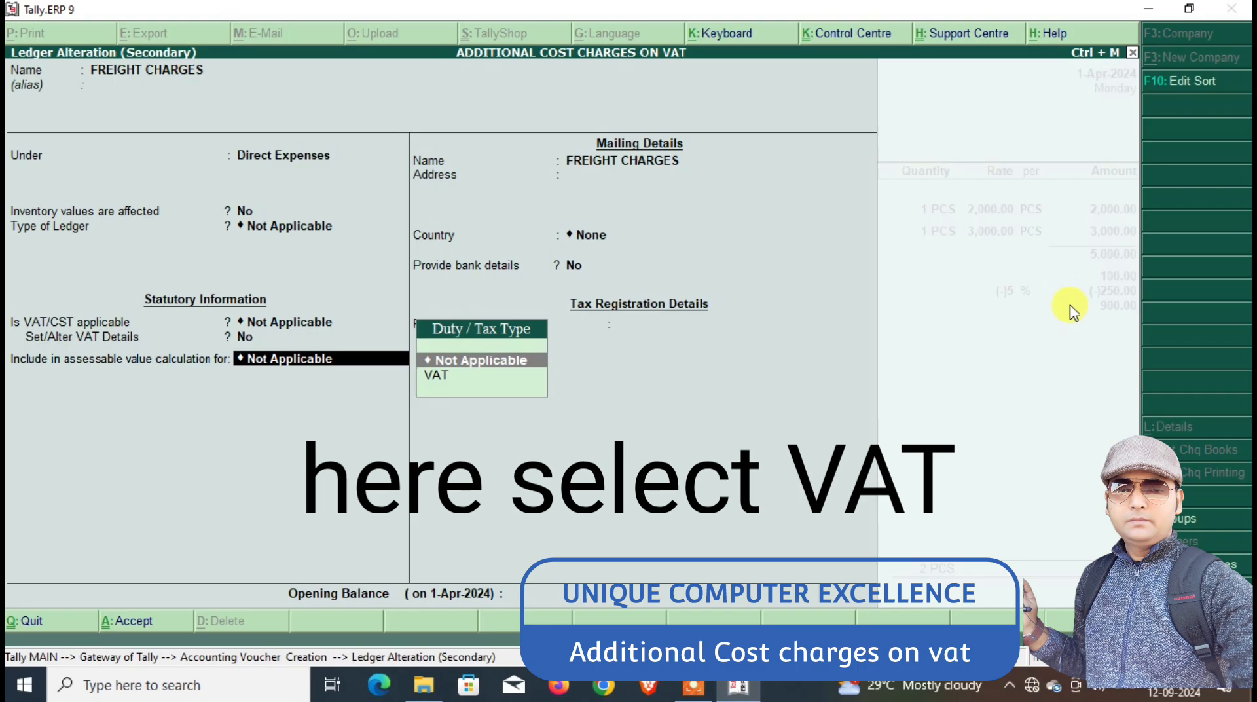
key(Down)
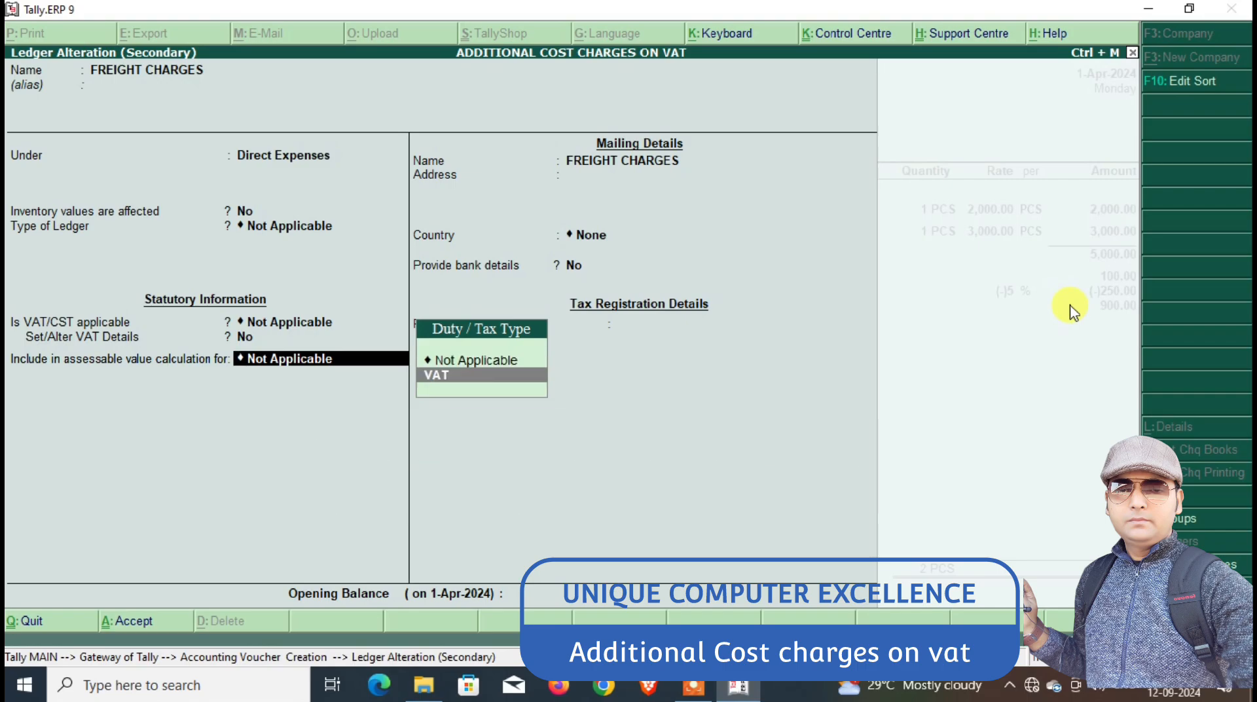
key(Return)
Set the FREIGHT CHARGES ledger's method of calculation to Based on Value and save the ledger.
key(Down)
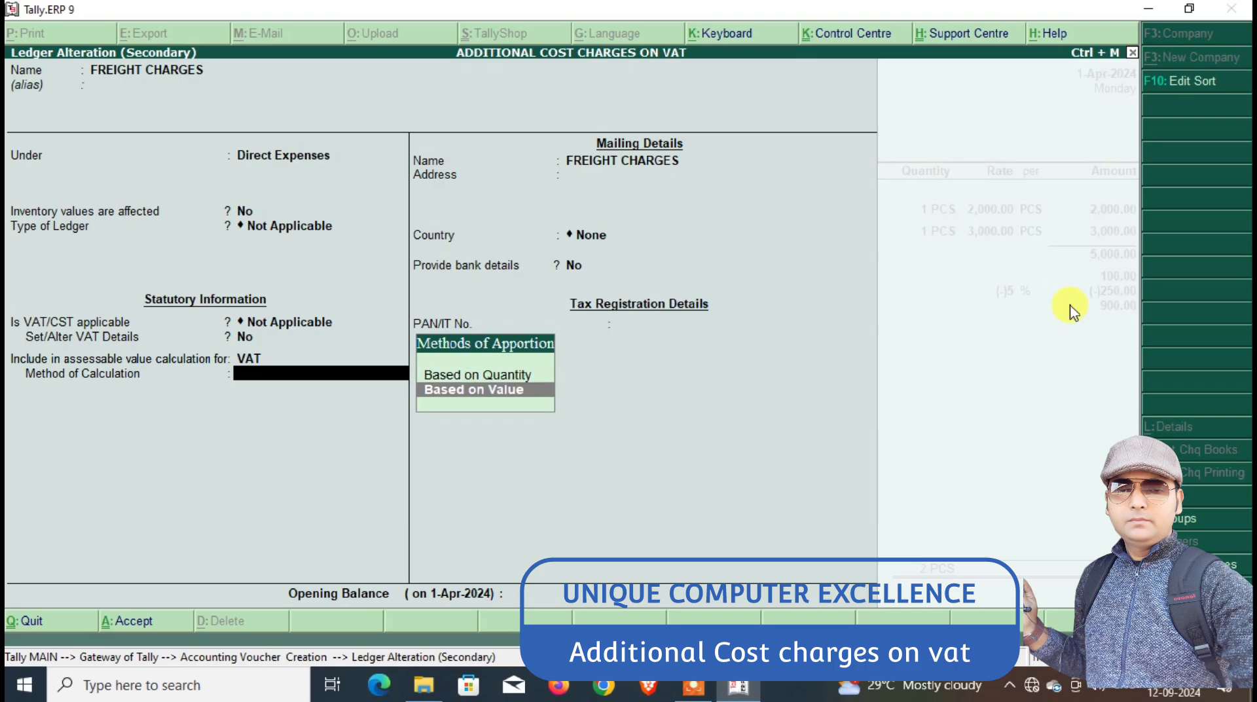
key(Up)
key(Down)
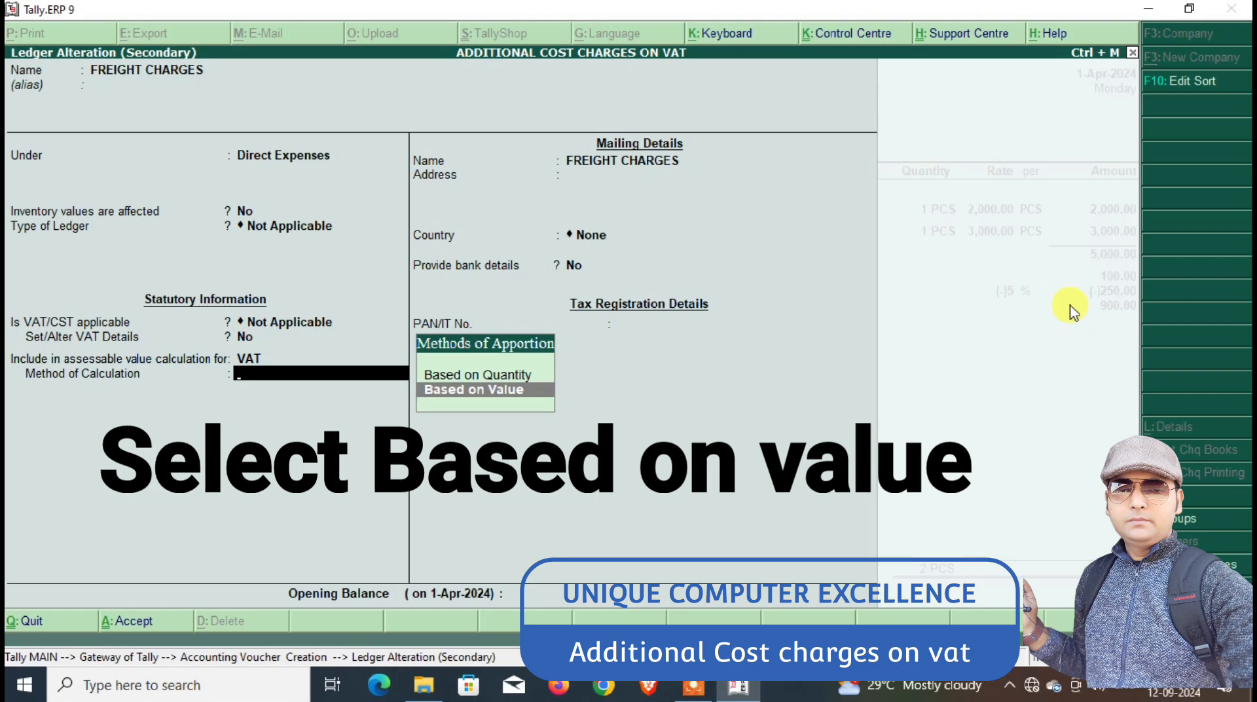
key(Return)
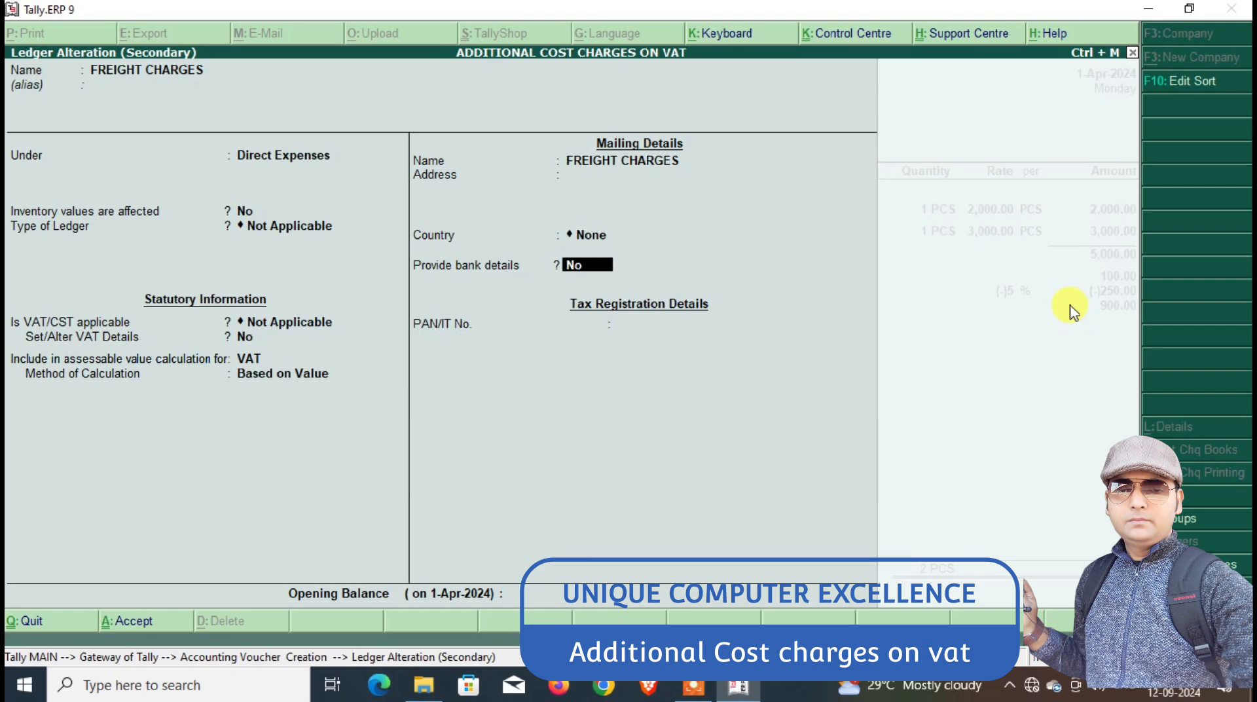
key(ctrl+a)
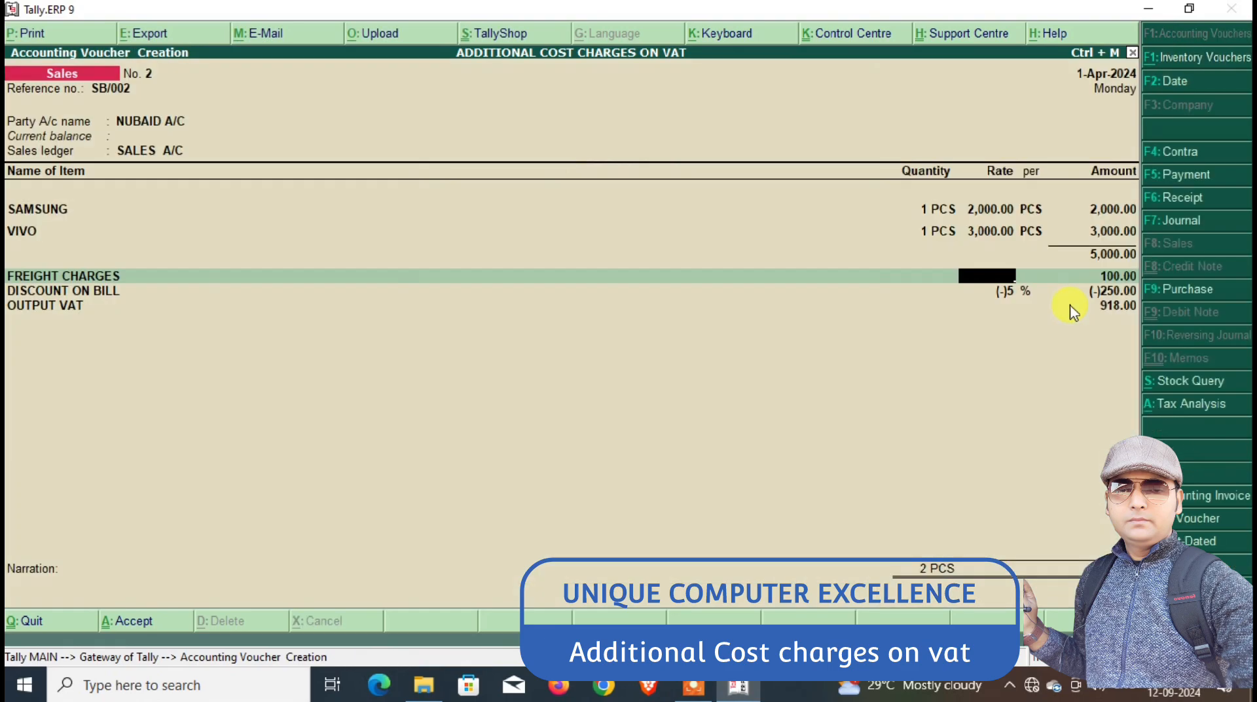
Open the DISCOUNT ON BILL ledger from the voucher and include it in the assessable value calculation for VAT.
key(Return)
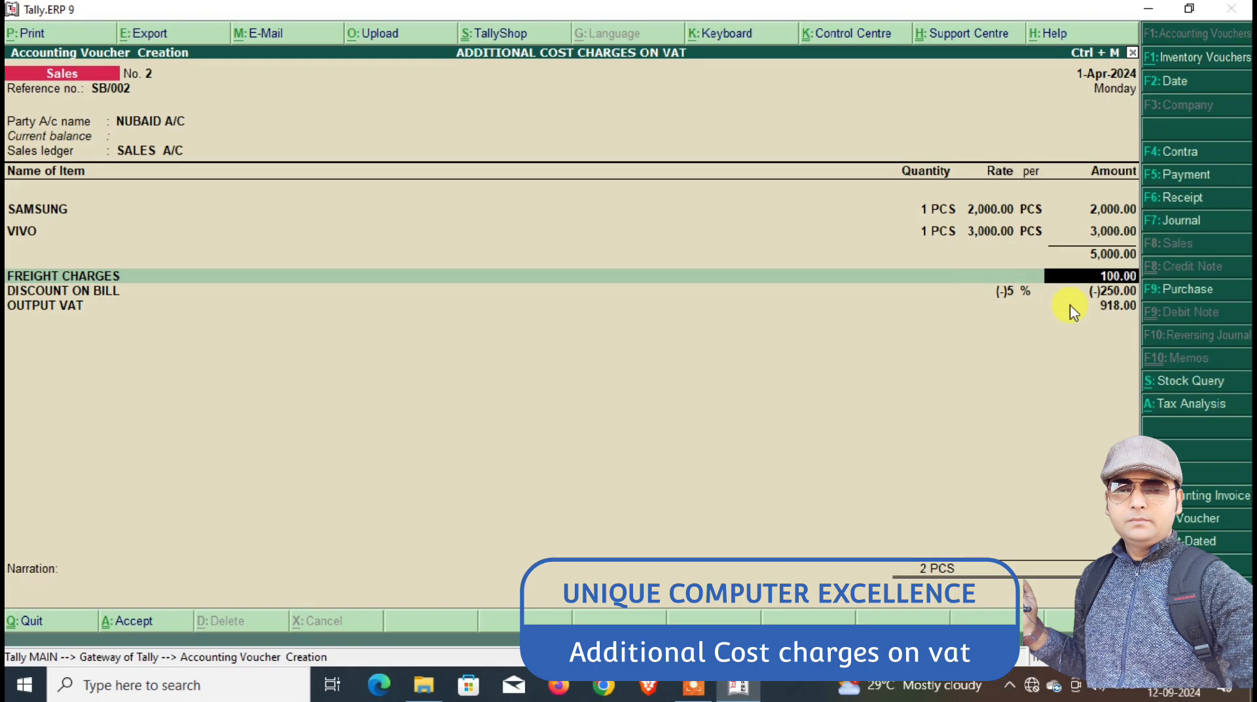
key(Return)
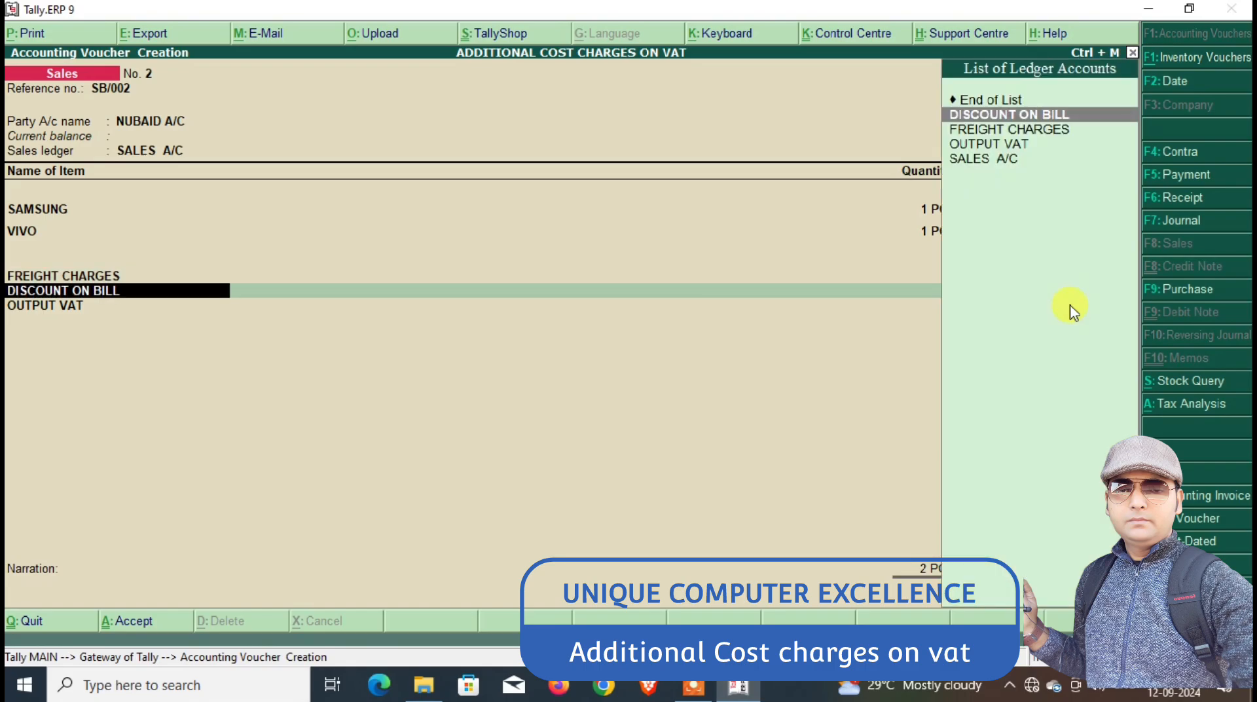
key(ctrl+Return)
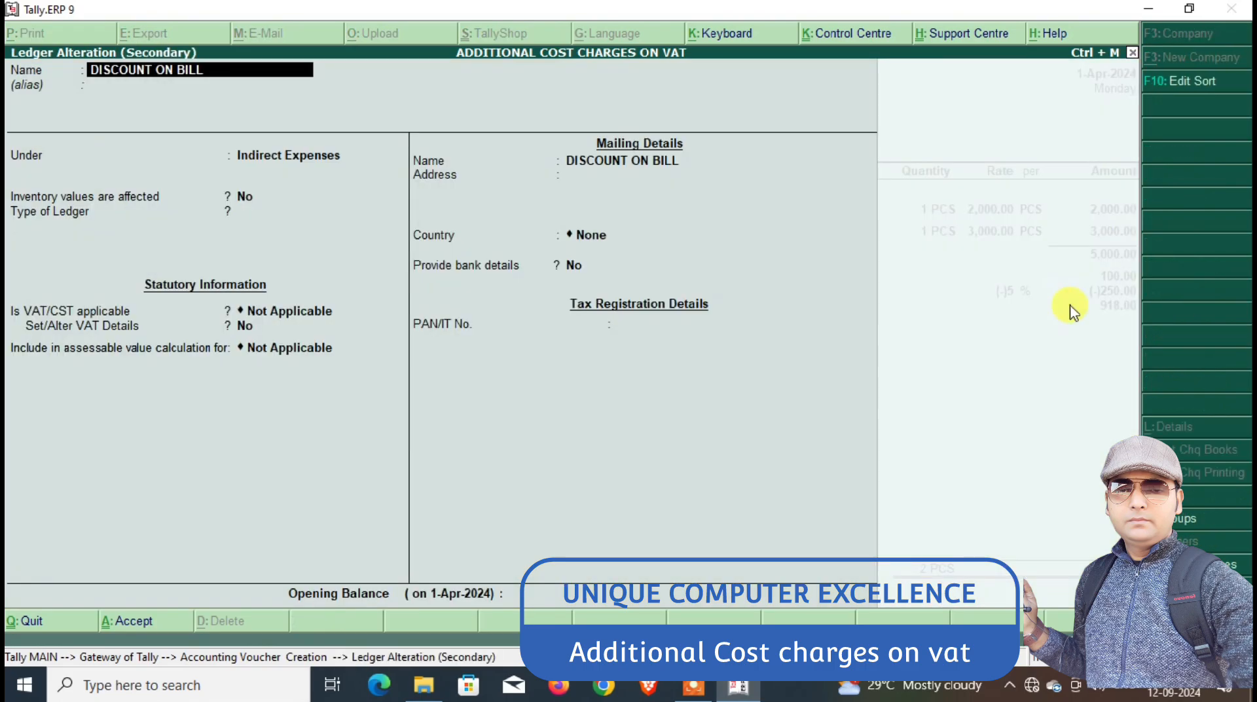
key(Return)
key(Return)
key(Return)
key(Return)
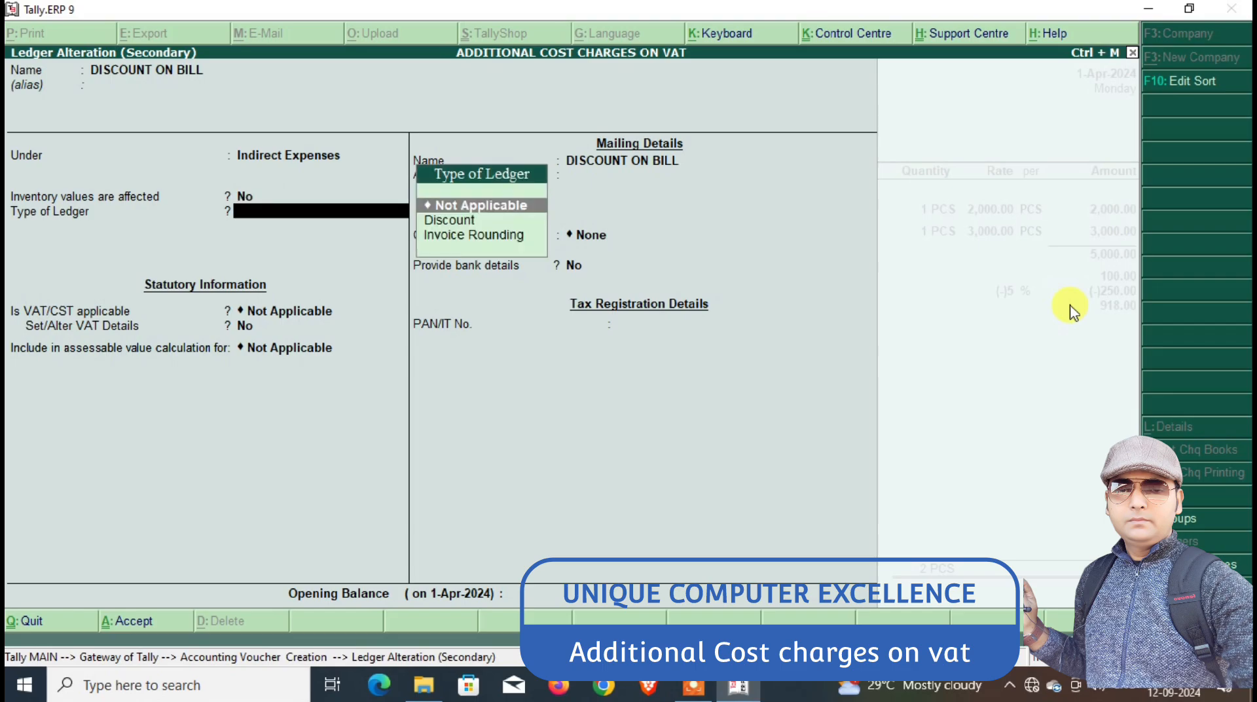
key(Return)
key(Return)
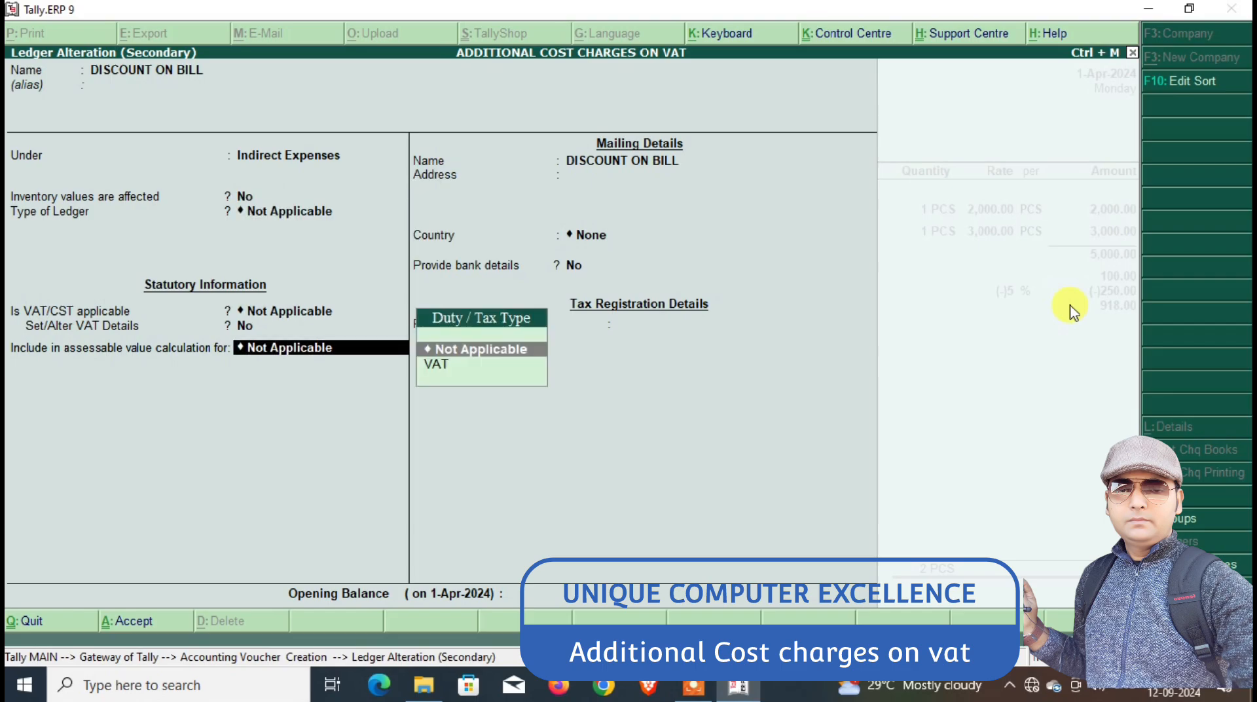
key(Down)
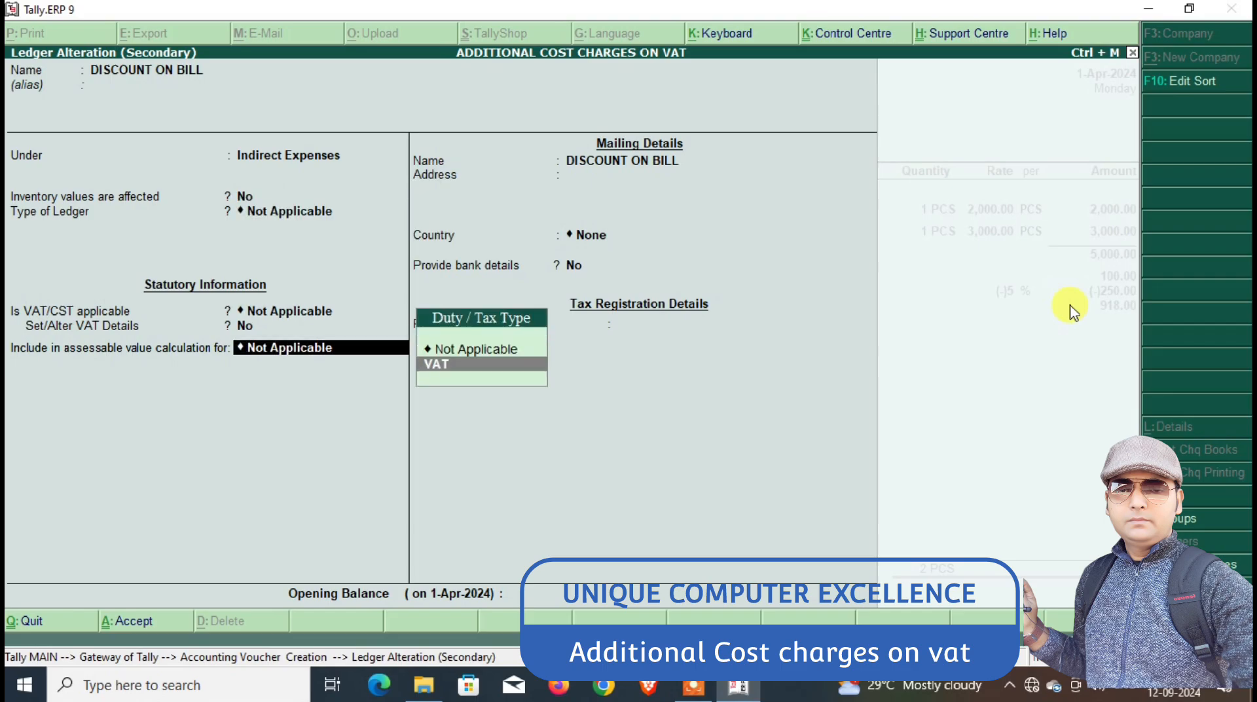
key(Return)
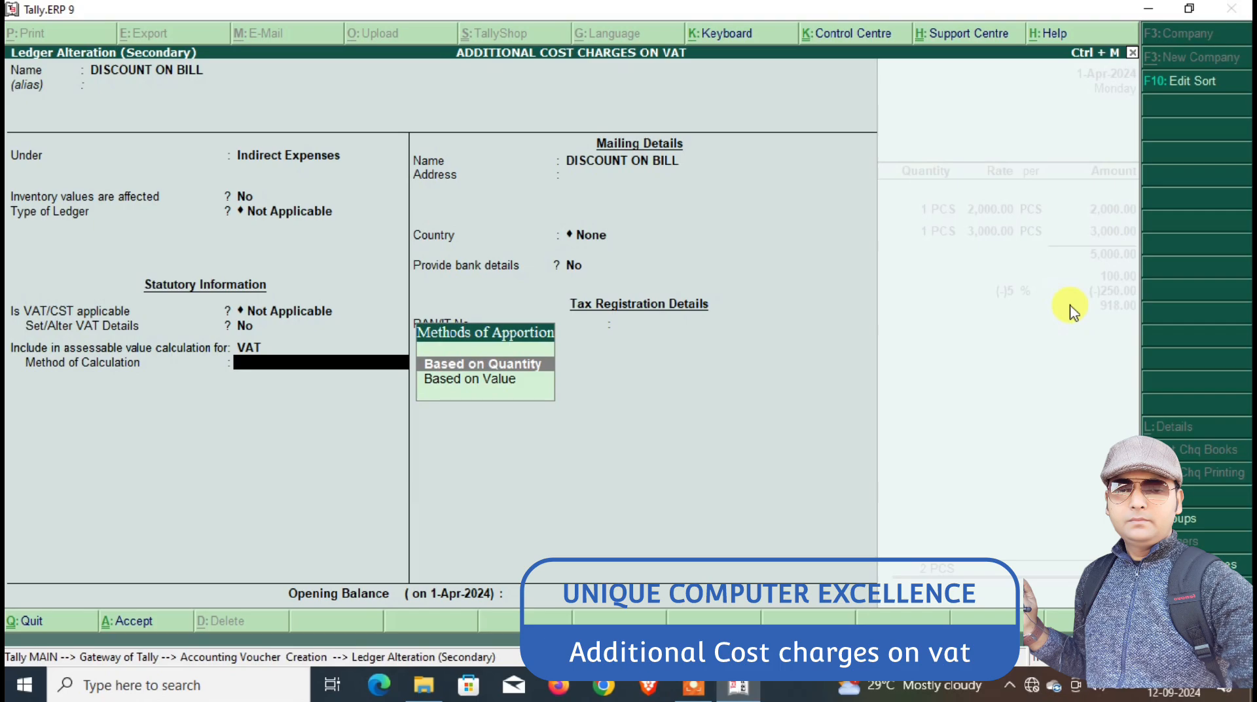
Set the DISCOUNT ON BILL ledger's method of calculation to Based on Value and save the ledger.
key(Down)
key(Return)
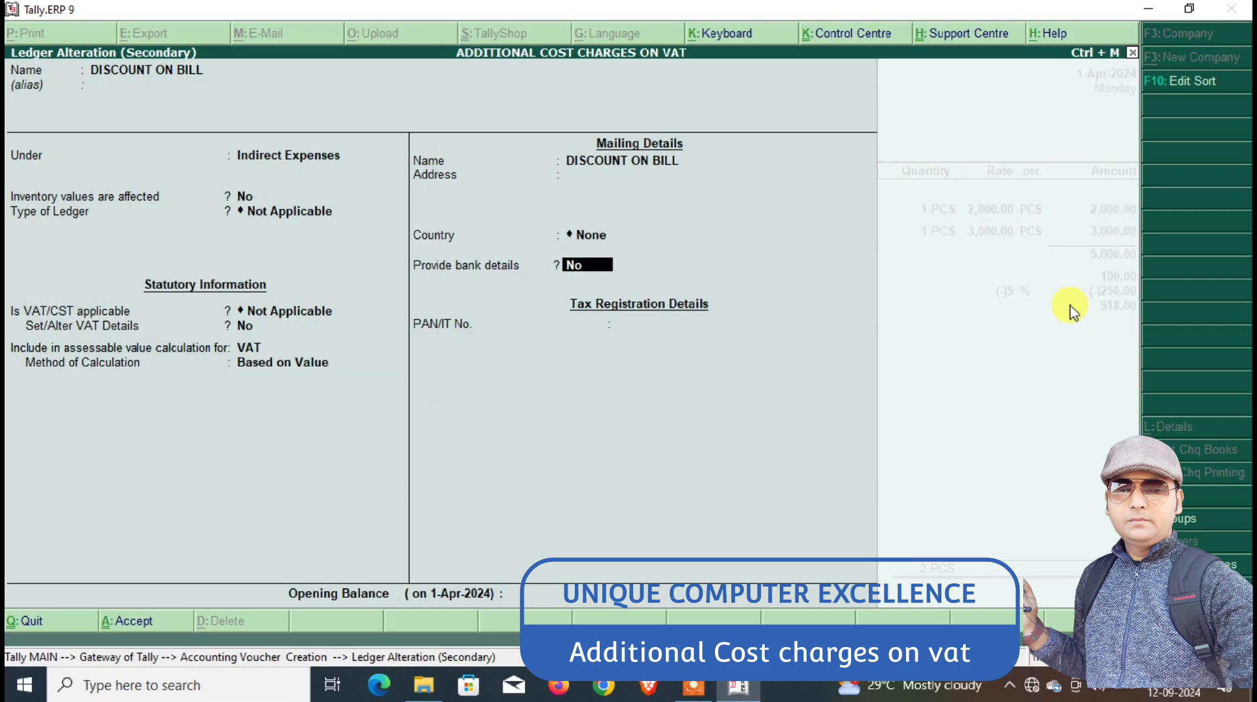
key(ctrl+a)
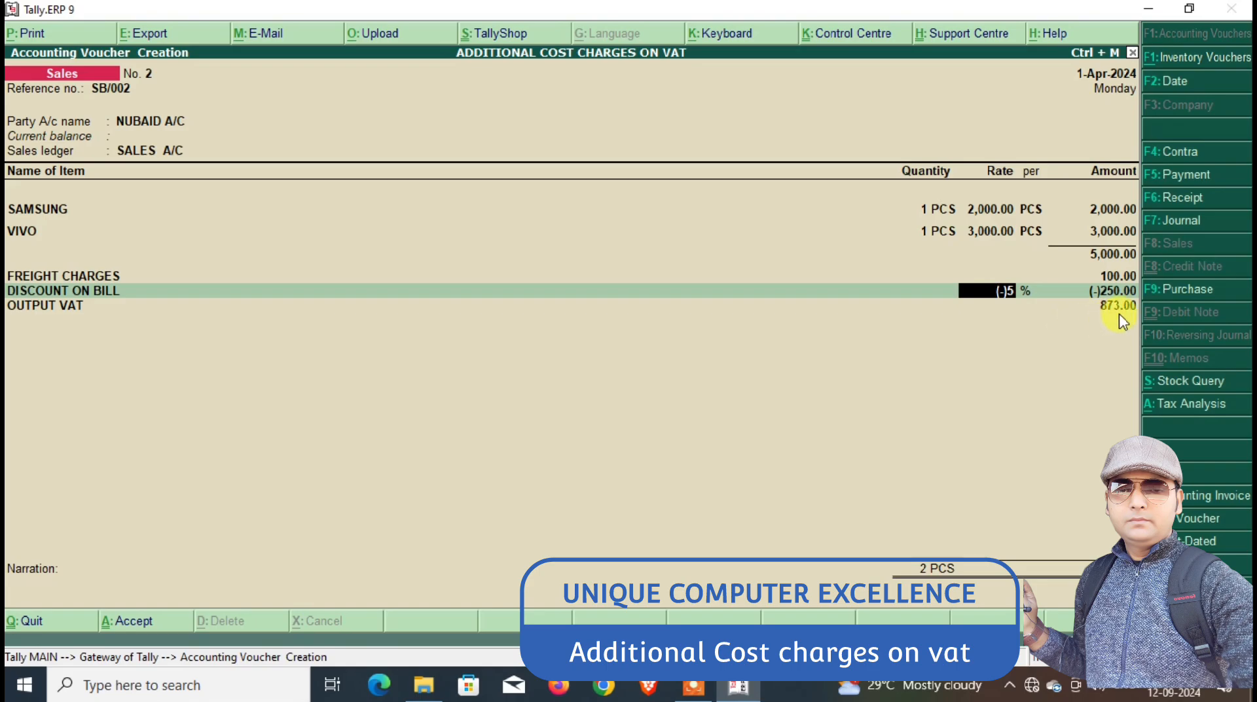
Examine the detailed tax analysis of voucher SB/002 for the freight and discount share of each item, and close it.
click(1187, 409)
click(1163, 50)
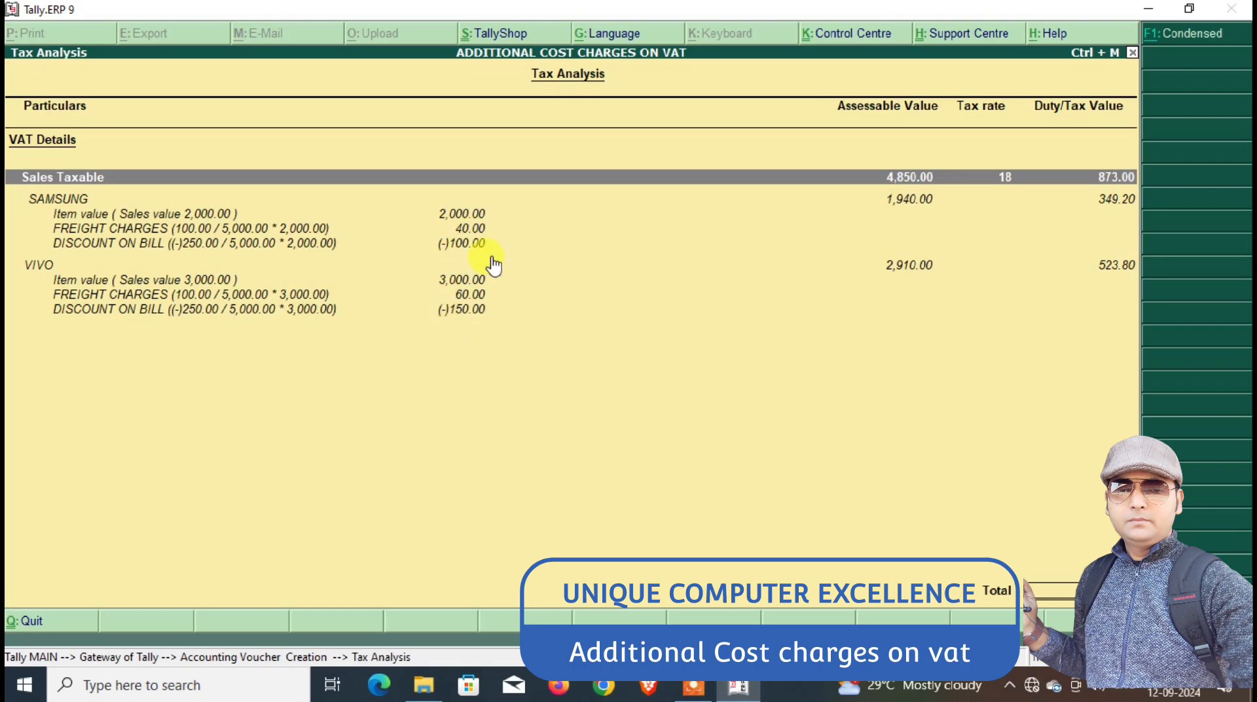
key(Escape)
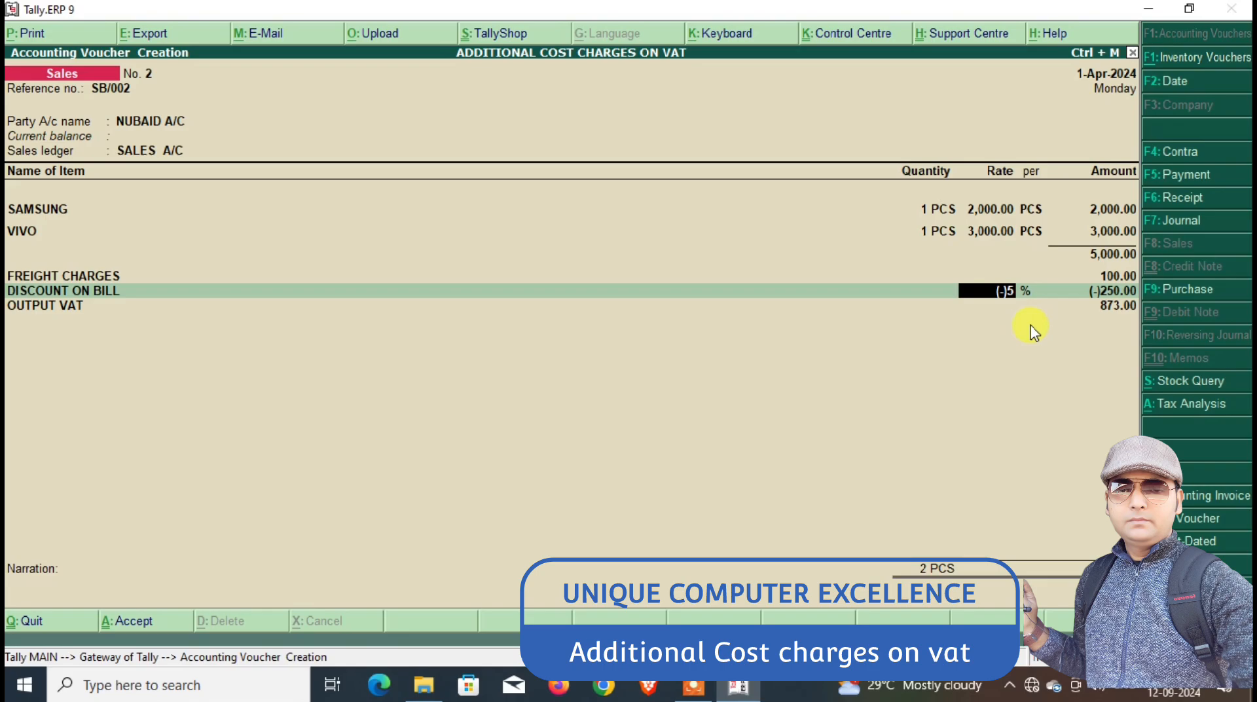
Save sales voucher SB/002, leave voucher creation and display the Day Book.
key(ctrl+a)
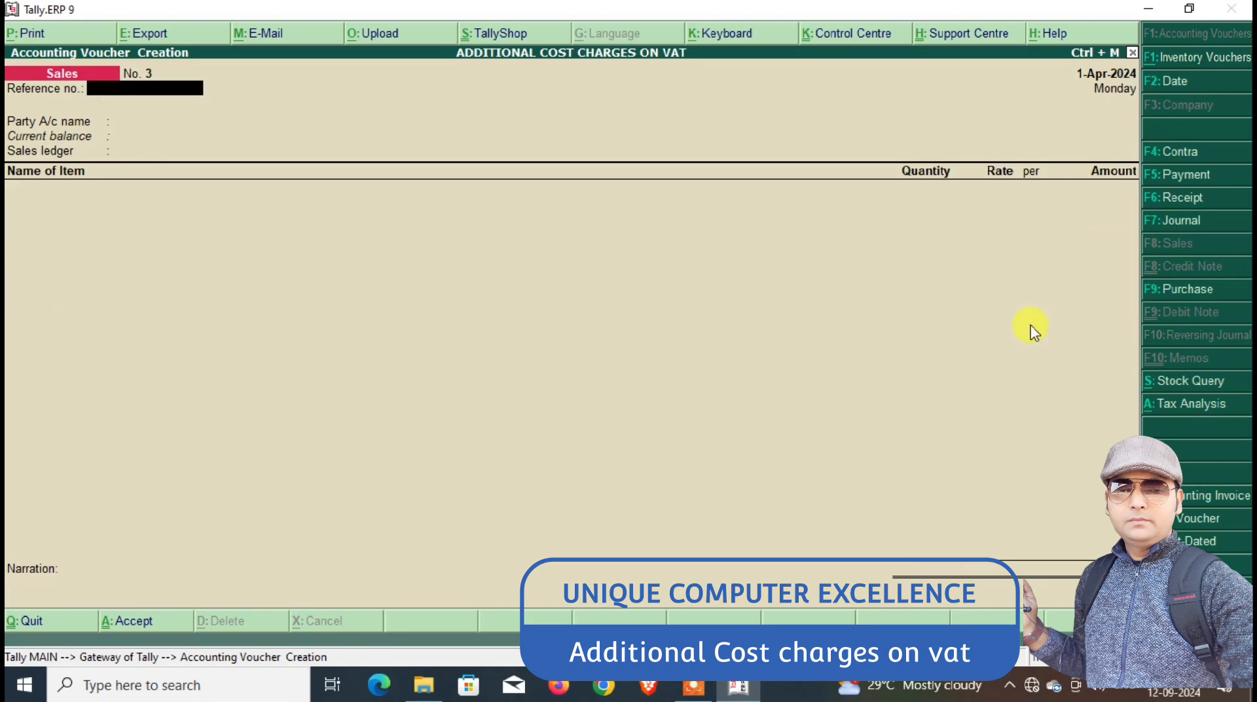
key(Escape)
key(Down)
key(Down)
key(Down)
key(Down)
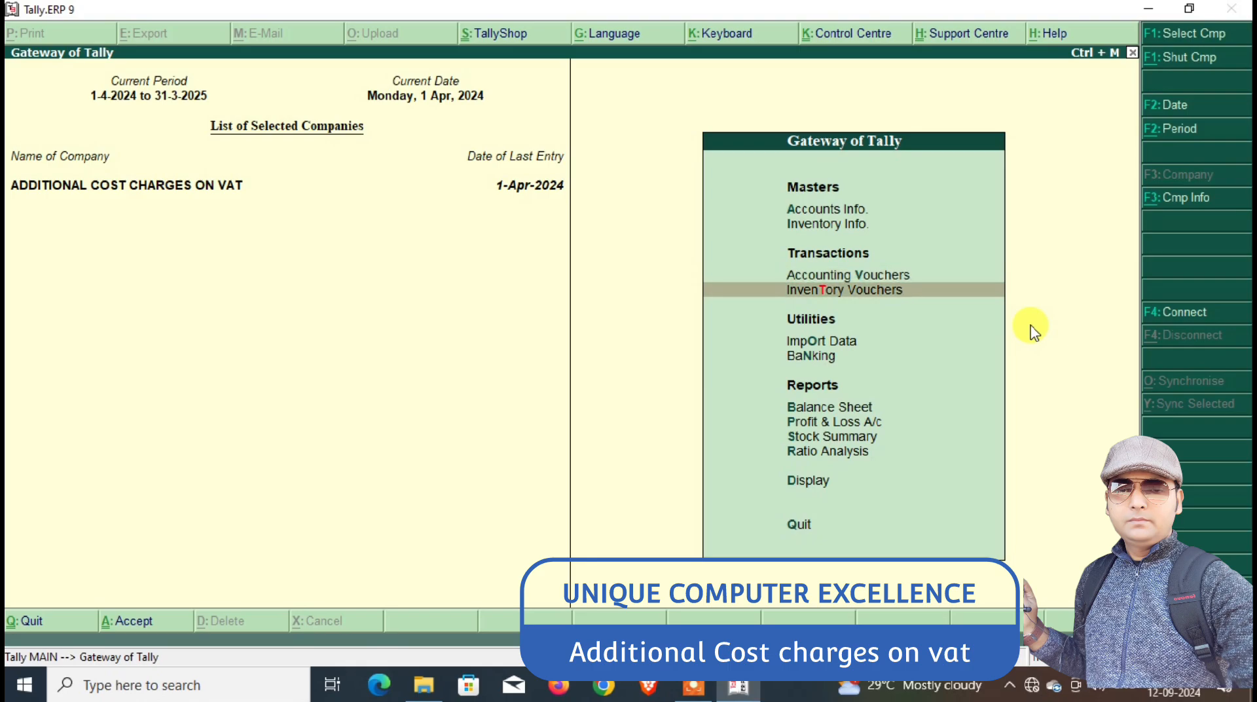
key(Down)
key(Down)
key(Down)
key(Down)
key(Return)
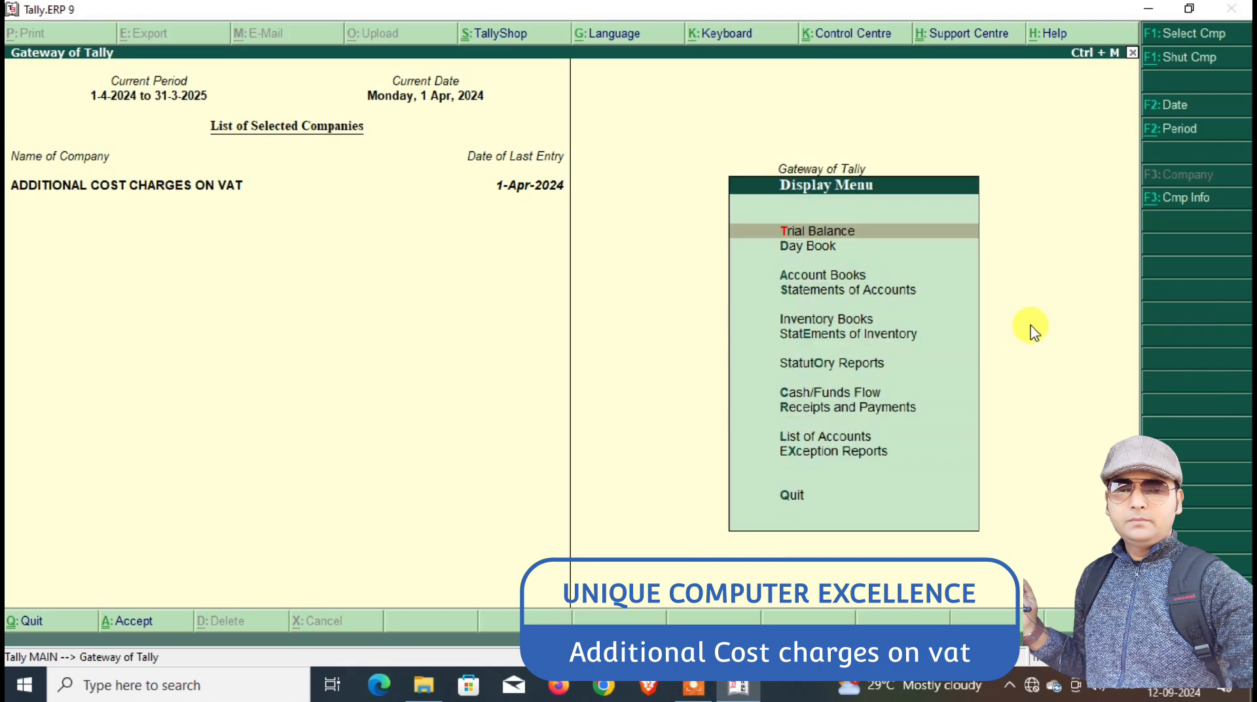
key(Down)
key(Return)
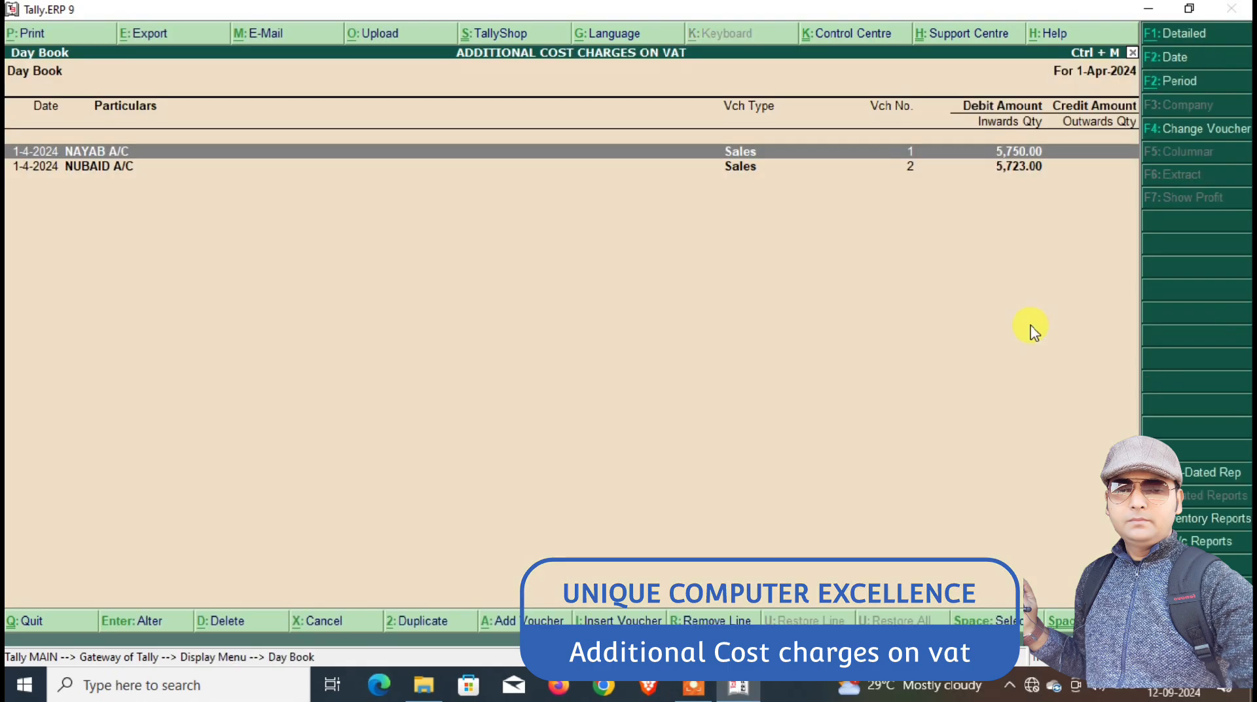
Open sales voucher No. 1 from the Day Book for alteration.
key(Down)
key(Up)
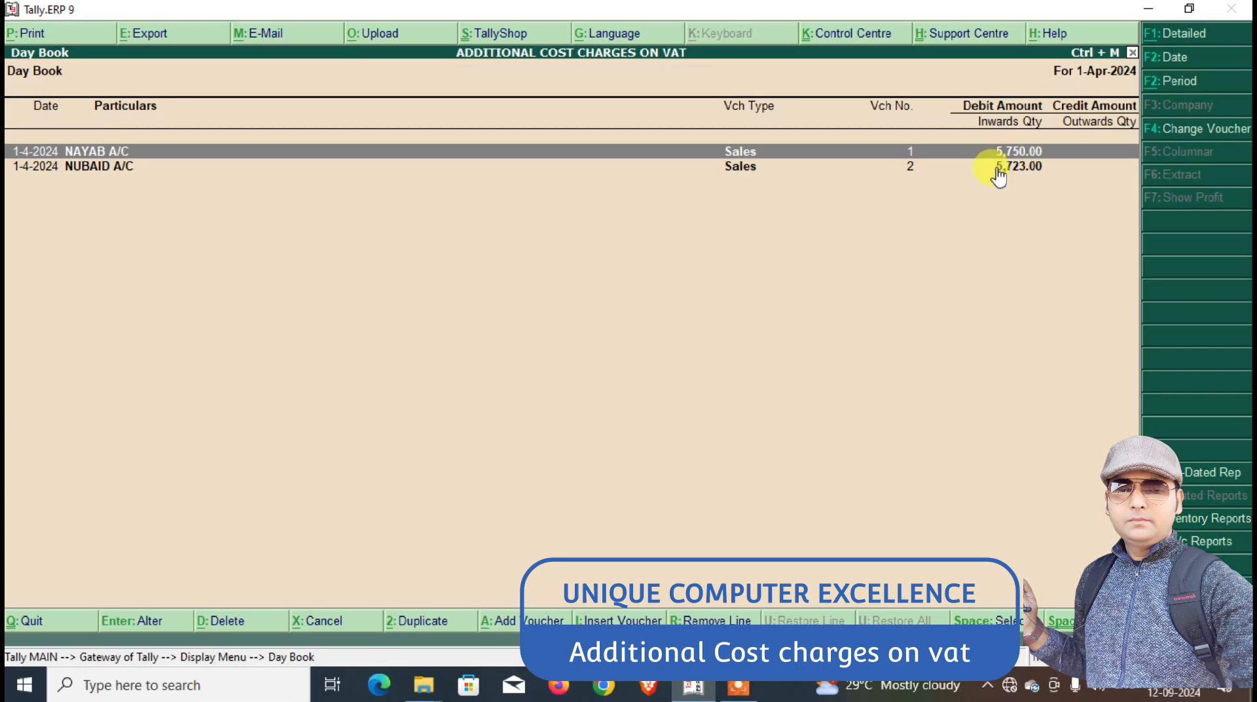
key(Return)
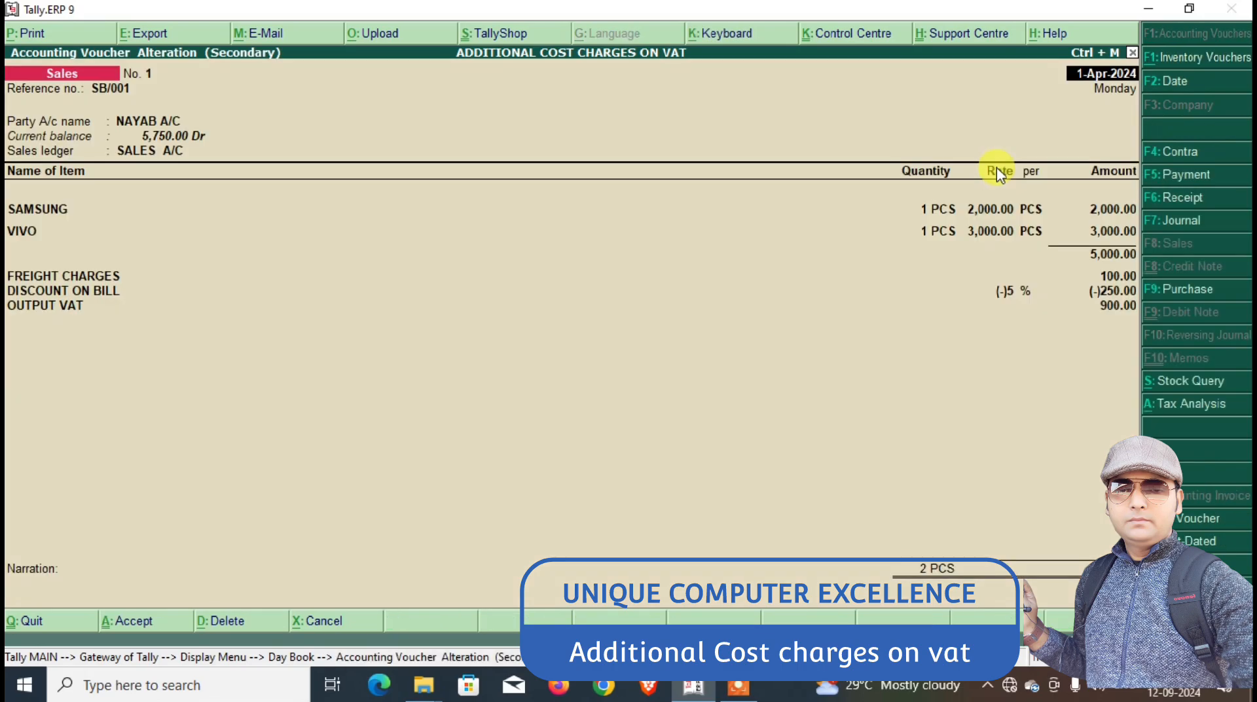
Advance through the header, party details and item lines of voucher SB/001 to the FREIGHT CHARGES amount, keeping the existing entries.
key(Return)
key(Return)
key(Return)
key(Return)
key(Return)
key(Return)
key(Return)
key(Return)
key(Return)
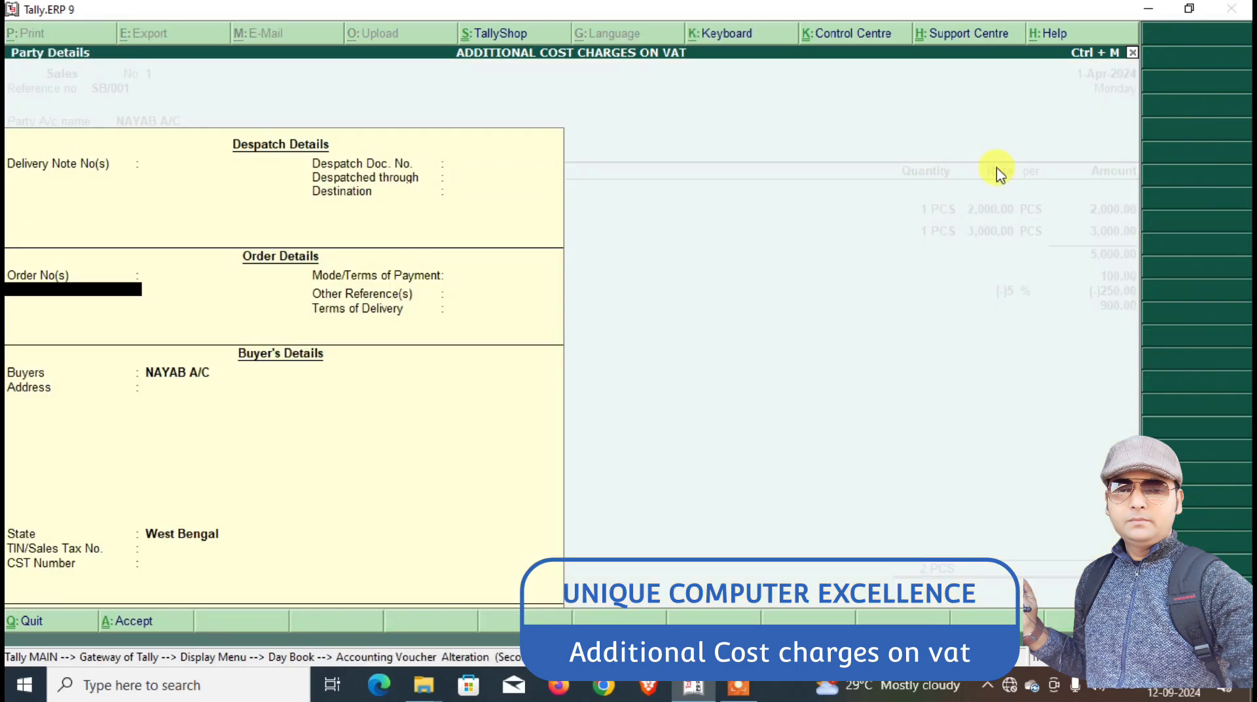
key(Return)
key(Return)
key(Return)
key(Return)
key(Return)
key(Return)
key(Return)
key(Return)
key(Return)
key(Return)
key(Return)
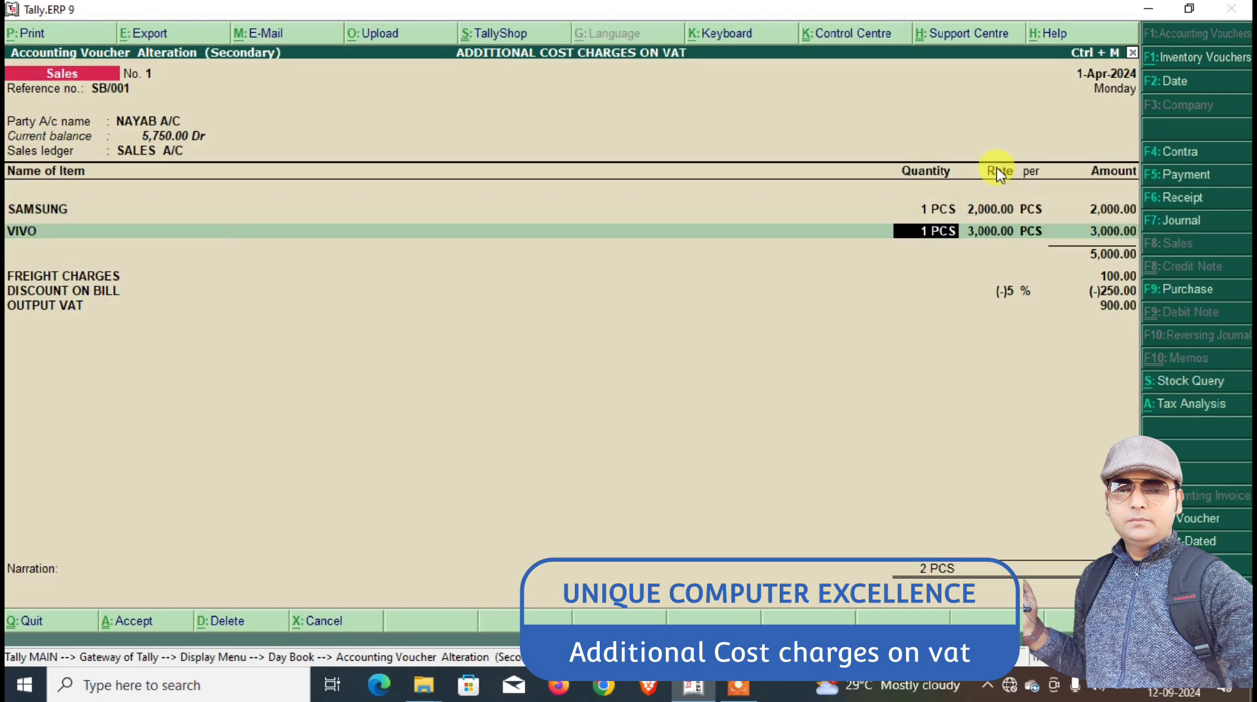
key(Return)
key(Return)
key(Return)
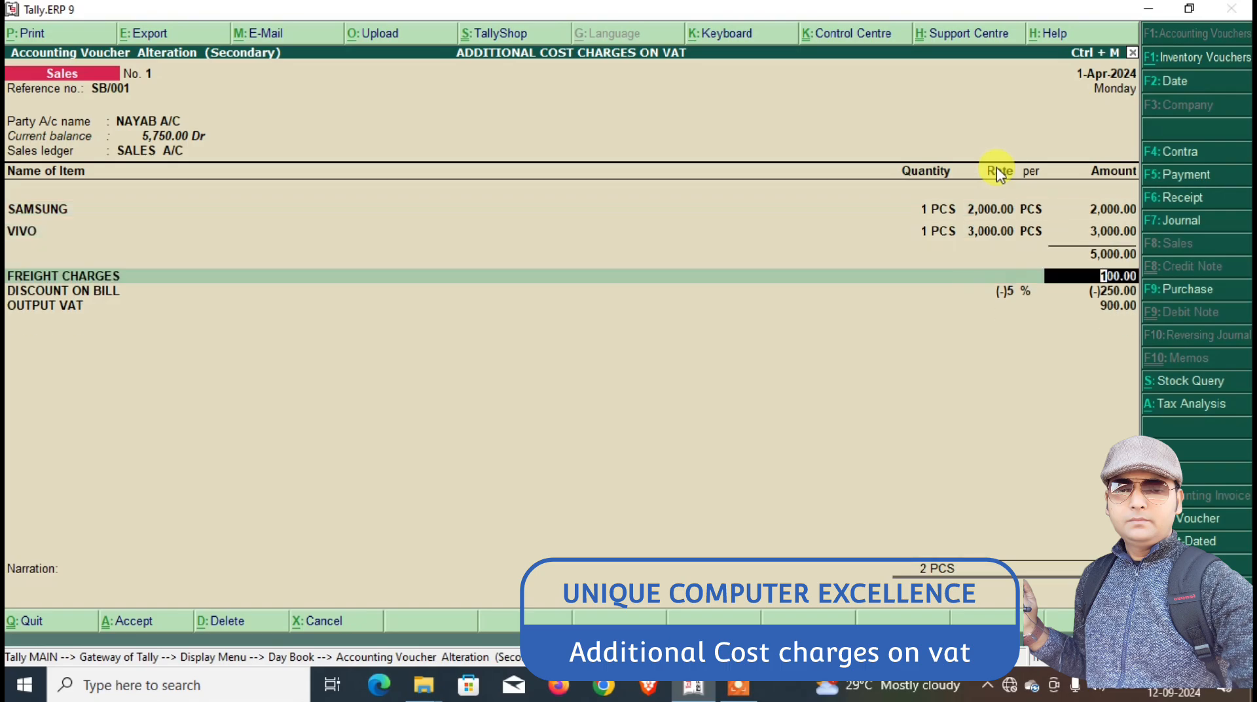
Examine the detailed tax analysis of voucher SB/001 for each item's assessable value and tax, and close it.
click(1168, 402)
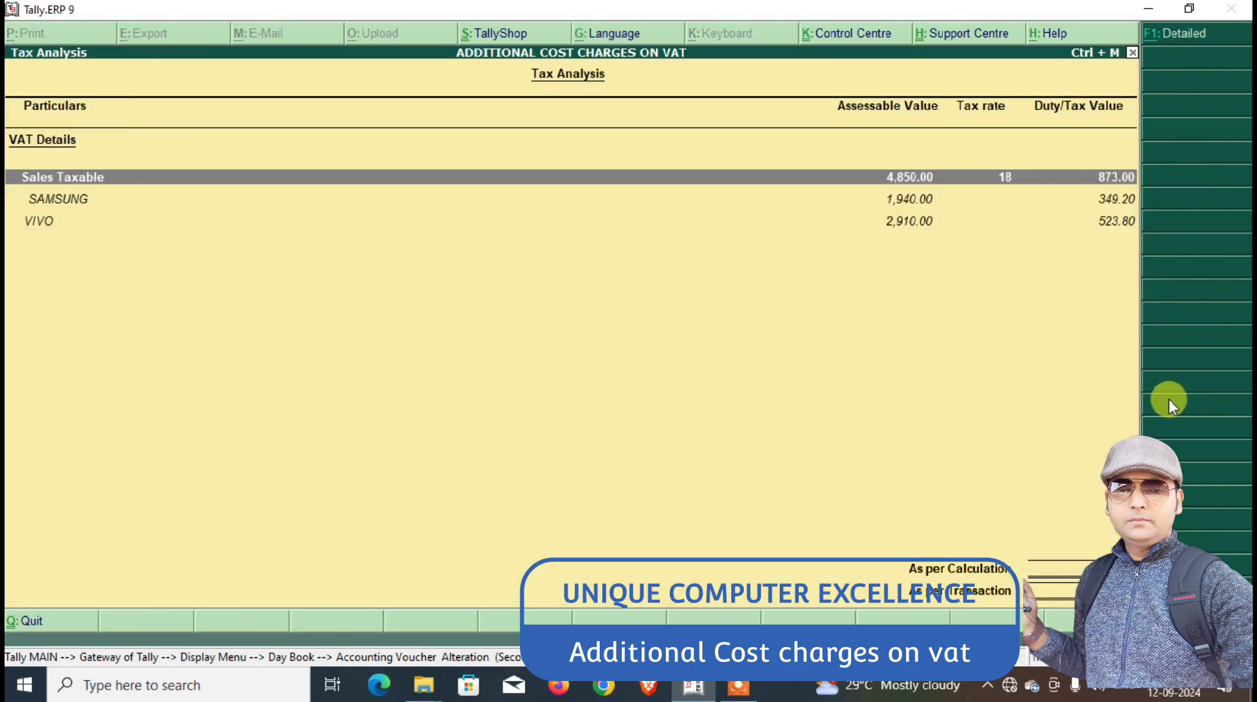
click(1173, 36)
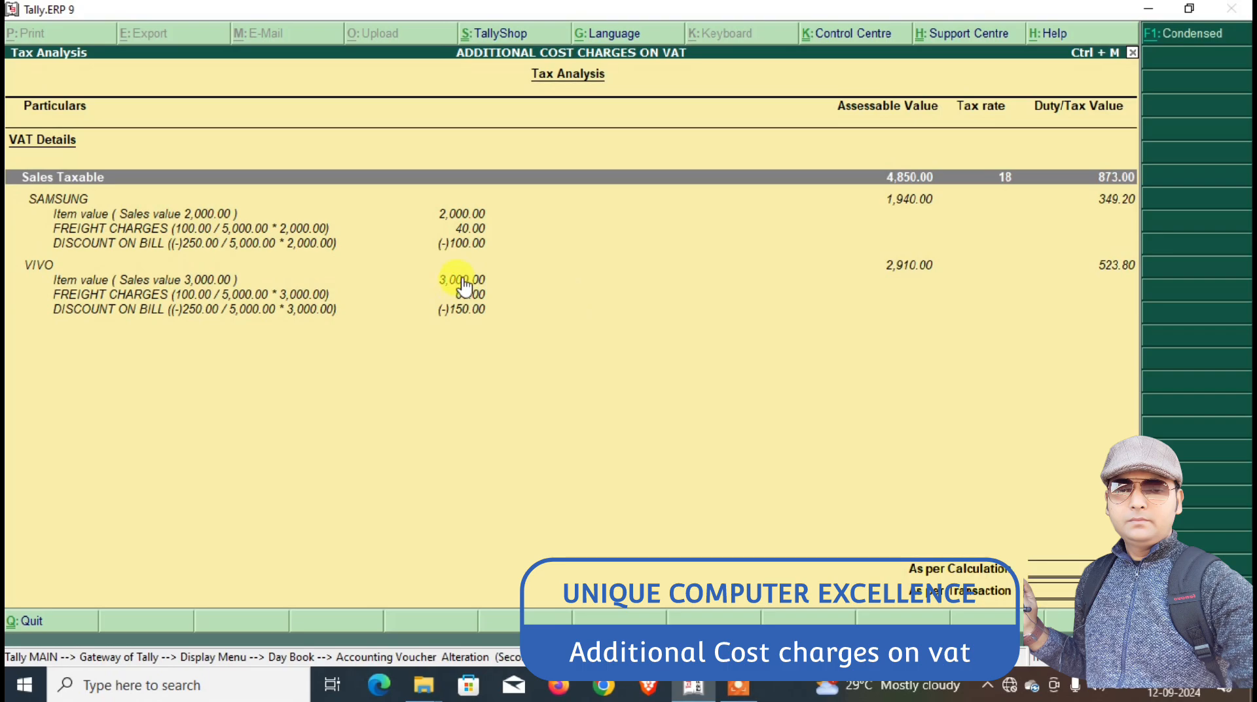
key(Escape)
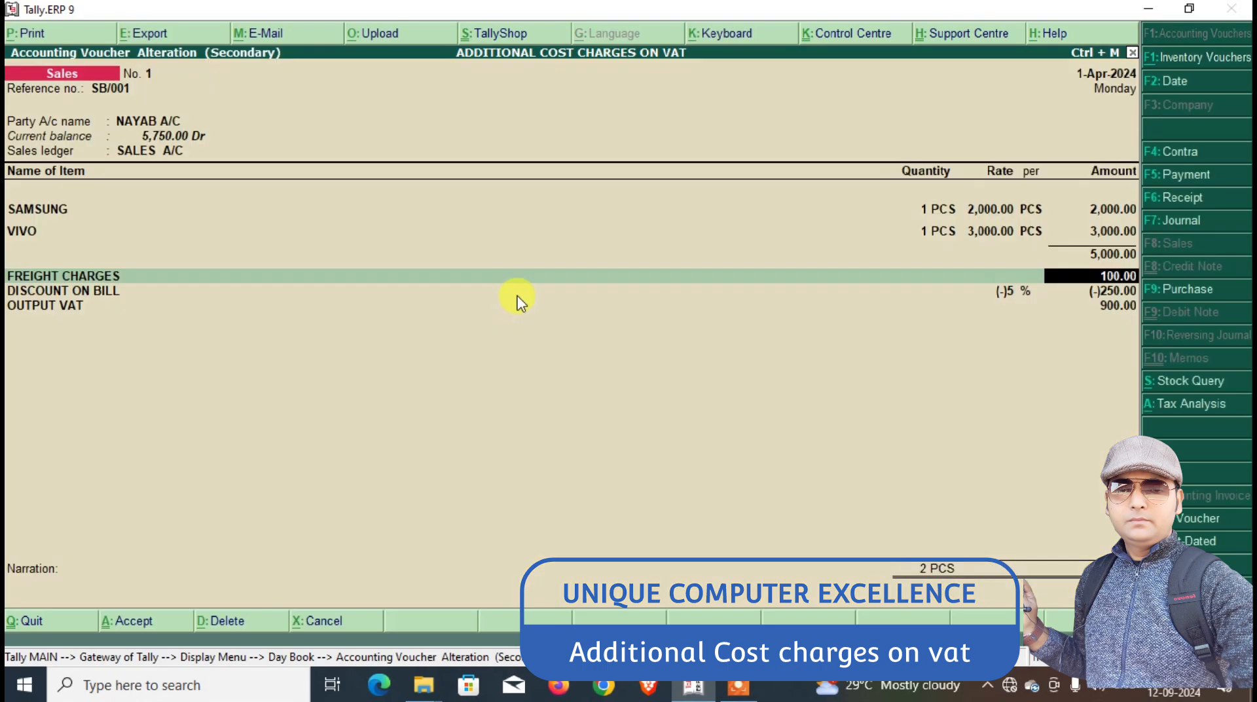
Alter the FREIGHT CHARGES ledger from the voucher so its inclusion in assessable value calculation is Not Applicable, and save it.
key(BackSpace)
key(BackSpace)
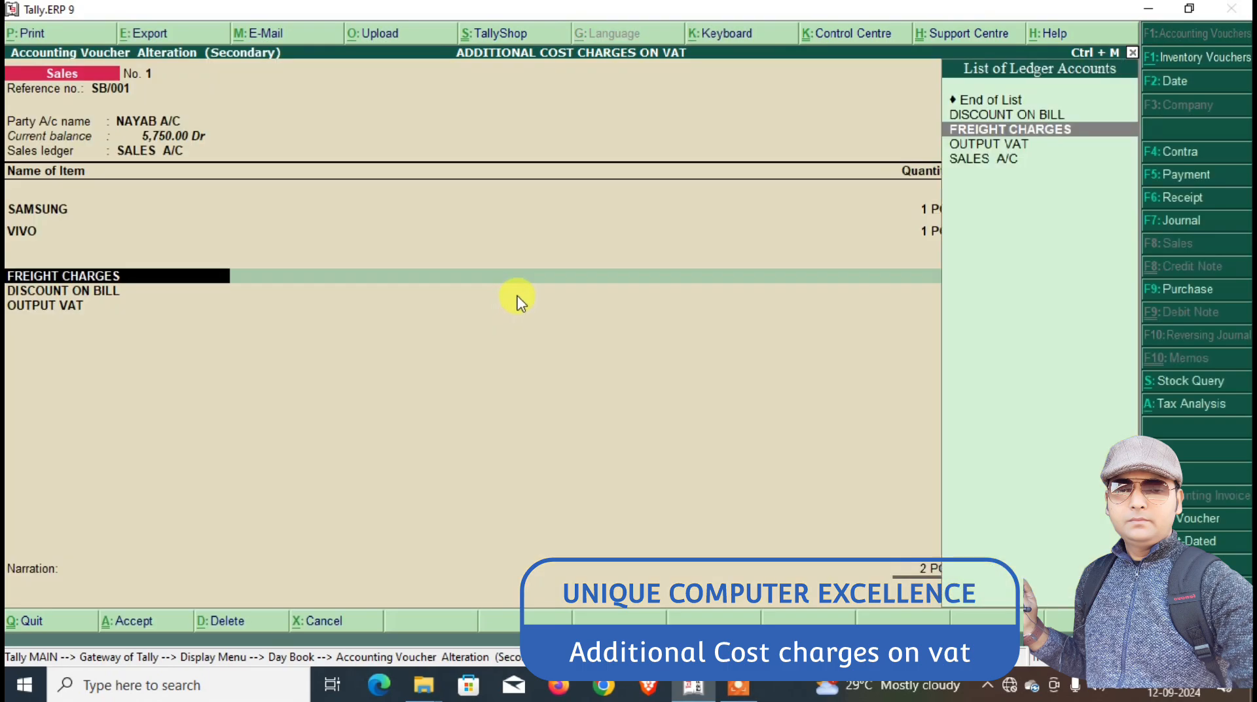
key(ctrl+Return)
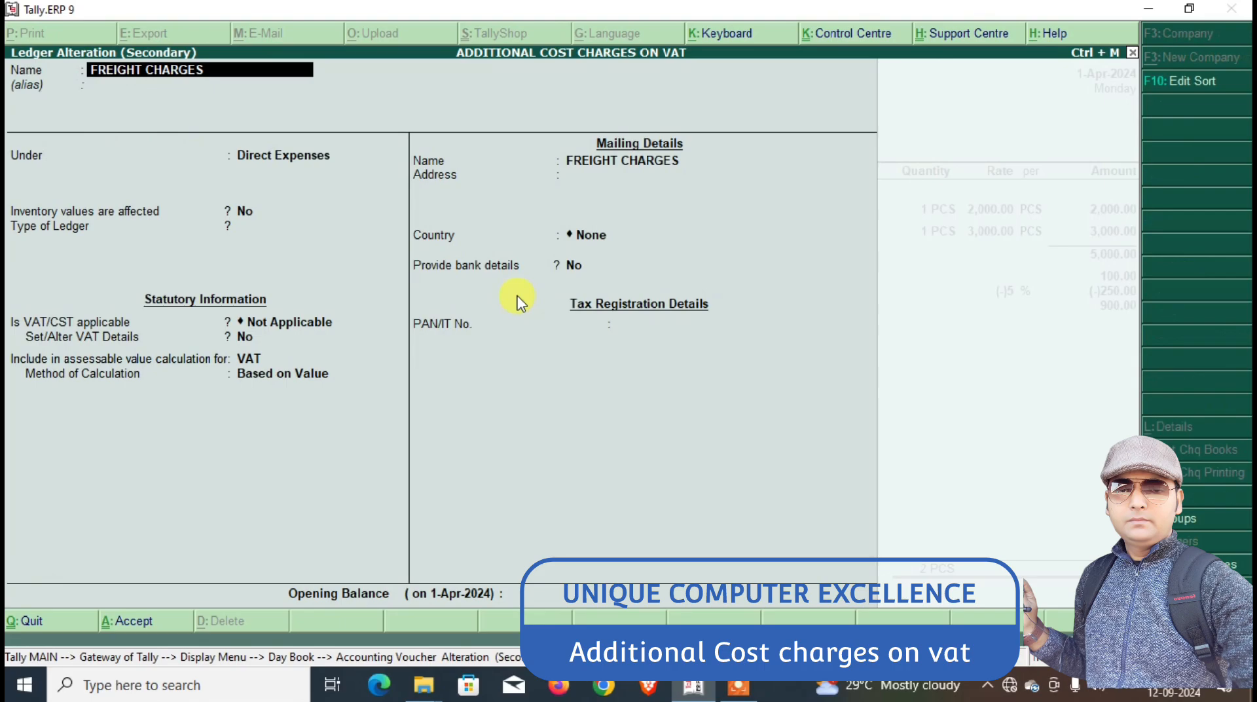
key(Return)
key(Return)
key(Return)
key(Return)
key(Return)
key(Return)
key(Return)
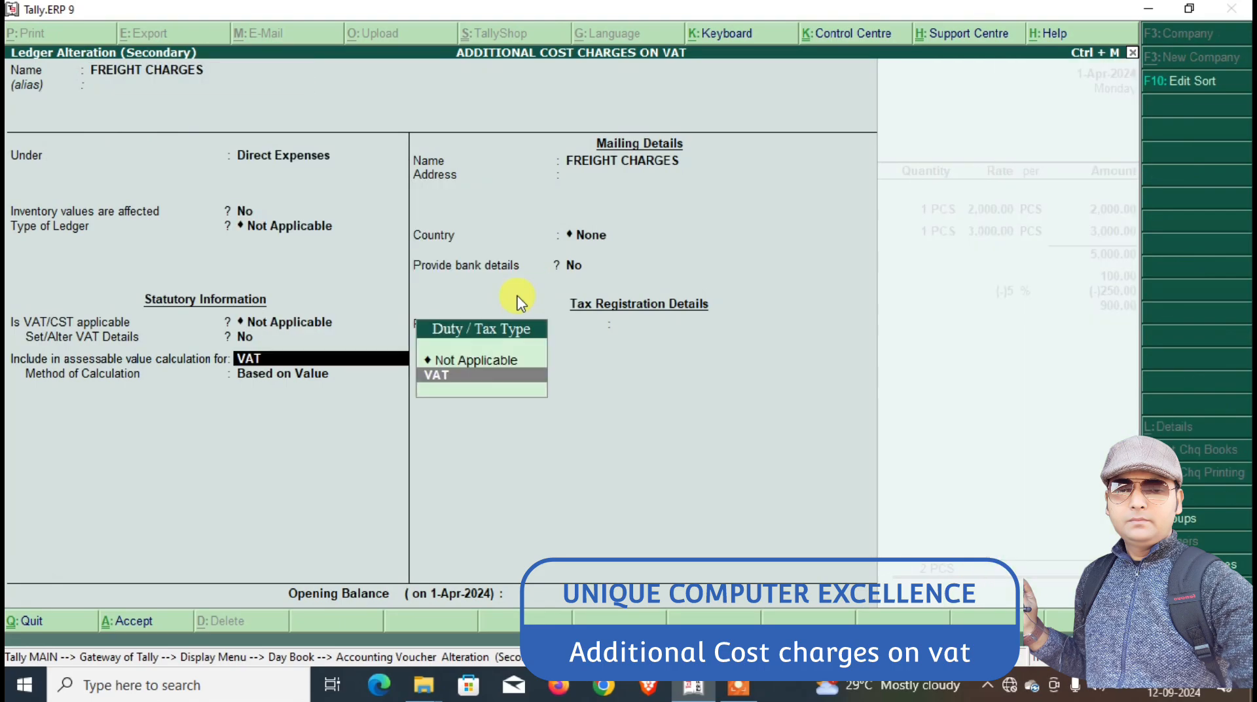
key(Up)
key(Return)
key(ctrl+a)
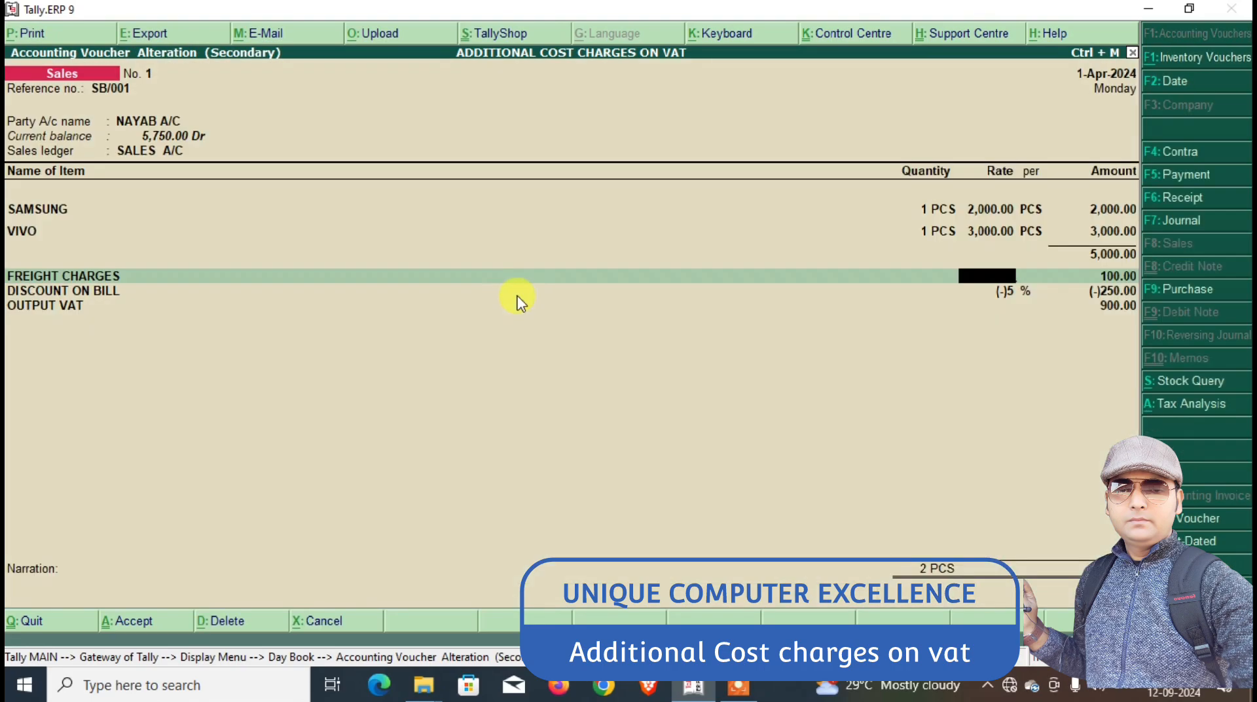
Alter the DISCOUNT ON BILL ledger from the voucher so its inclusion in assessable value calculation is Not Applicable, and save it.
key(Return)
key(Return)
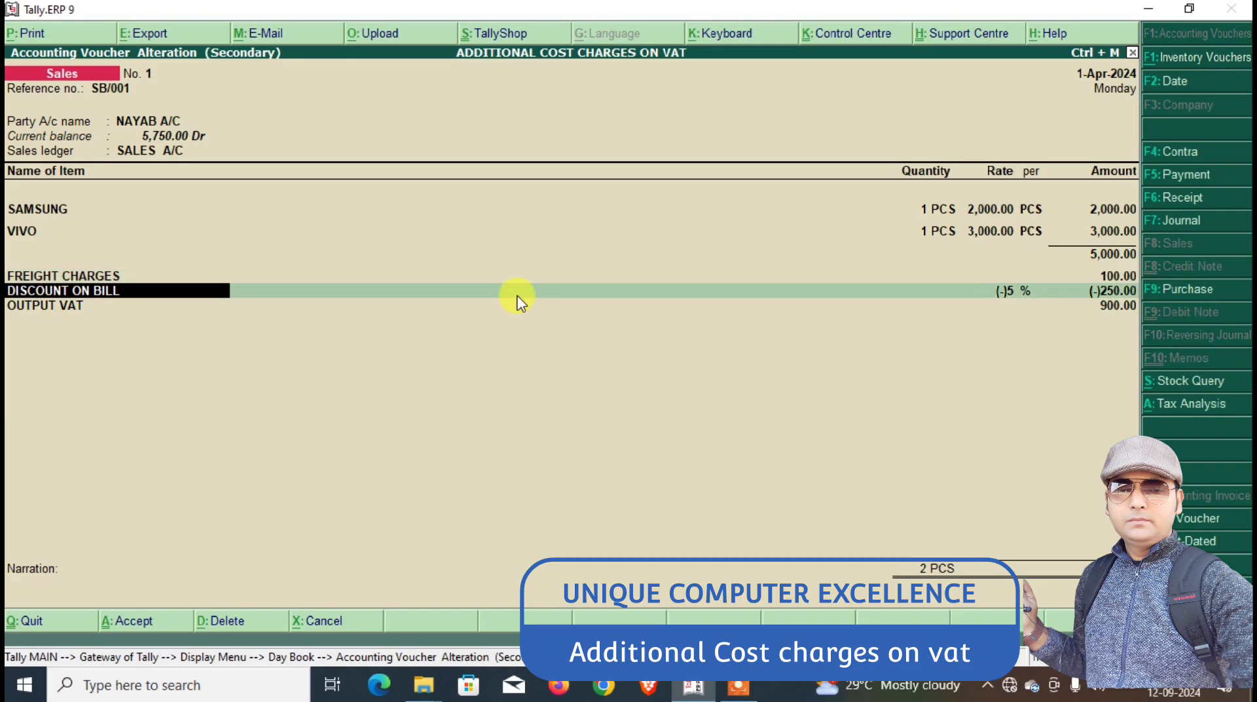
key(ctrl+Return)
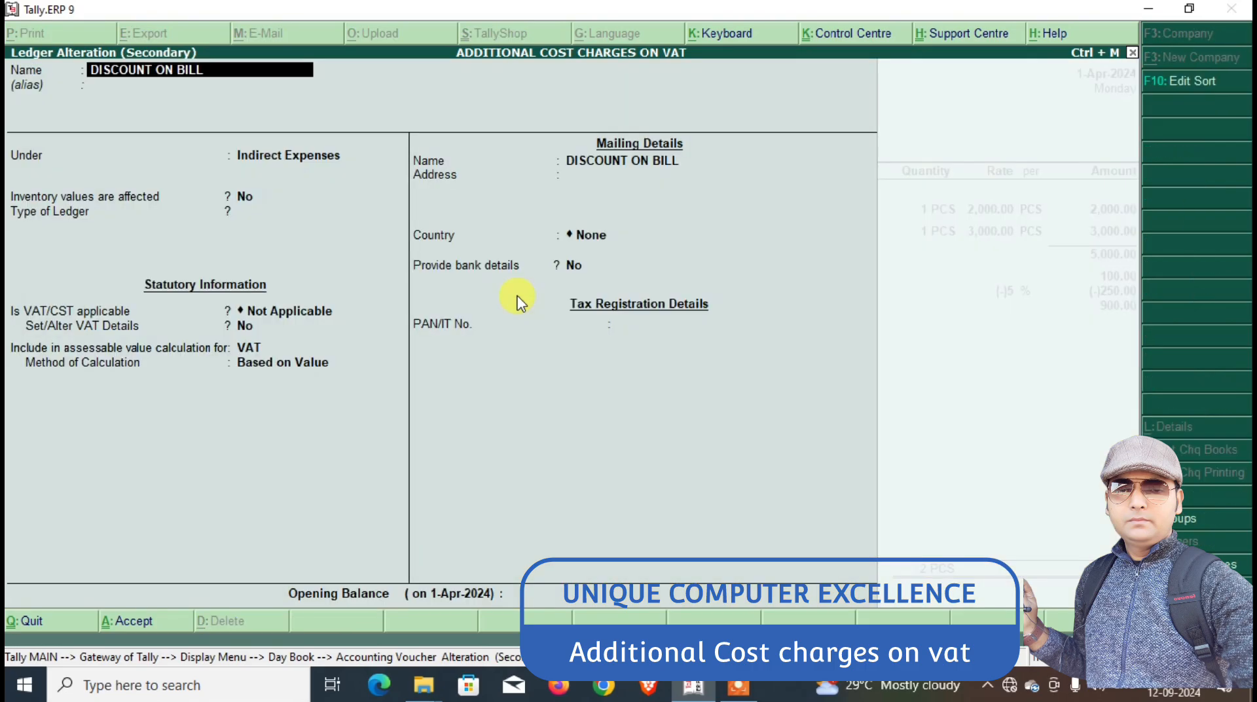
key(Return)
key(Return)
key(Return)
key(Return)
key(Return)
key(Return)
key(Return)
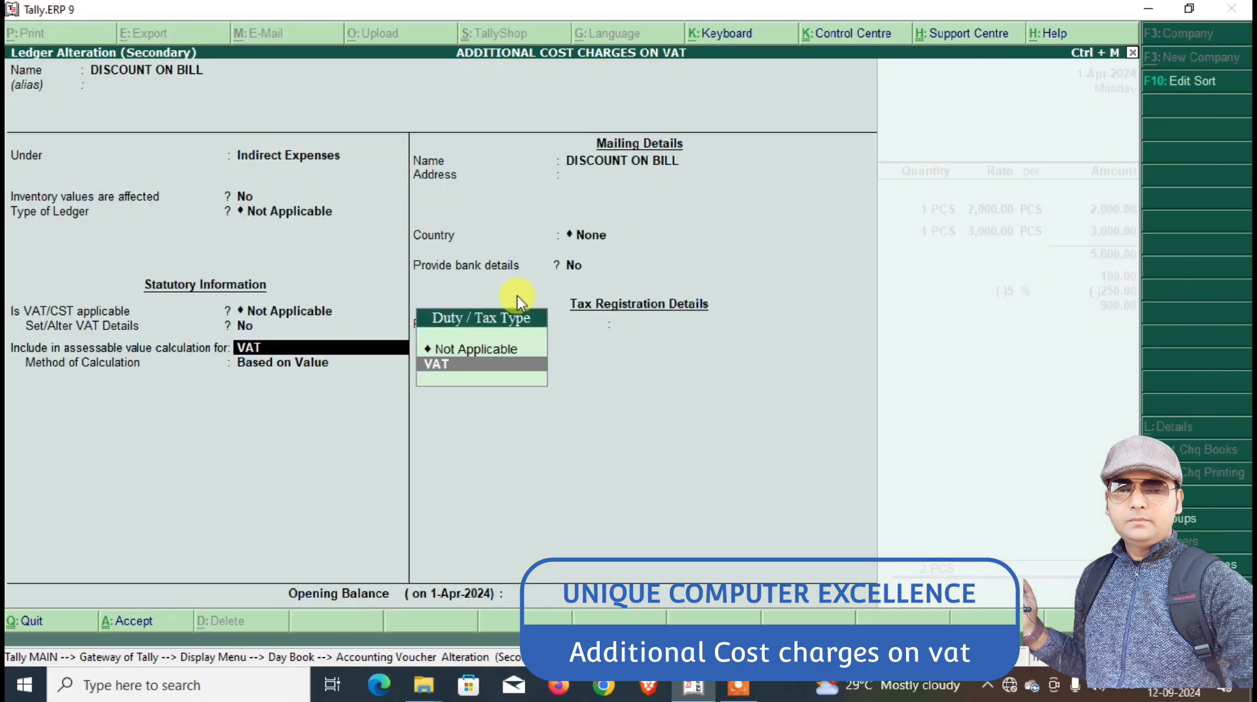
key(Up)
key(Return)
key(ctrl+a)
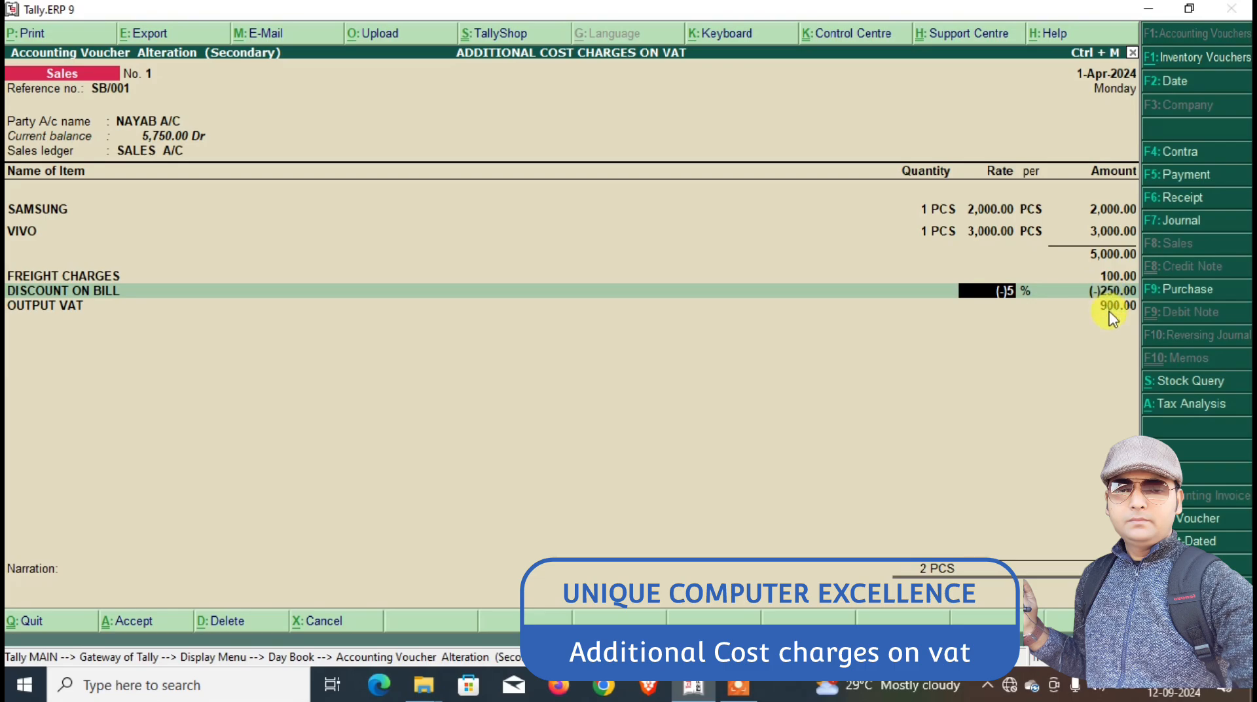
Examine the detailed tax analysis of voucher SB/001 for each item's assessable value and duty, and close it.
click(1159, 403)
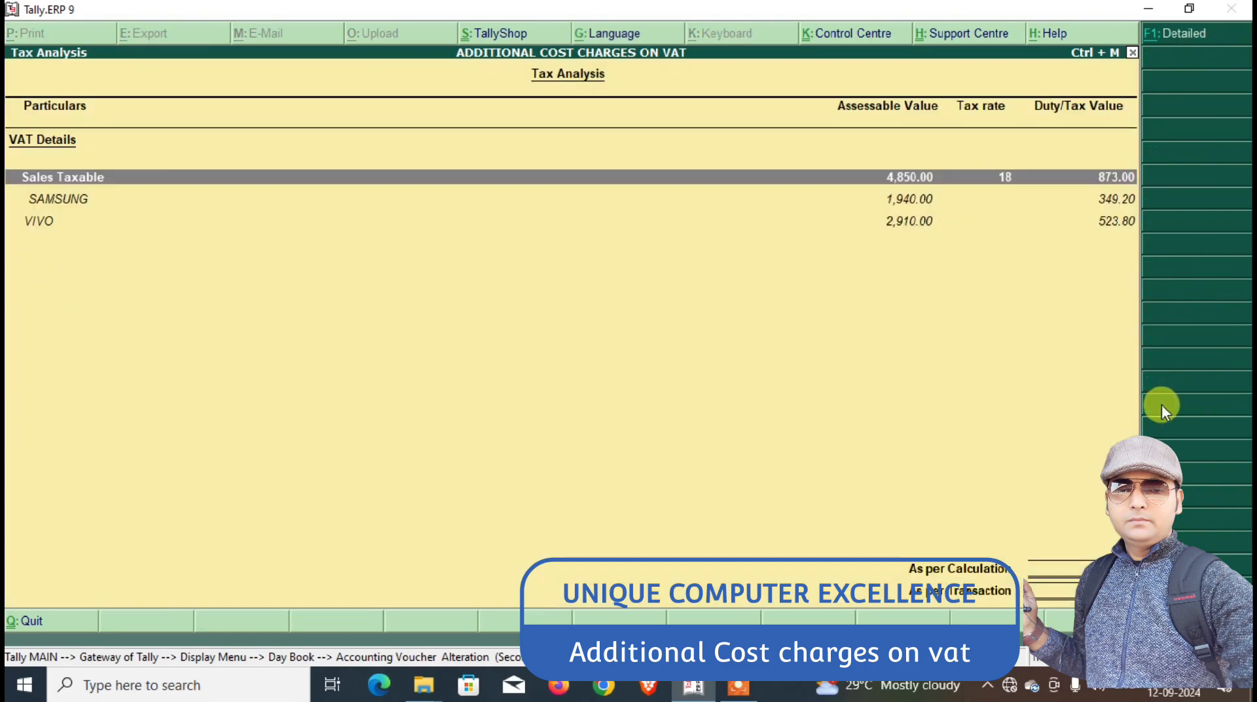
click(1160, 38)
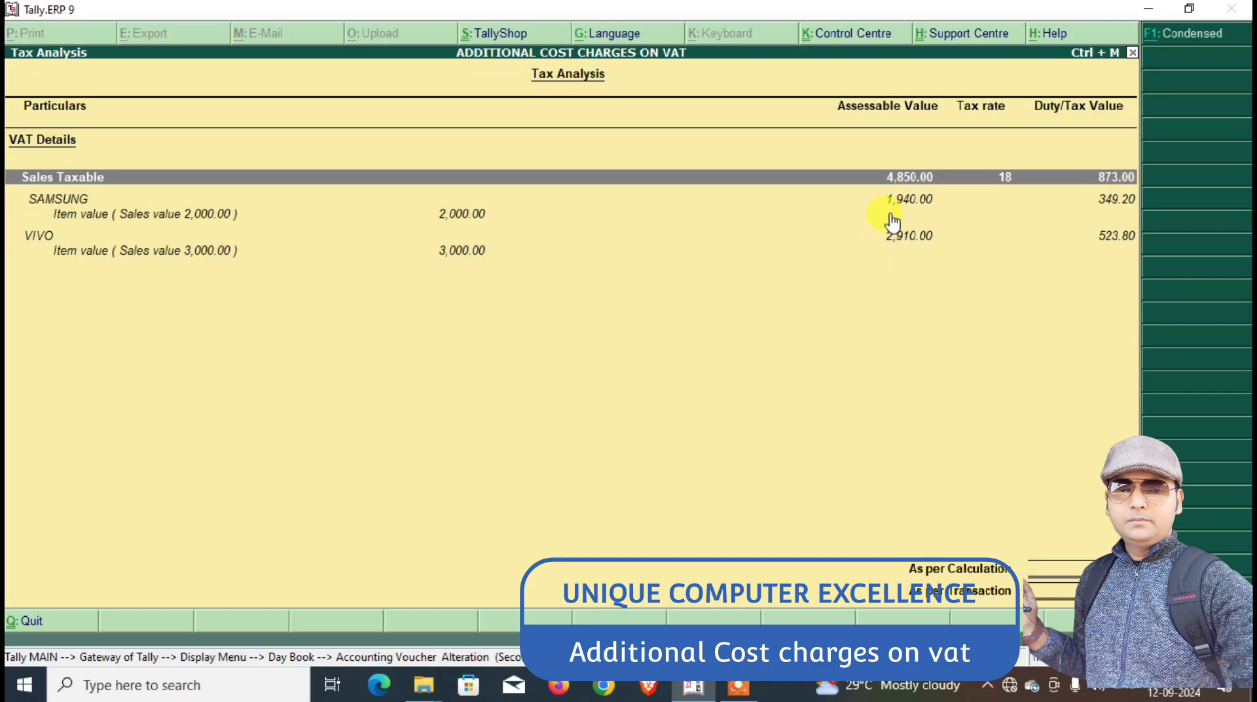
key(Escape)
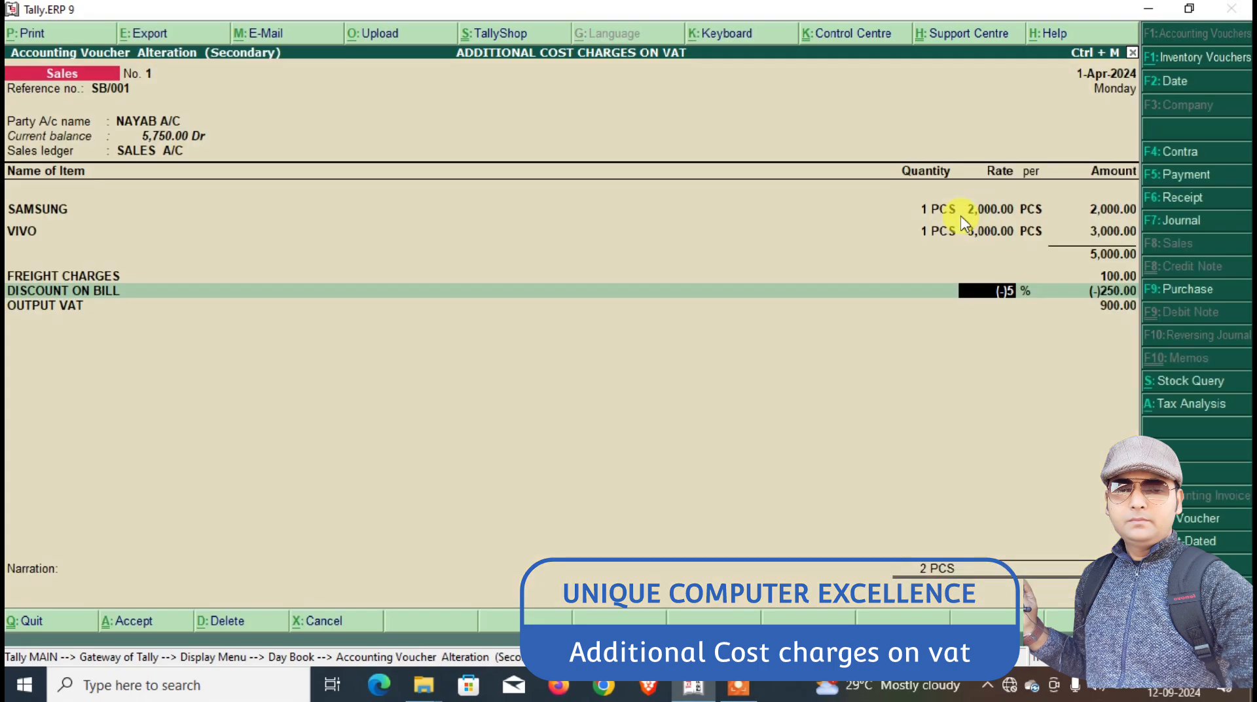
Quit the alteration of voucher SB/001 without saving and open sales voucher No. 2 from the Day Book.
key(Escape)
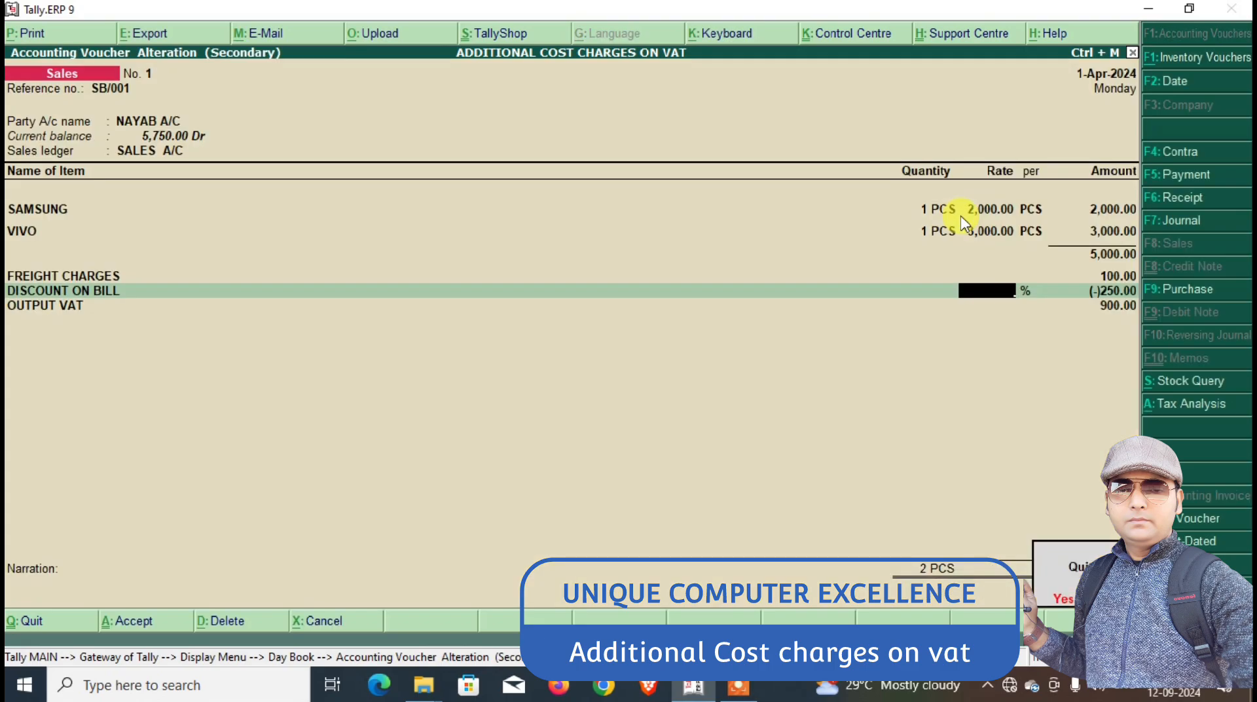
key(Return)
key(Down)
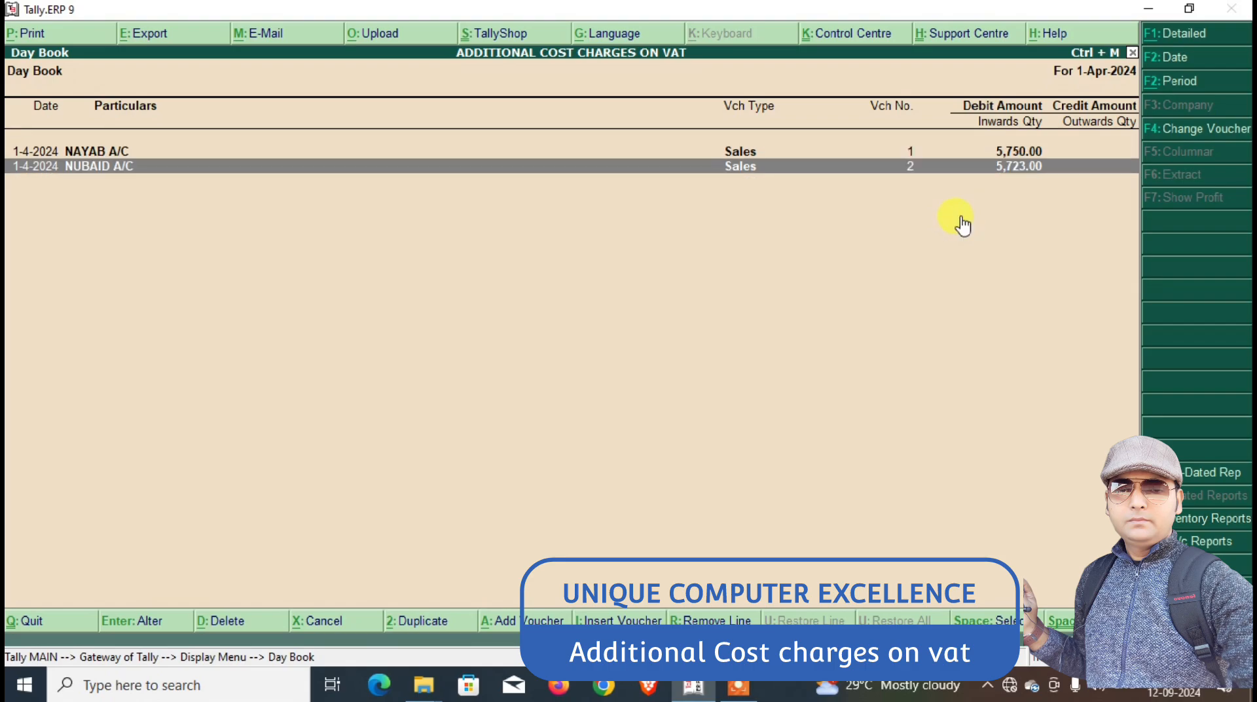
key(Return)
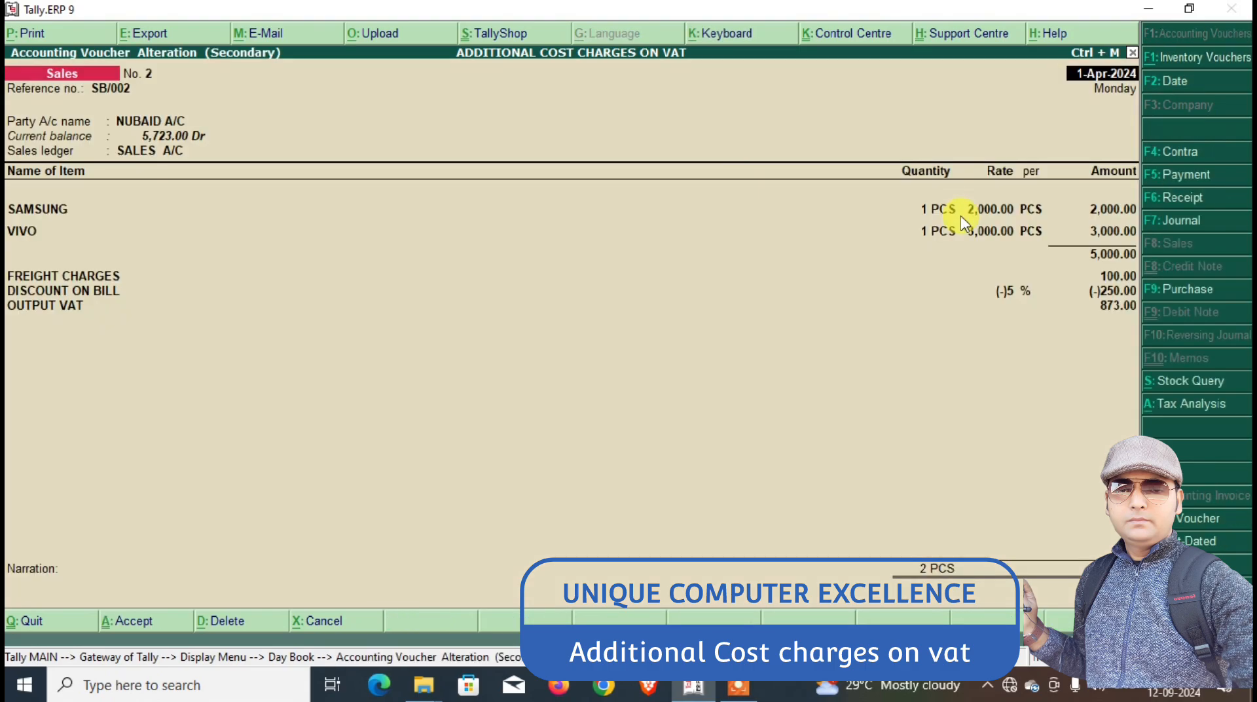
Advance through the header, party details and item lines of voucher SB/002 to the FREIGHT CHARGES line, keeping the existing entries.
key(Return)
key(Return)
key(Return)
key(Return)
key(Return)
key(Return)
key(Return)
key(Return)
key(Return)
key(Return)
key(Return)
key(Return)
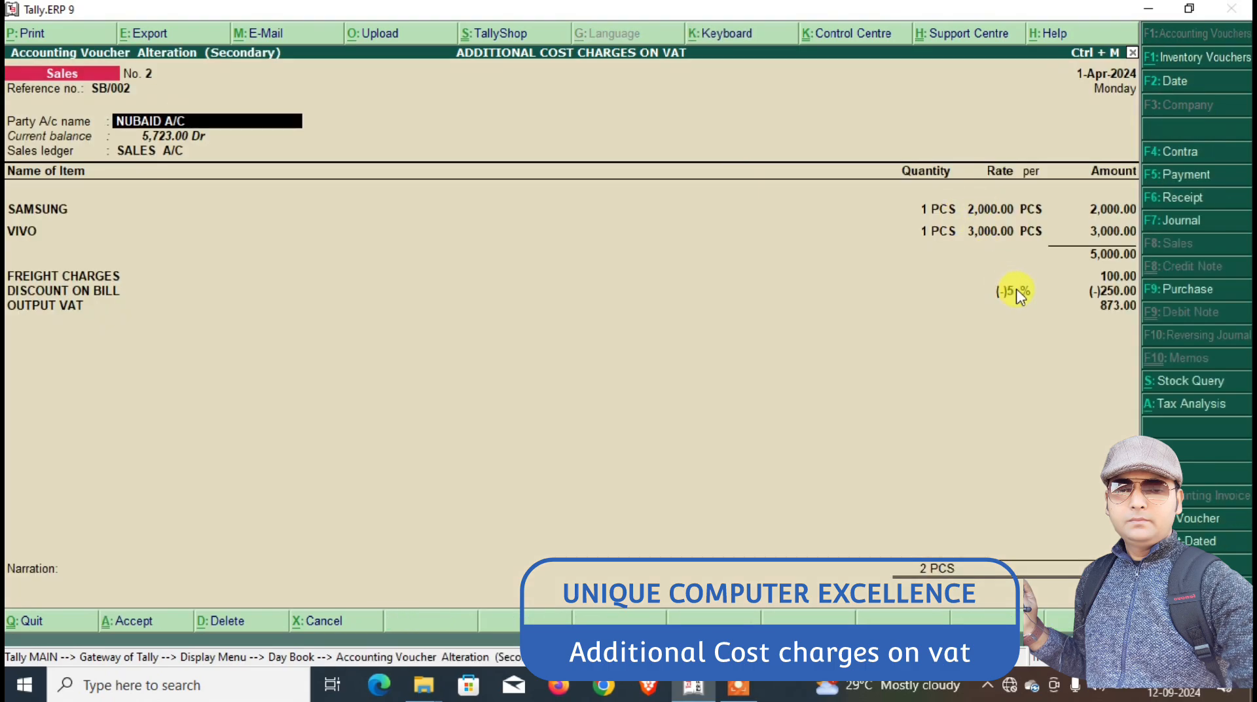
key(Return)
key(Return)
key(Return)
key(Return)
key(Return)
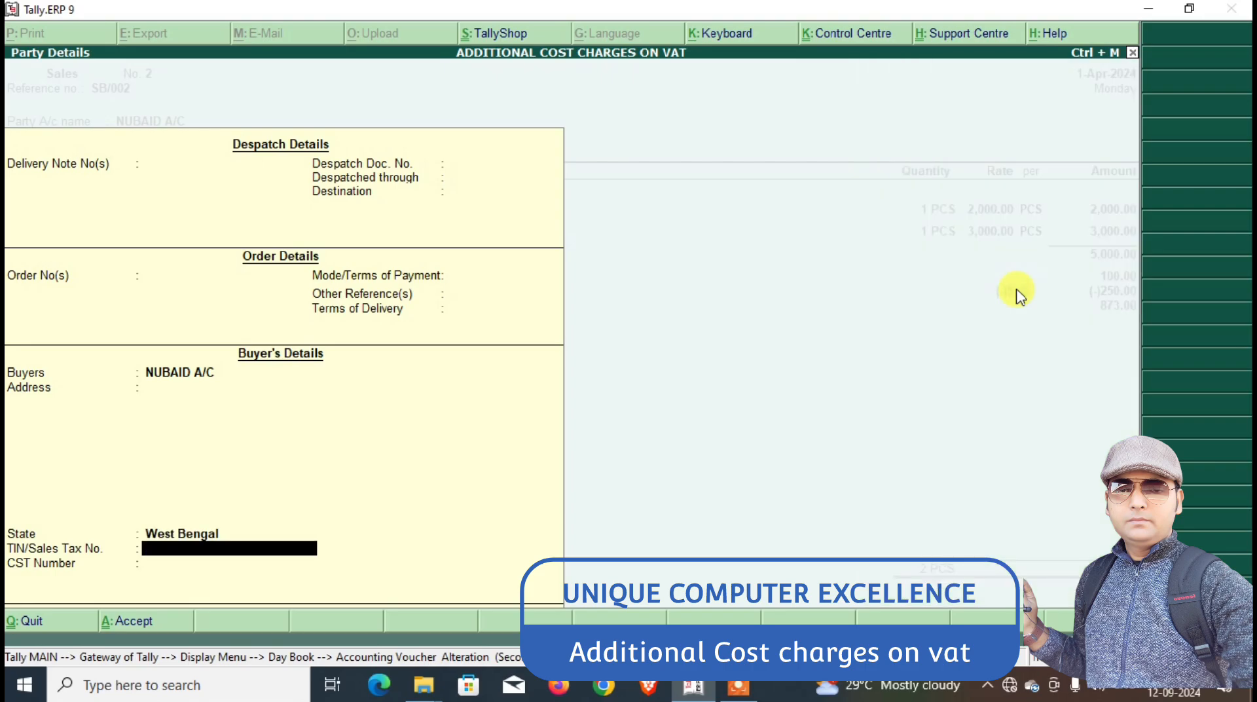
key(Return)
key(Return)
key(Return)
key(Return)
key(Return)
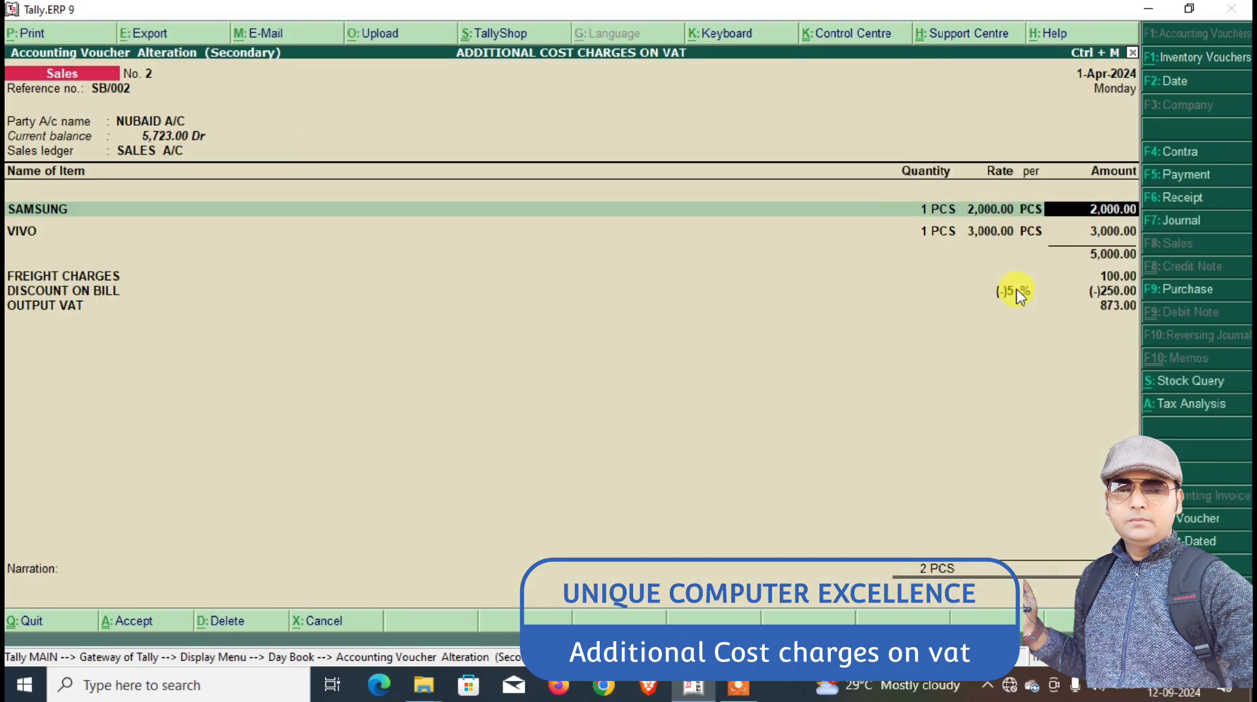
key(Return)
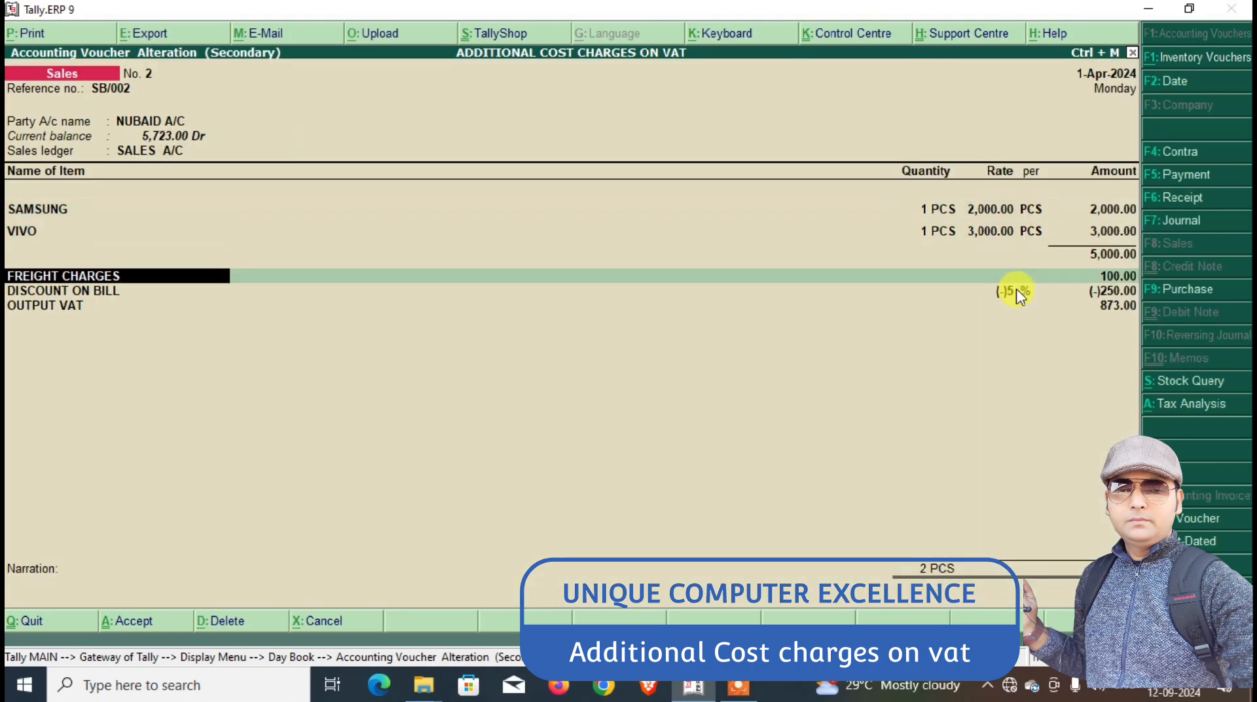
Include the FREIGHT CHARGES ledger in the VAT assessable value calculation with the Based on Value method, and save the ledger.
key(ctrl+Return)
key(Return)
key(Return)
key(Return)
key(Return)
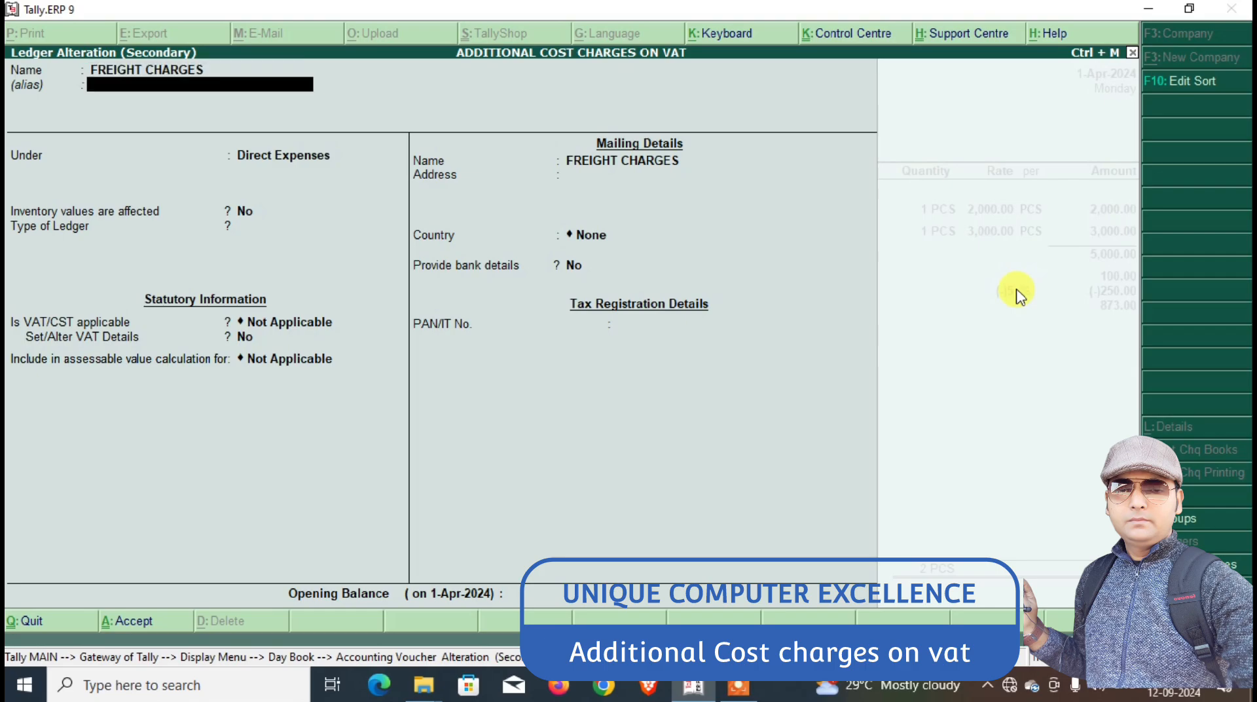
key(Down)
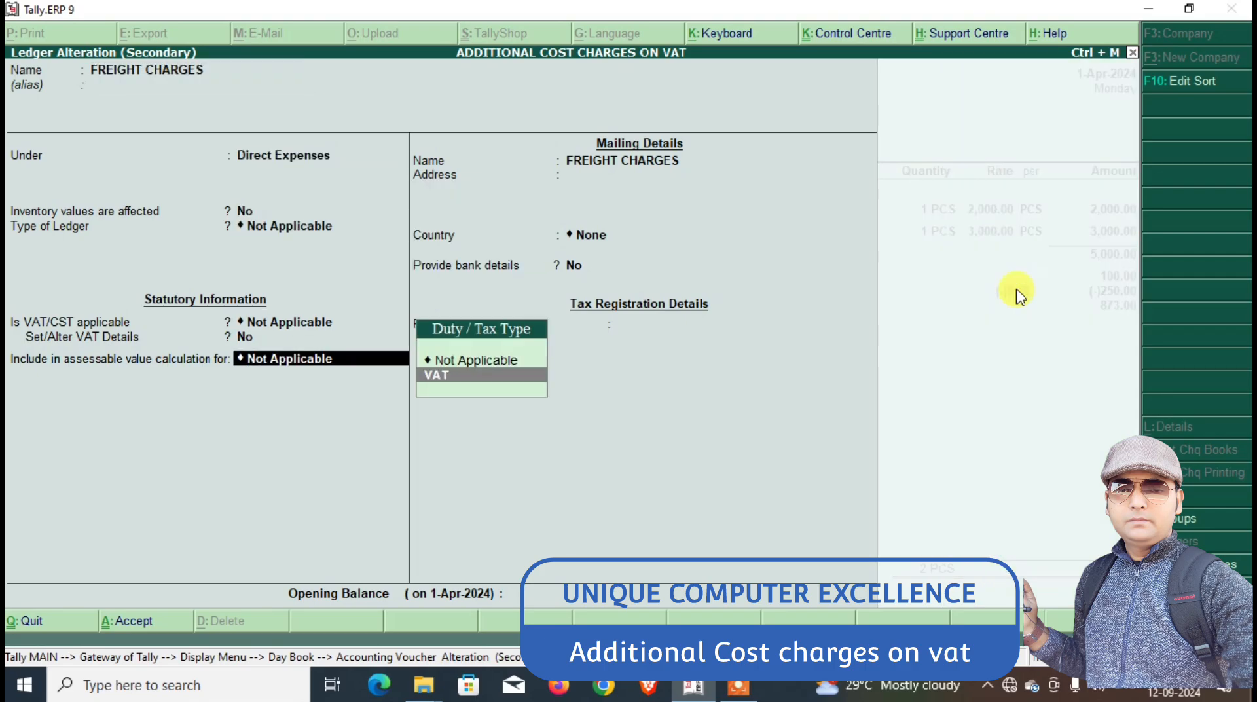
key(Return)
key(Down)
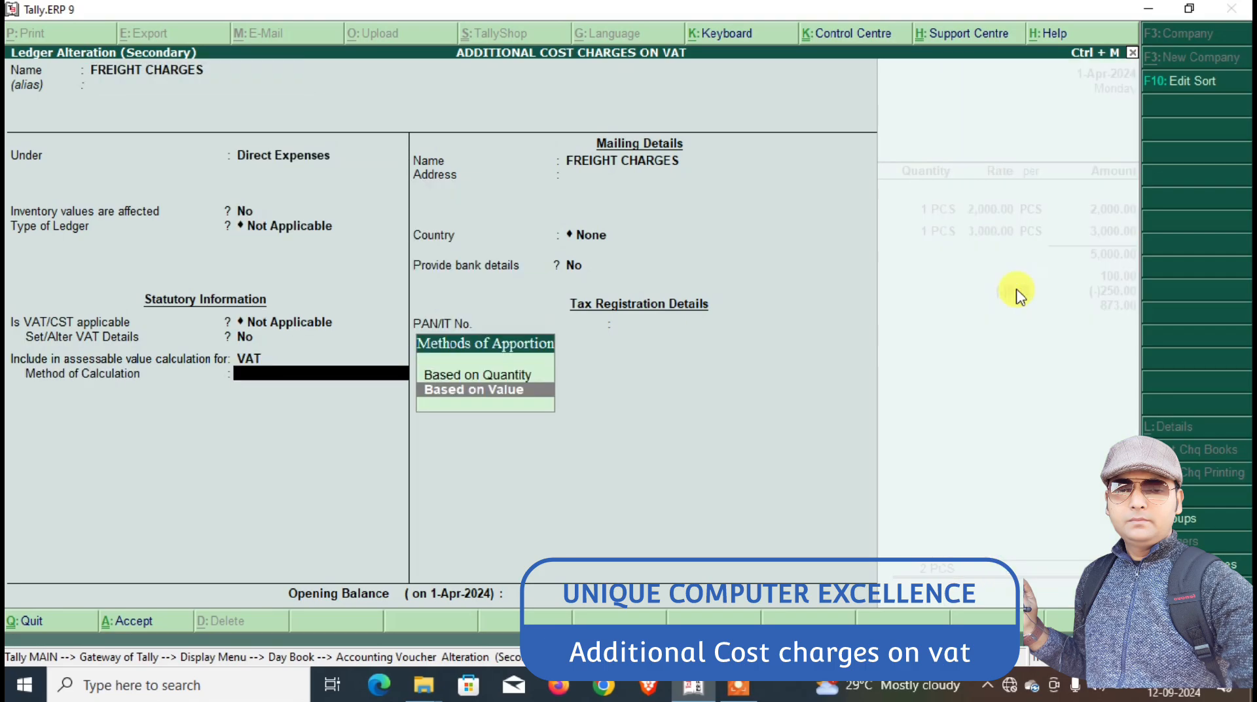
key(Return)
key(ctrl+a)
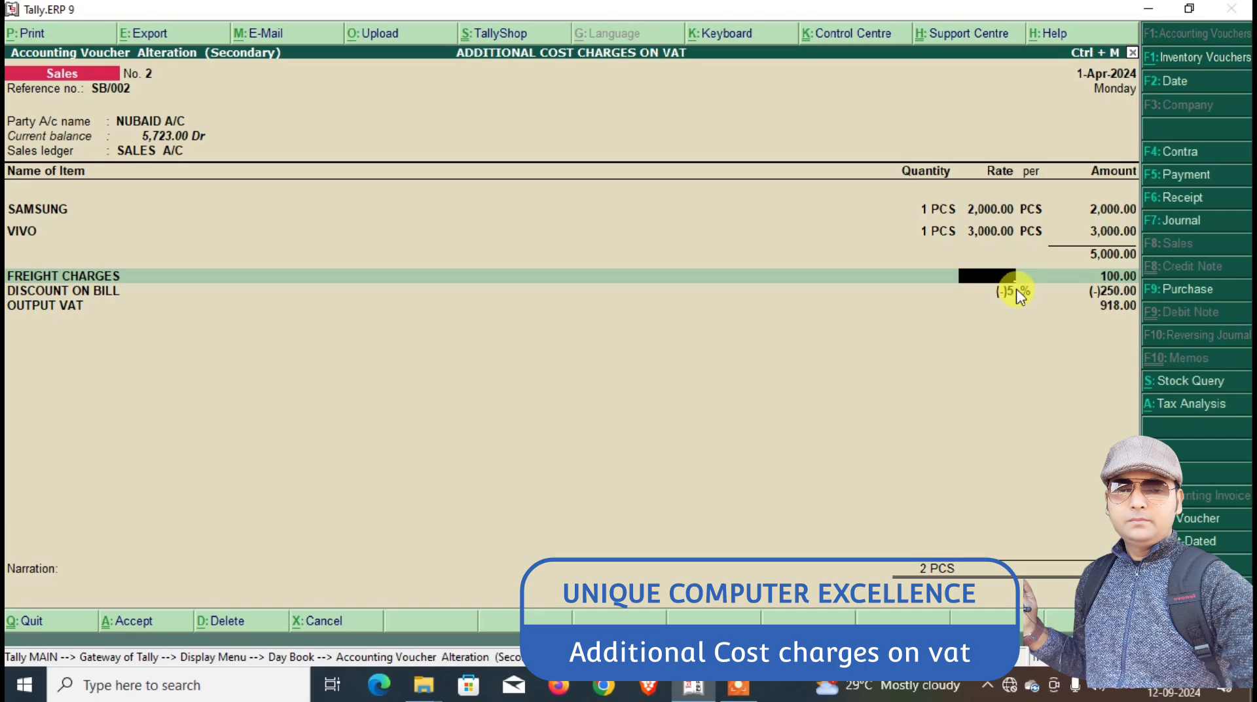
Include the DISCOUNT ON BILL ledger in the VAT assessable value calculation with the Based on Value method, and save the ledger.
key(Return)
key(Return)
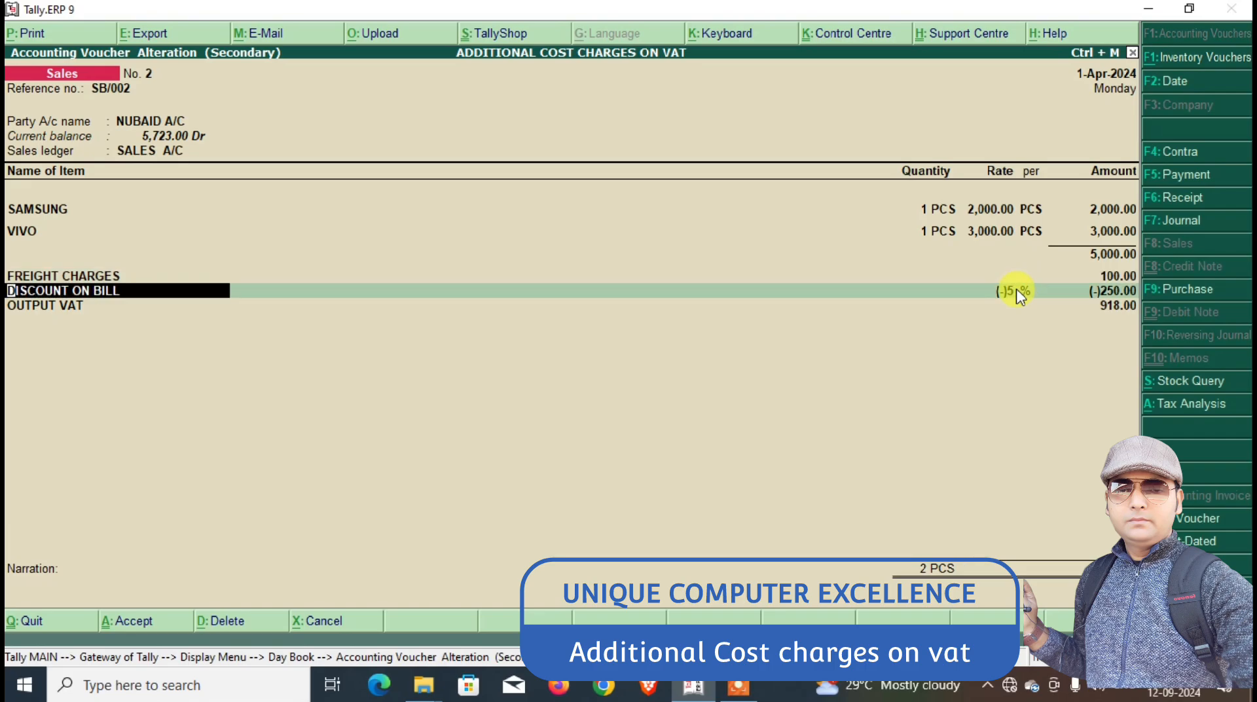
key(ctrl+Return)
key(Return)
key(Return)
key(Return)
key(Return)
key(Return)
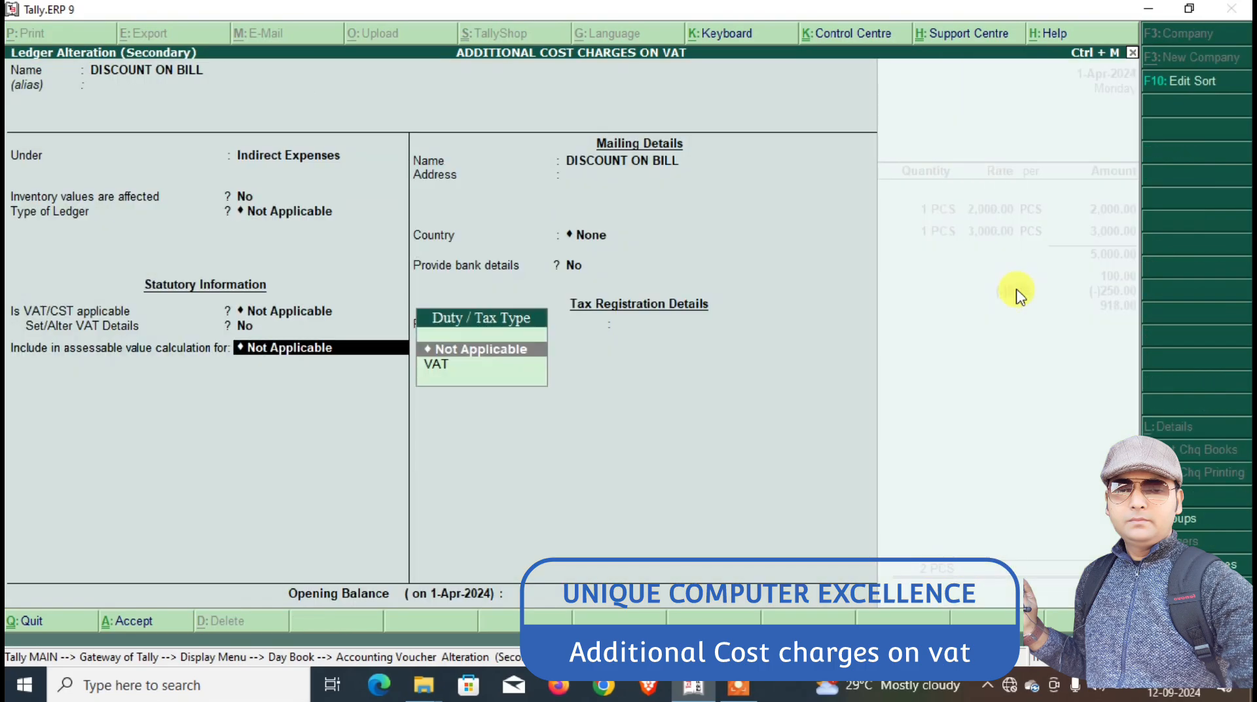
key(Down)
key(Return)
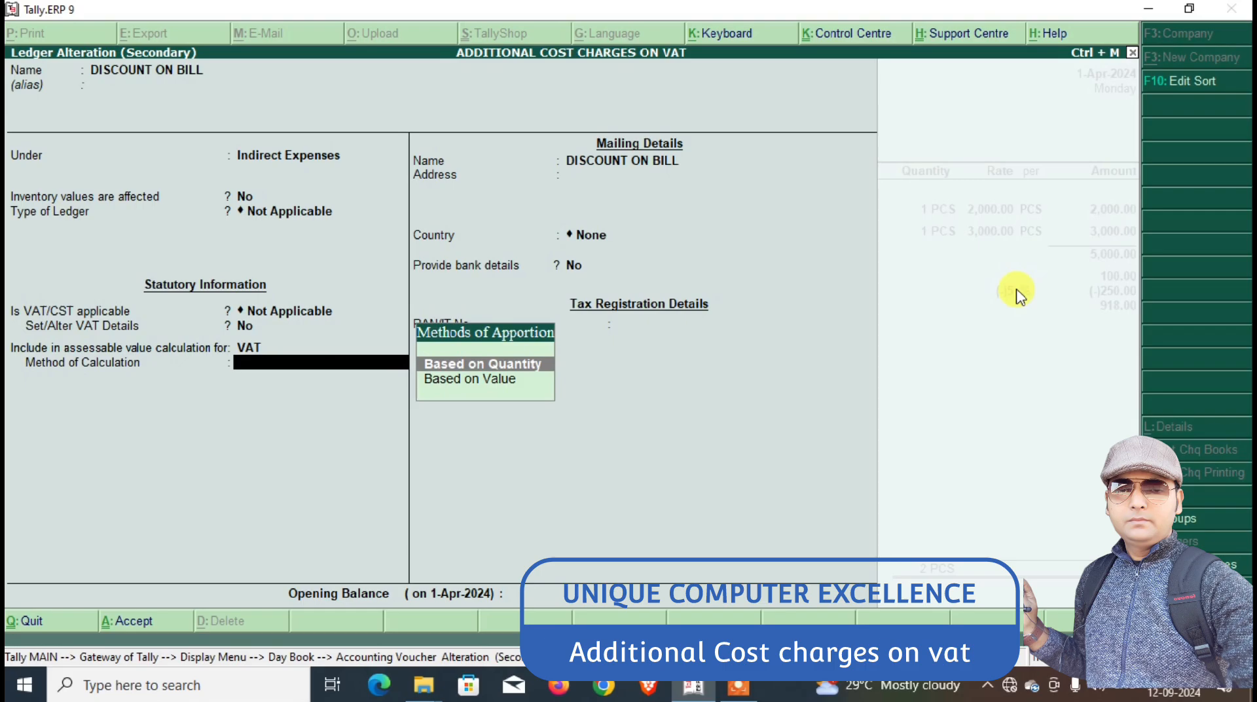
key(Down)
key(Return)
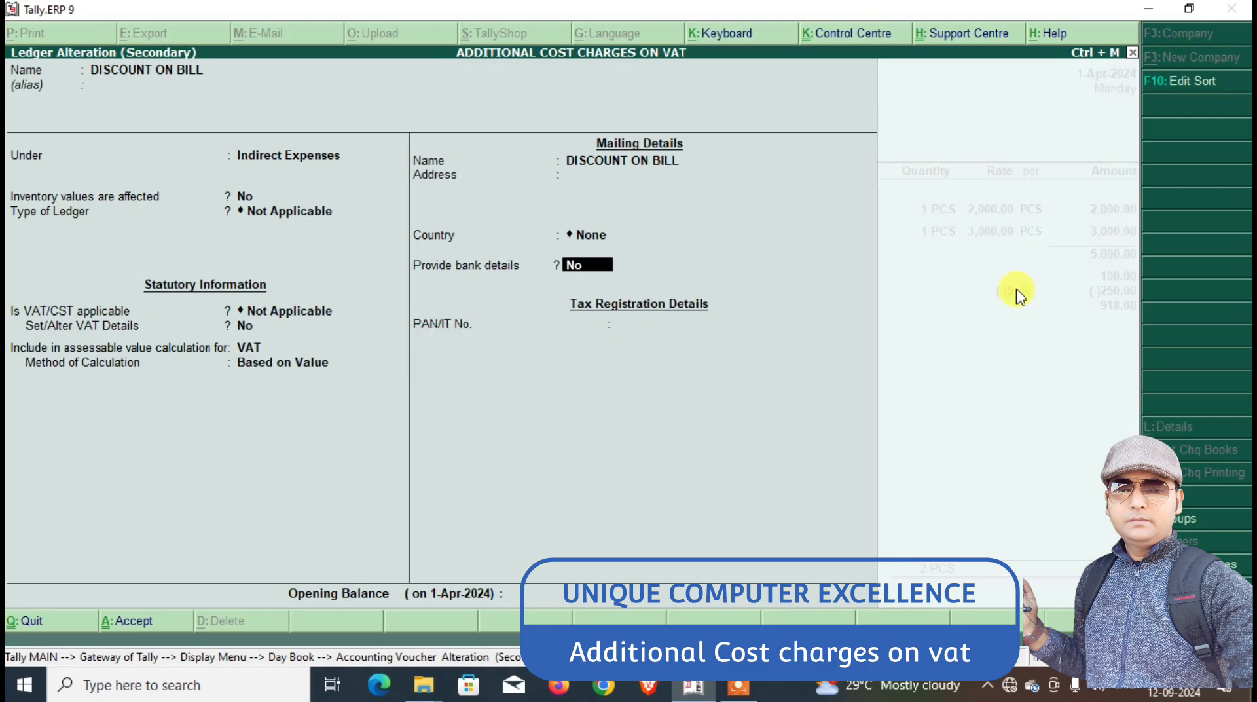
key(ctrl+a)
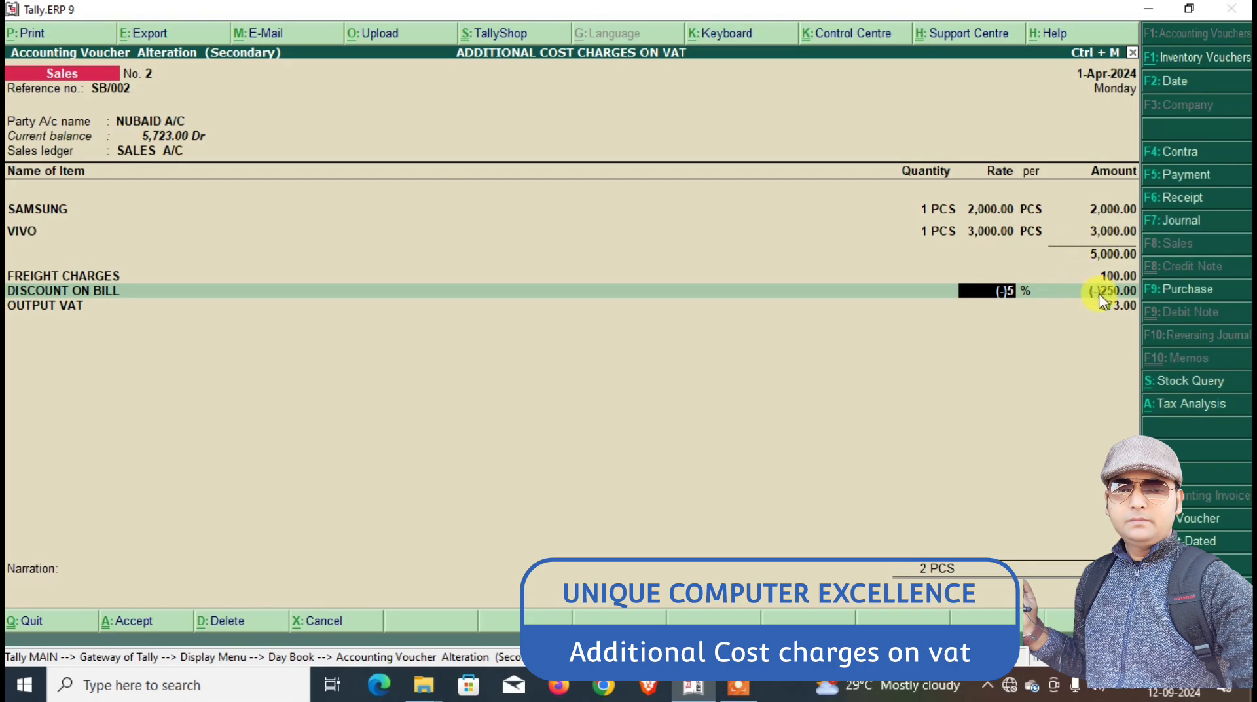
Launch Excel with a blank workbook and reposition its window below the voucher's amounts in Tally.
click(196, 686)
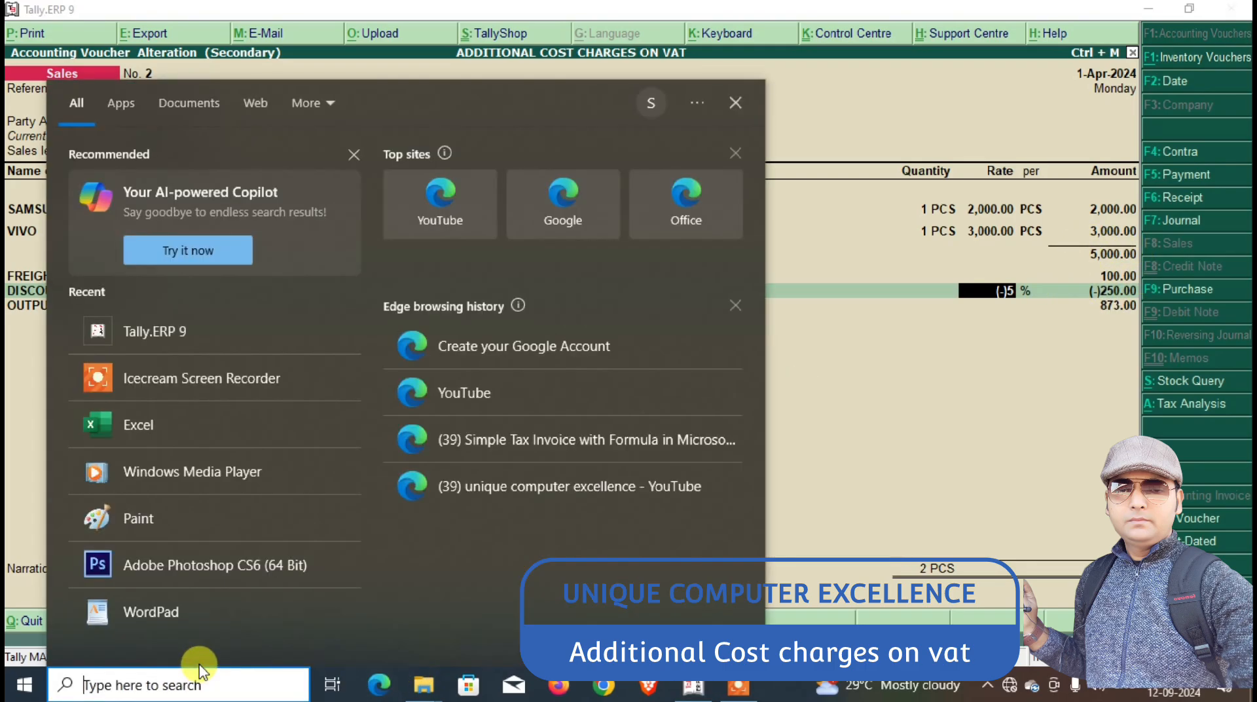
text(ExCE)
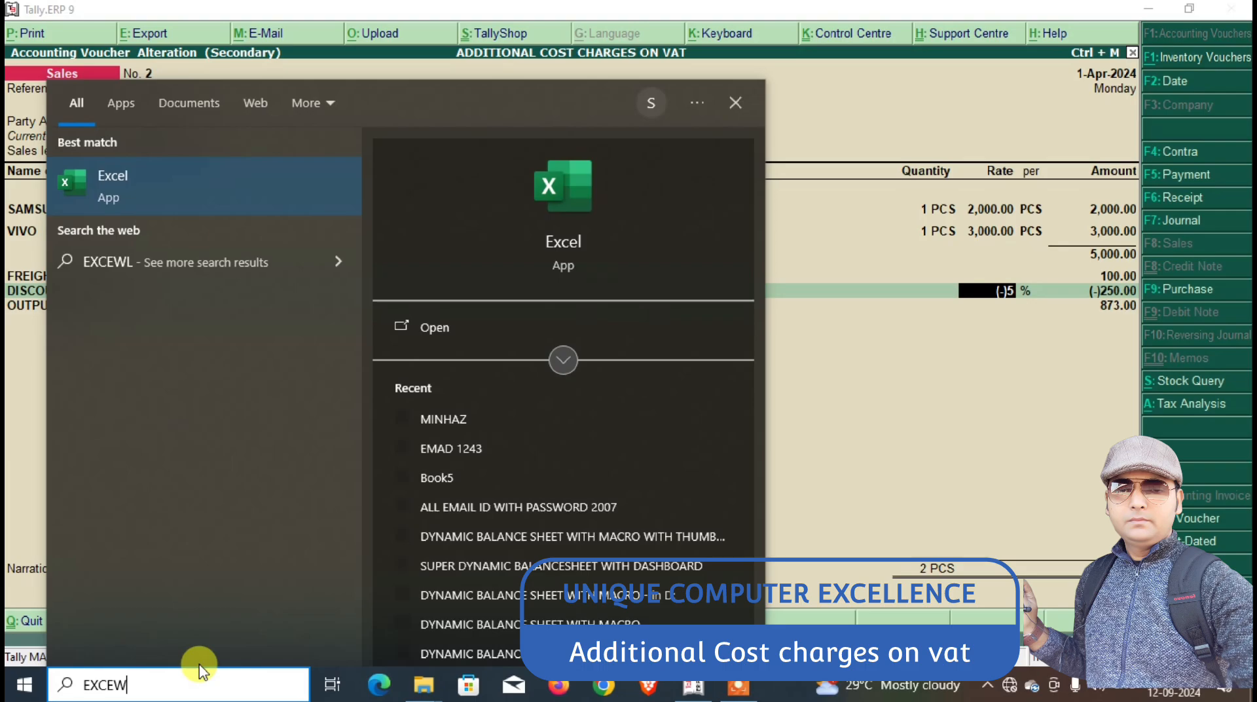
click(126, 198)
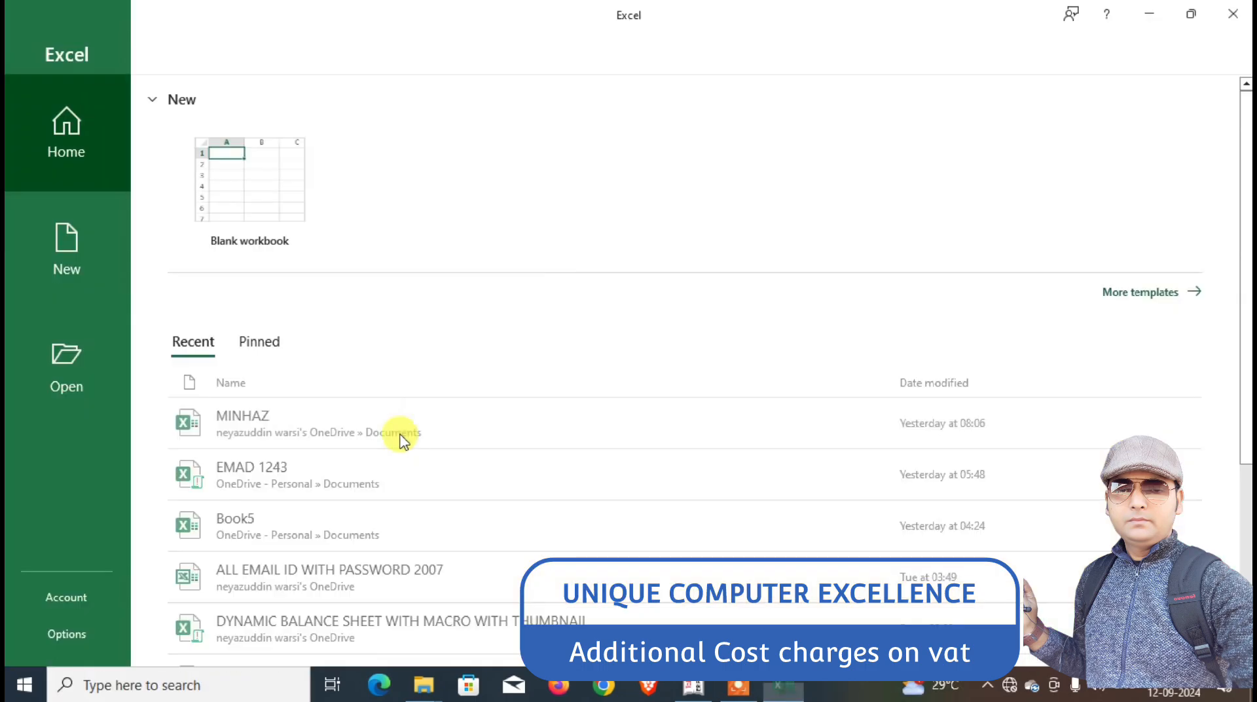
click(259, 189)
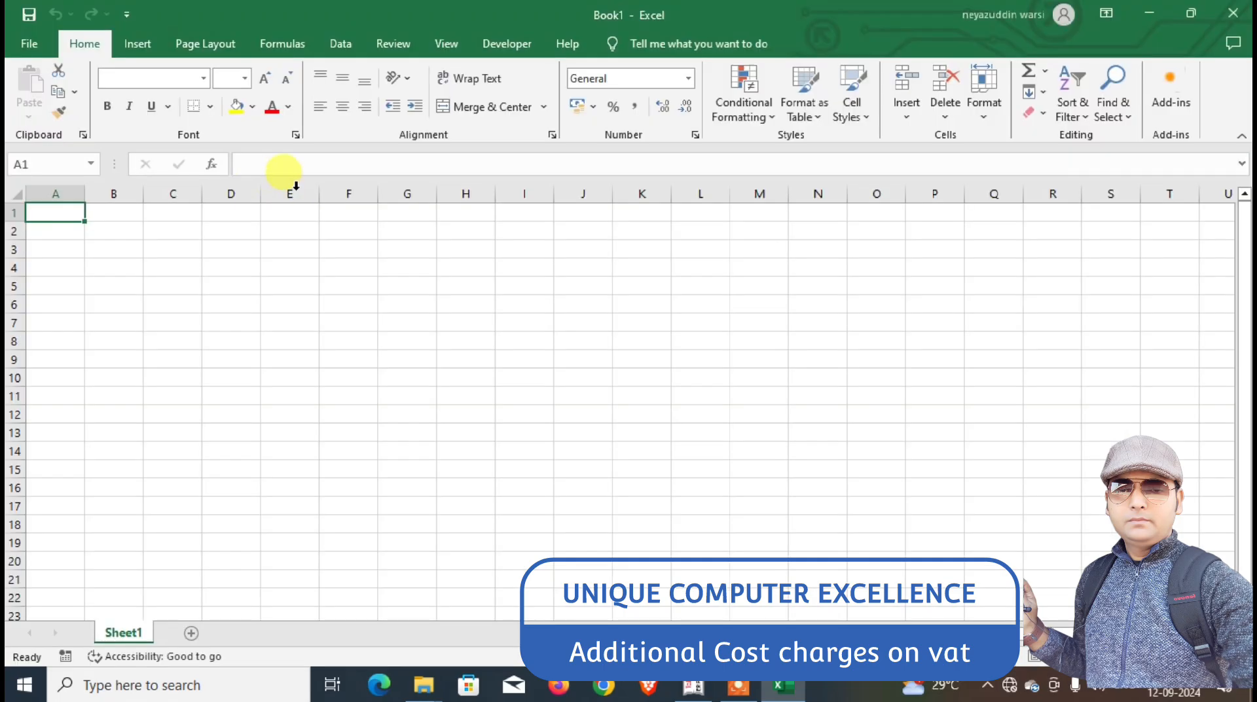
drag(542, 20, 587, 348)
Enlarge the worksheet view and enter the item total 5000 in cell B2.
click(323, 578)
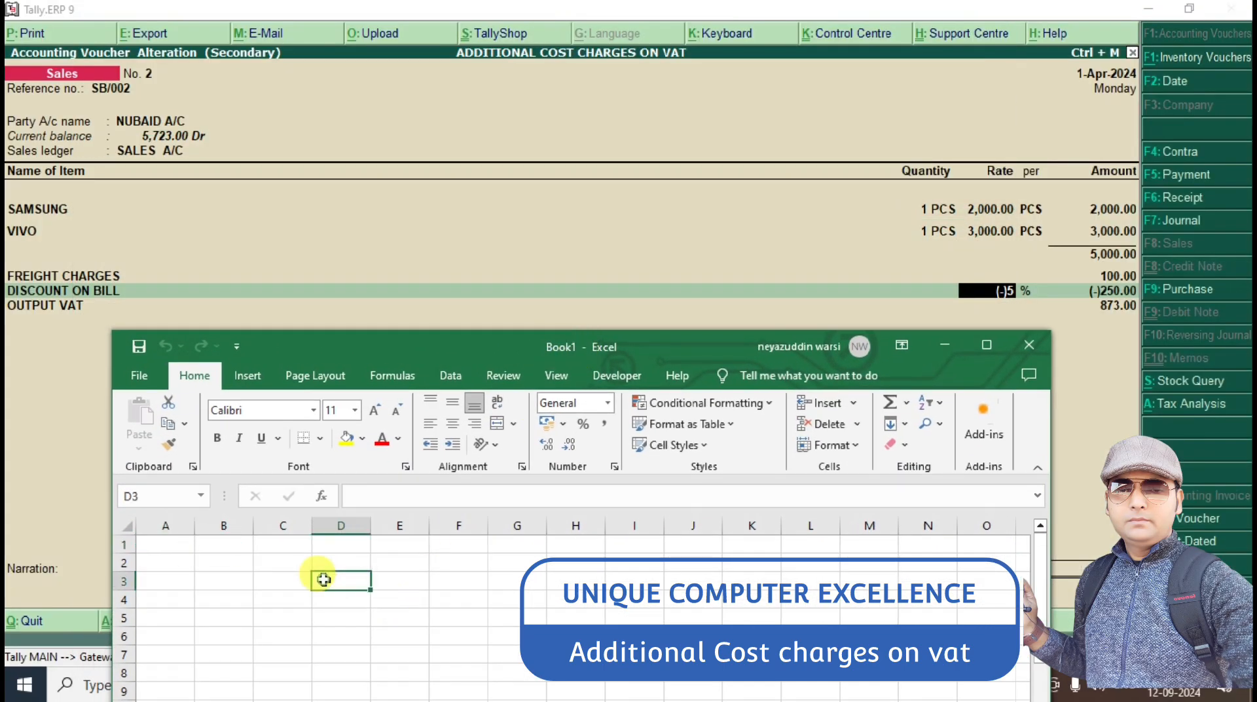
click(269, 563)
scroll(279, 580, up, 5)
click(325, 595)
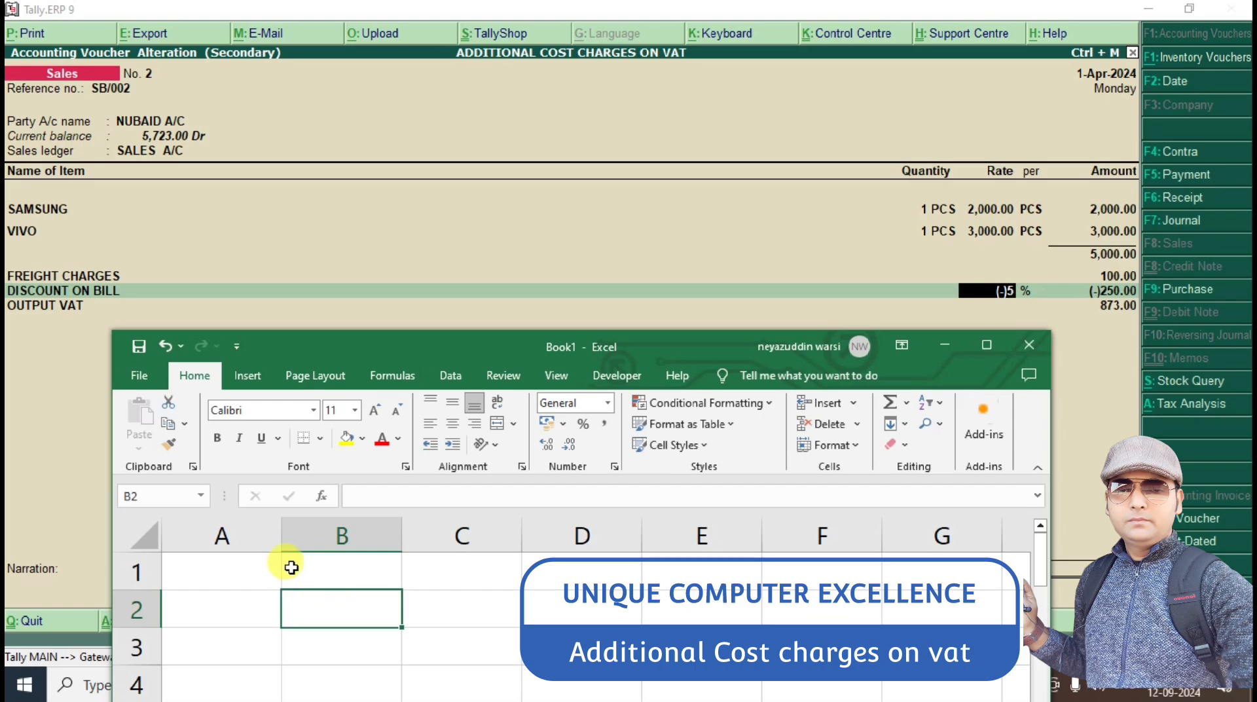
text(5000)
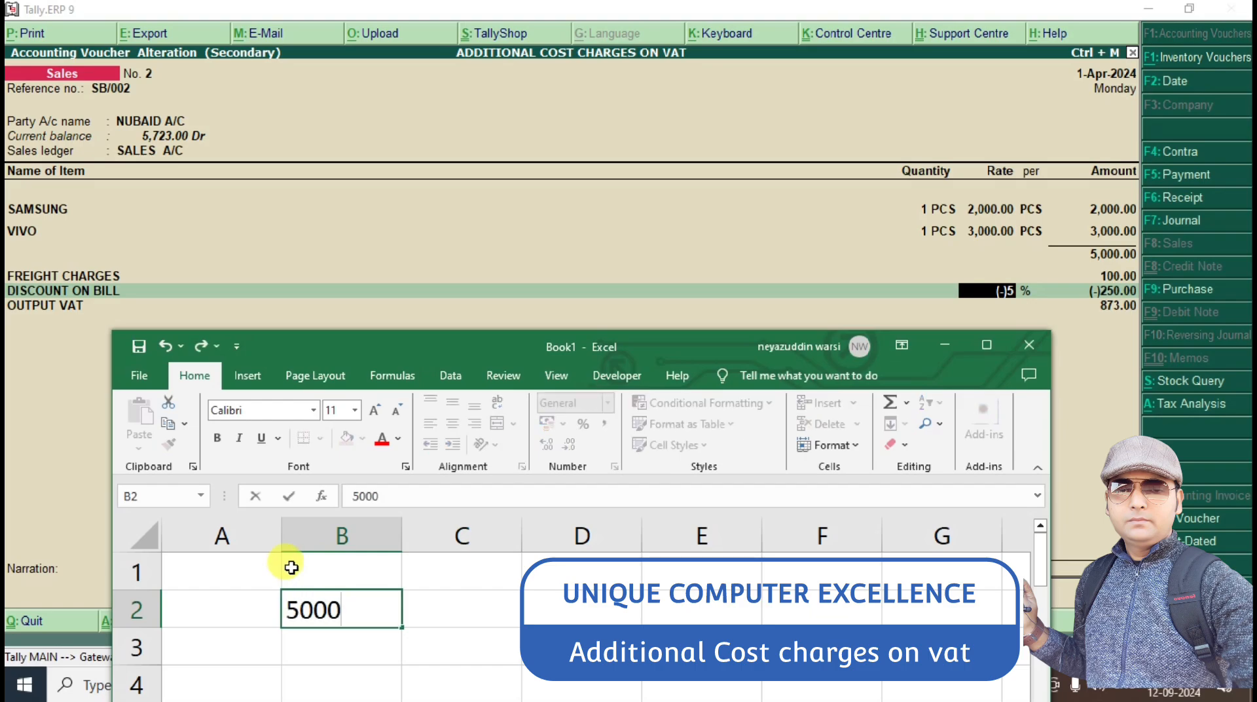
key(Return)
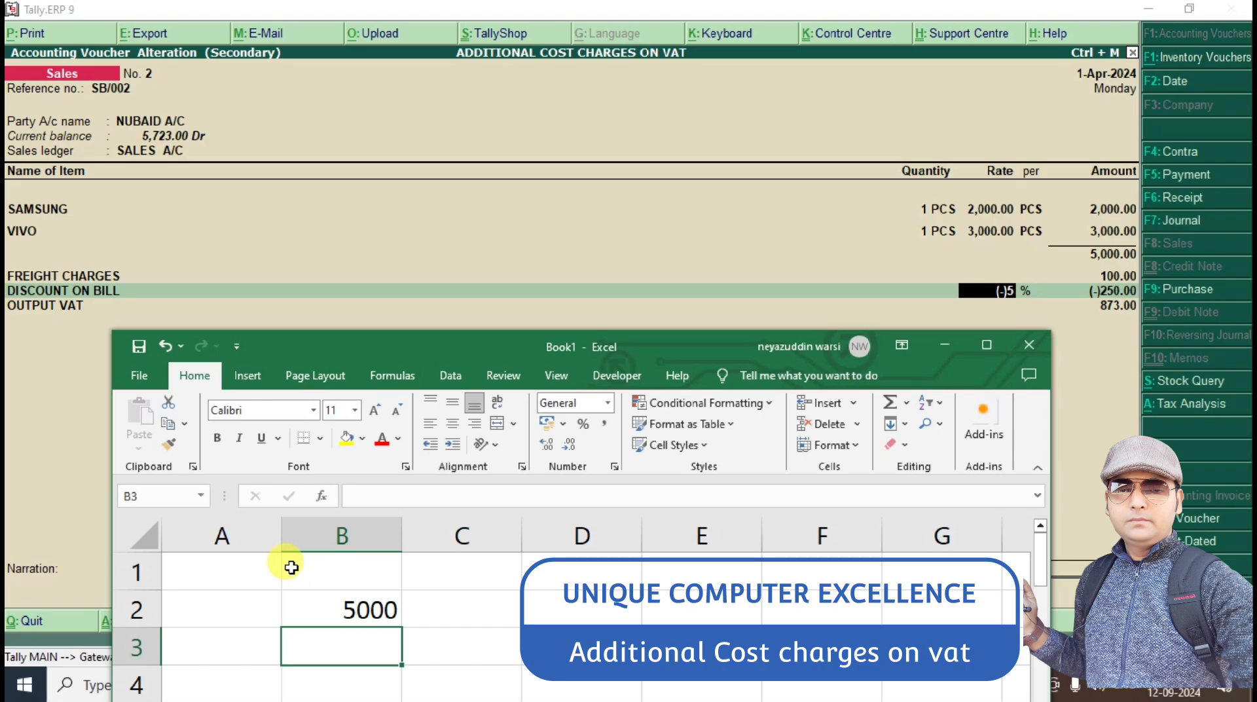
Enter the freight amount 100 in cell B3 and add it to the item total in B4 with =B2+B3.
text(100)
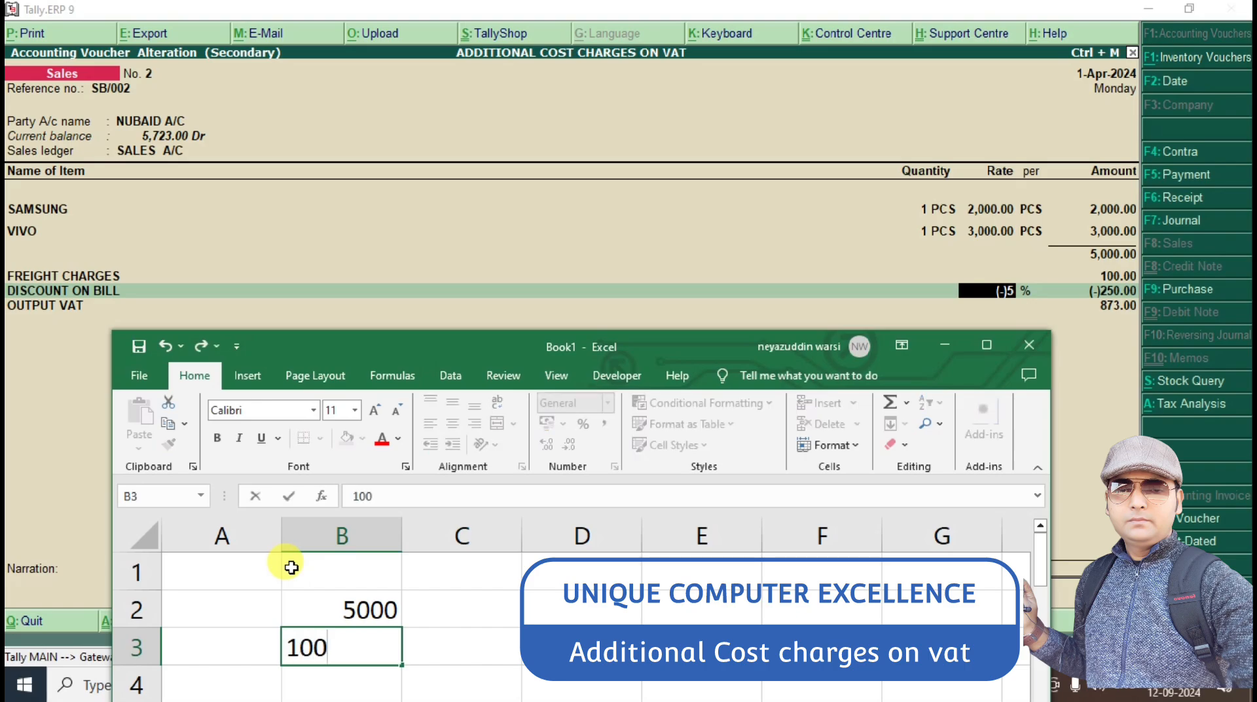
key(Return)
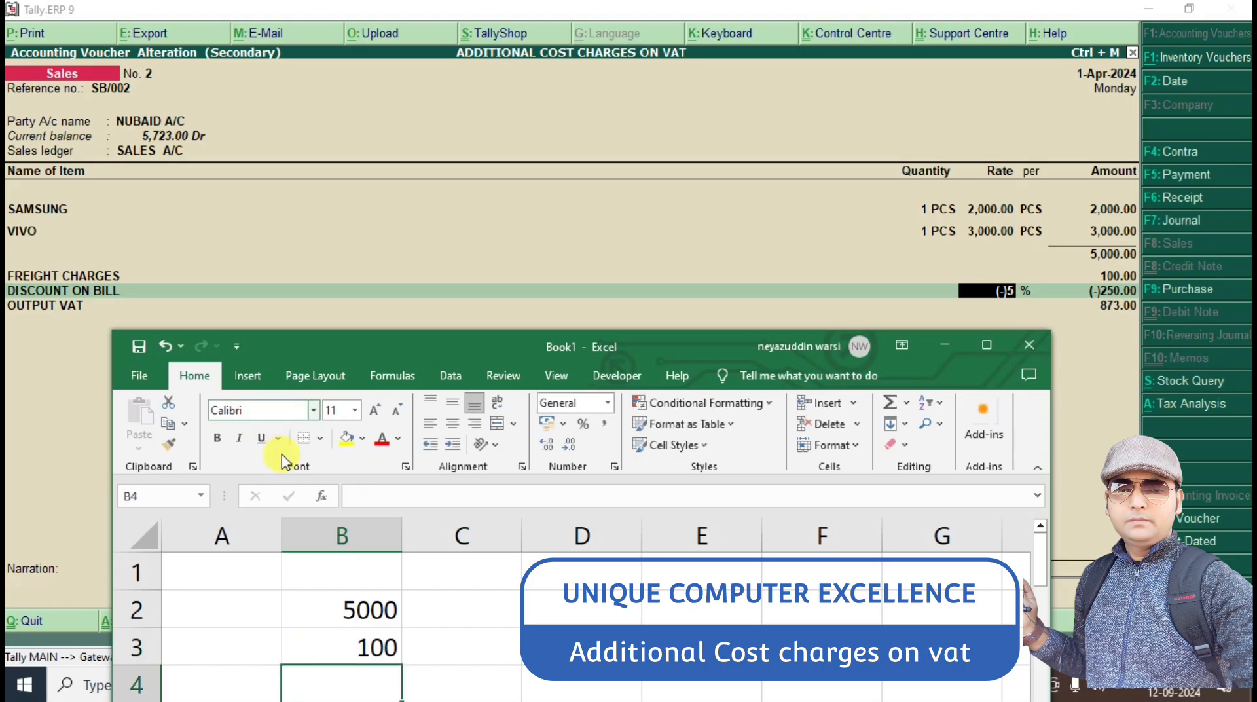
click(247, 375)
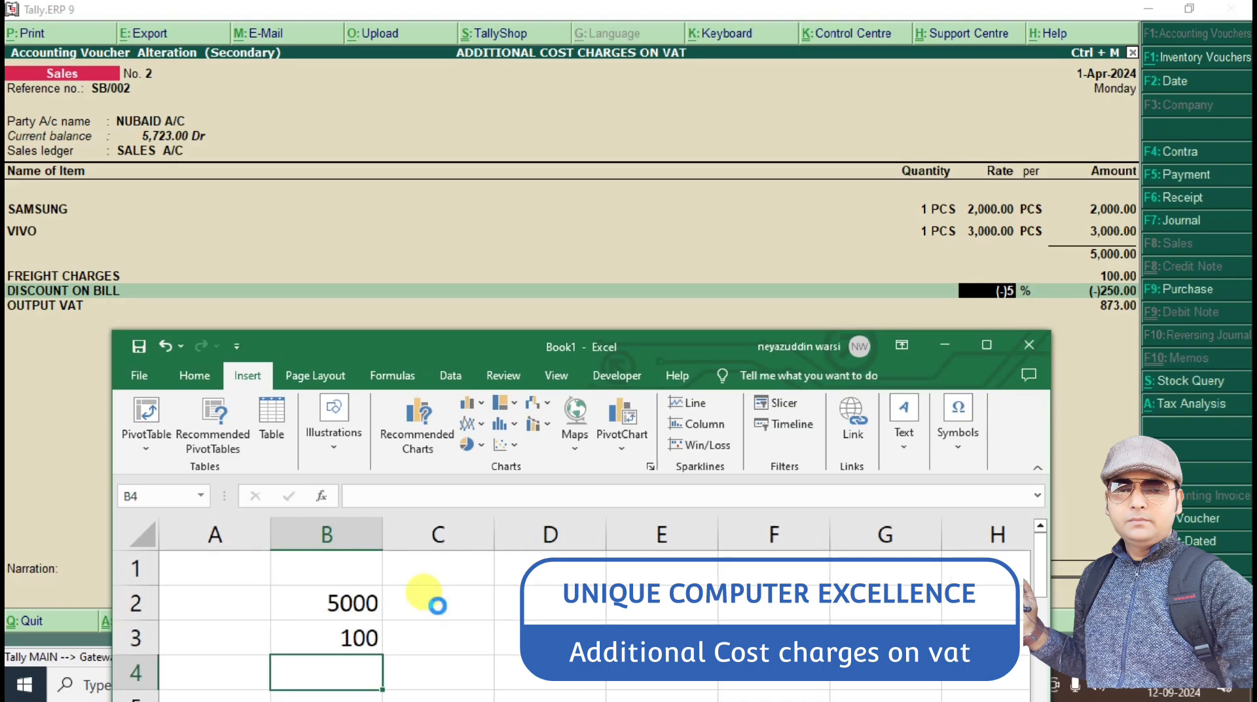
scroll(438, 605, down, 1)
text(=)
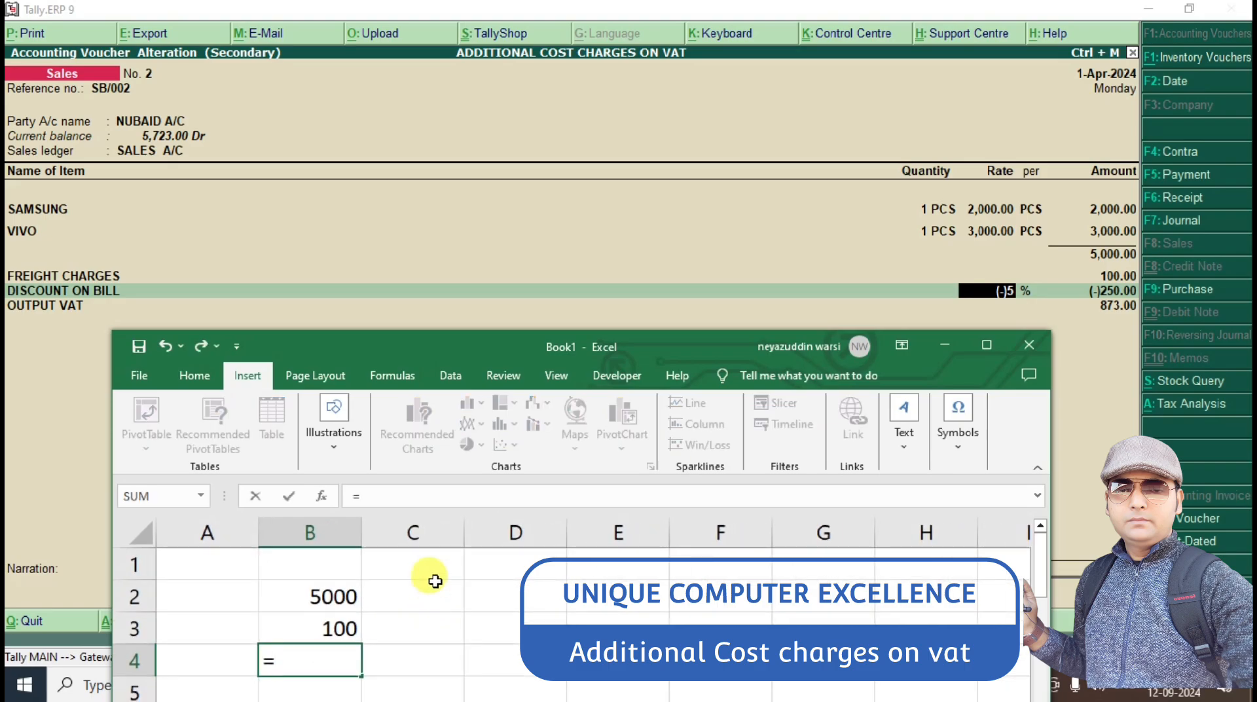
key(Up)
key(Up)
text(+)
key(Up)
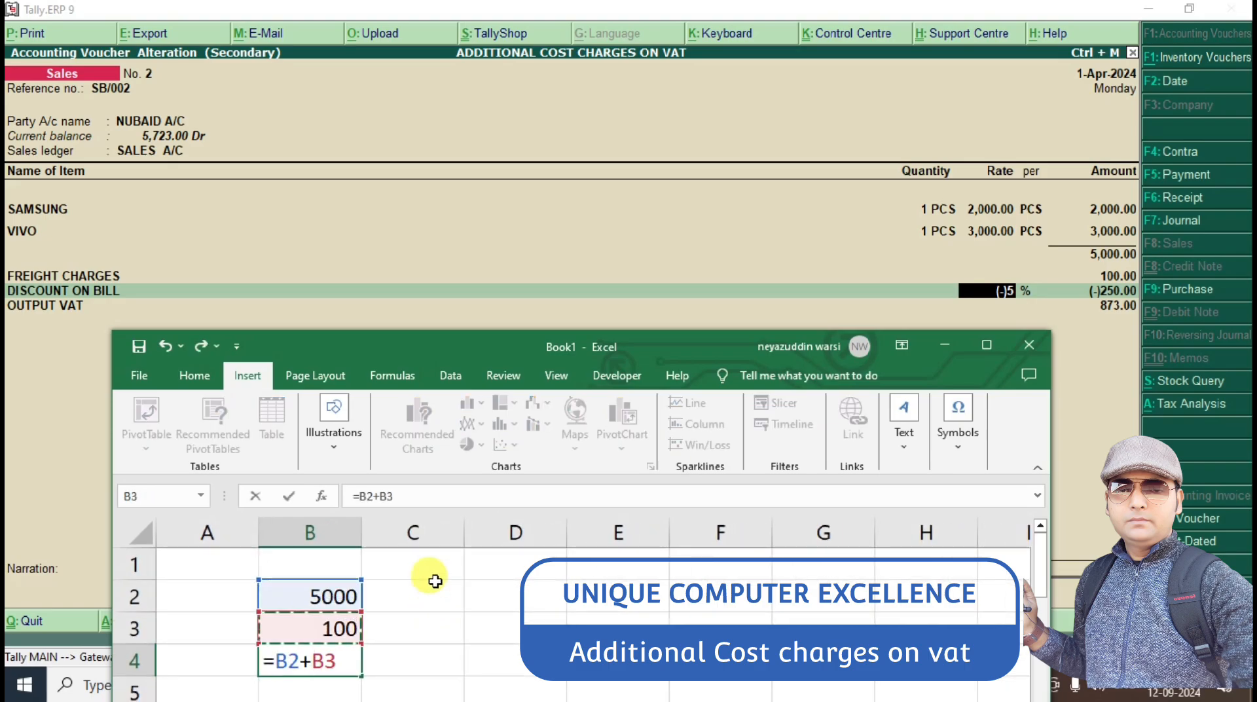
key(Return)
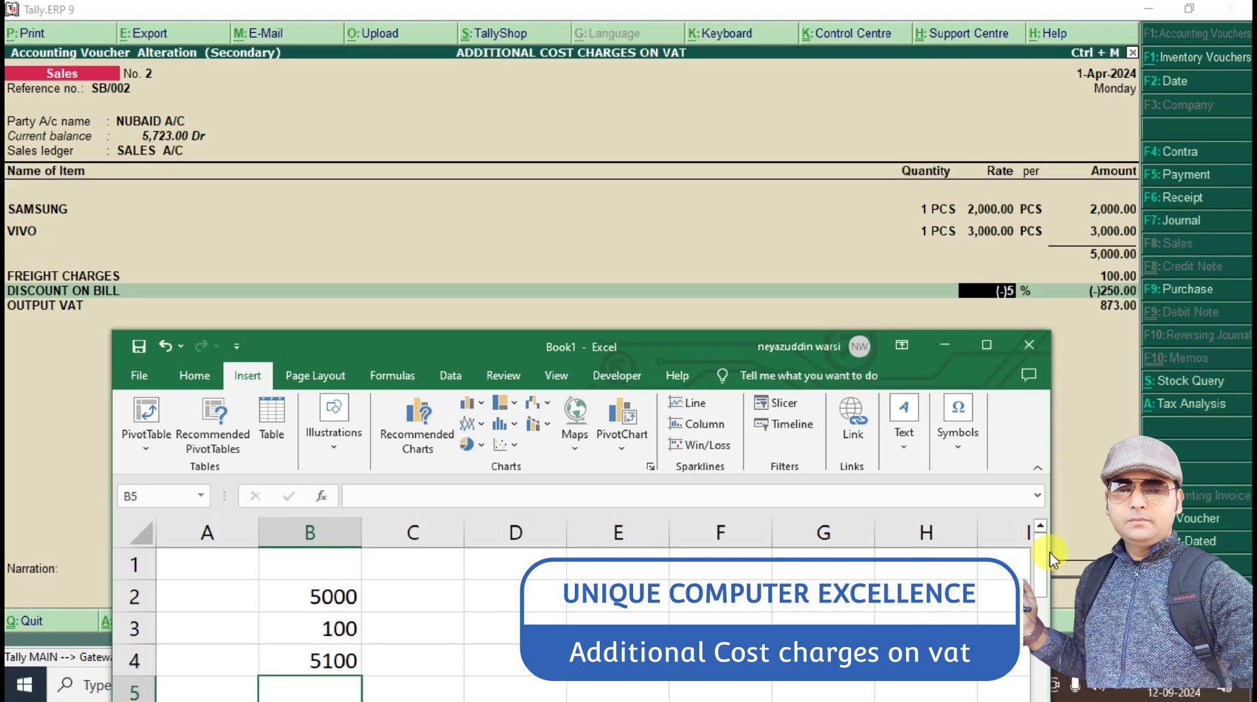
Move the Excel window higher, enter the discount 250 in cell B5 and subtract it in B6 with =B4-B5.
drag(669, 337, 652, 233)
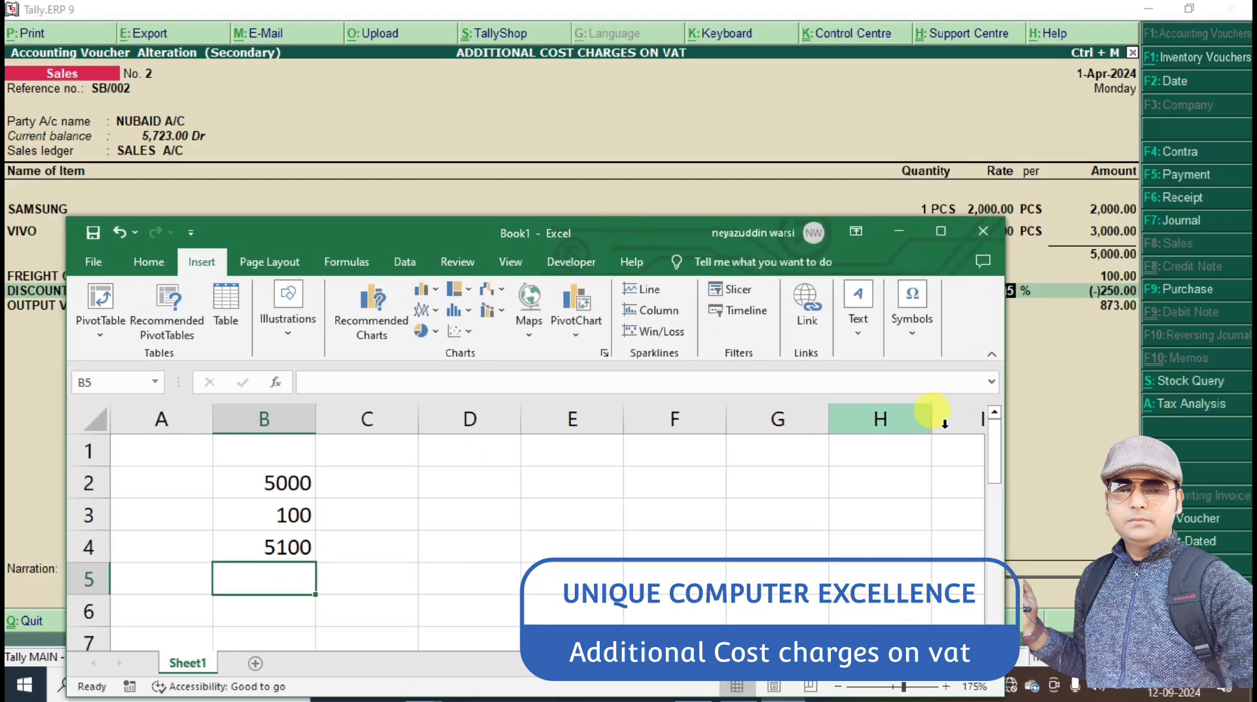
drag(1001, 447, 996, 474)
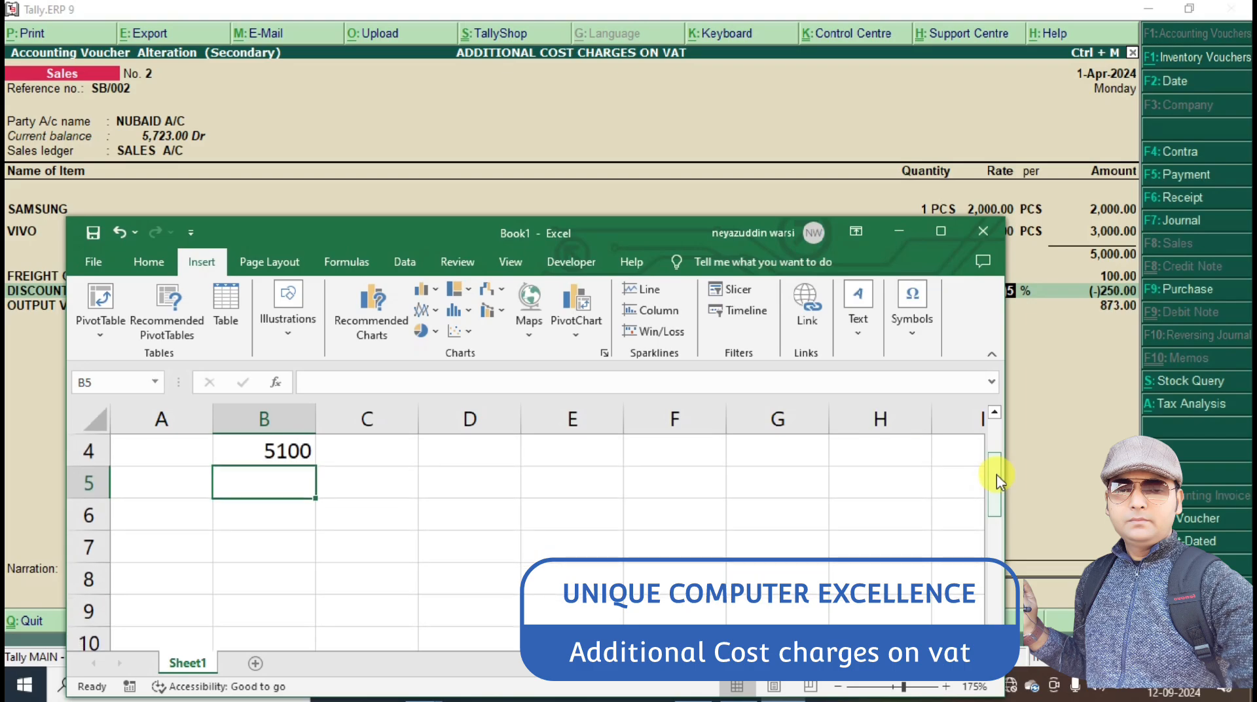
text(250)
key(Return)
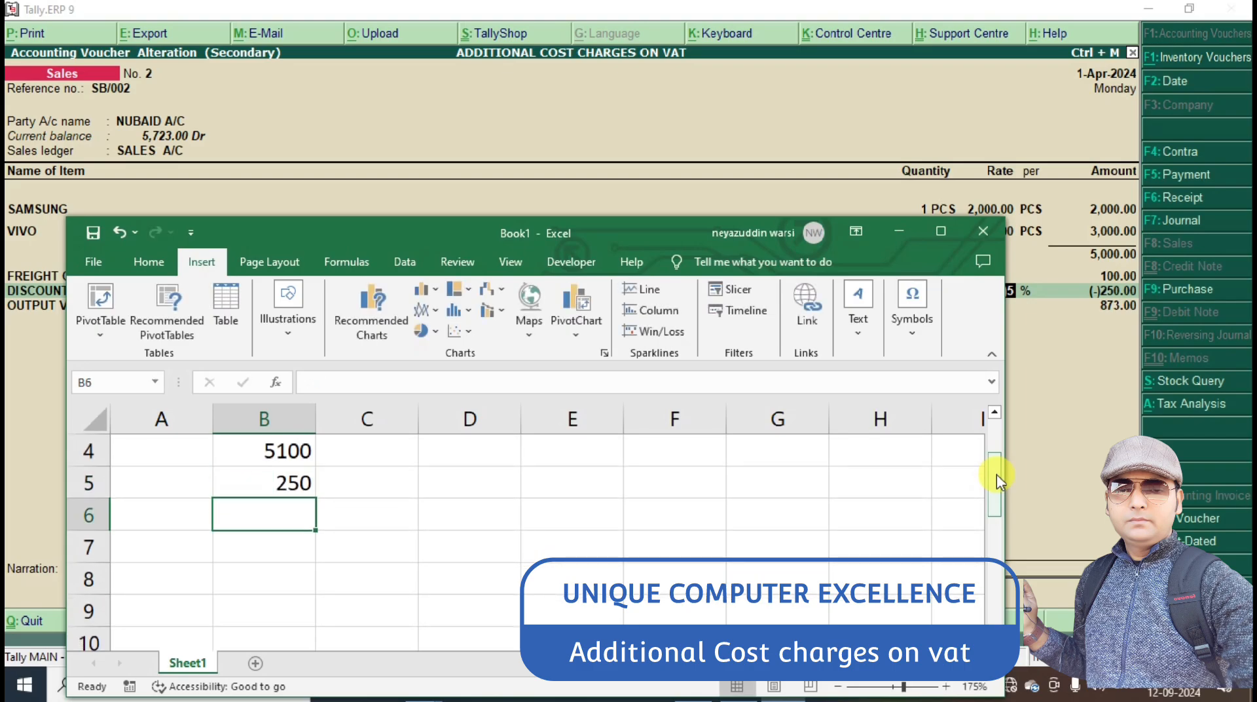
text(=)
key(Up)
key(Up)
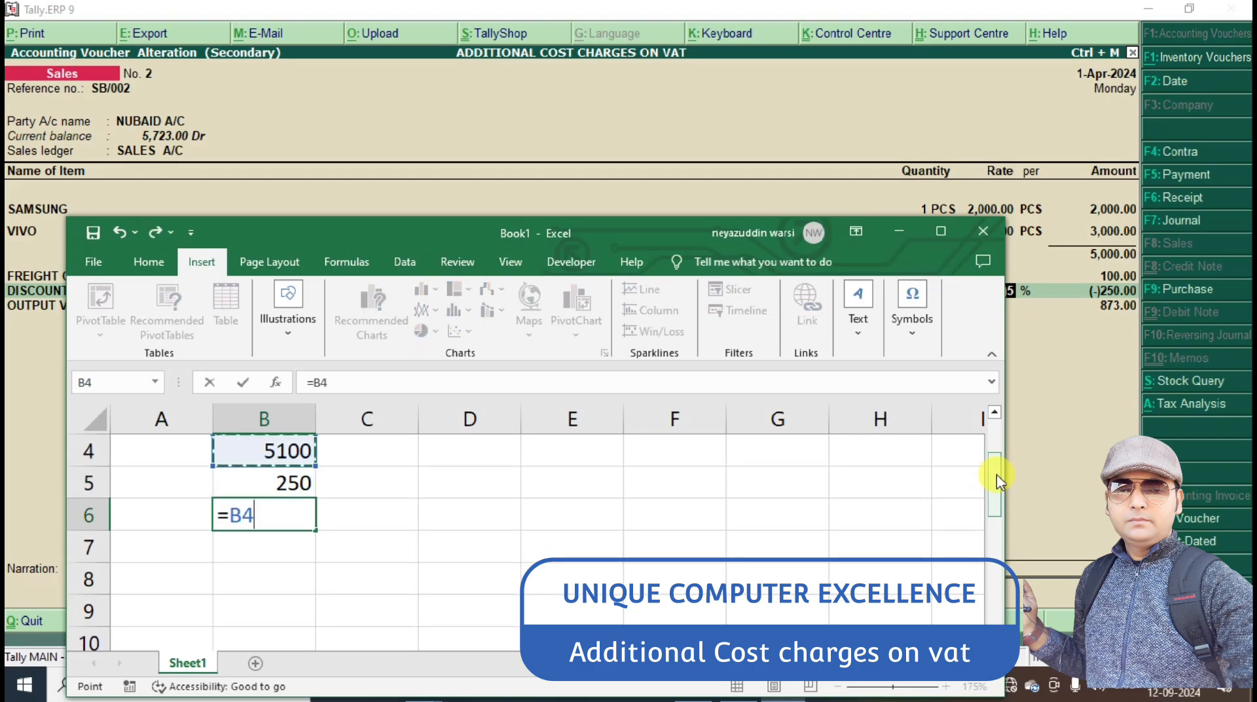
text(-)
key(Up)
key(Return)
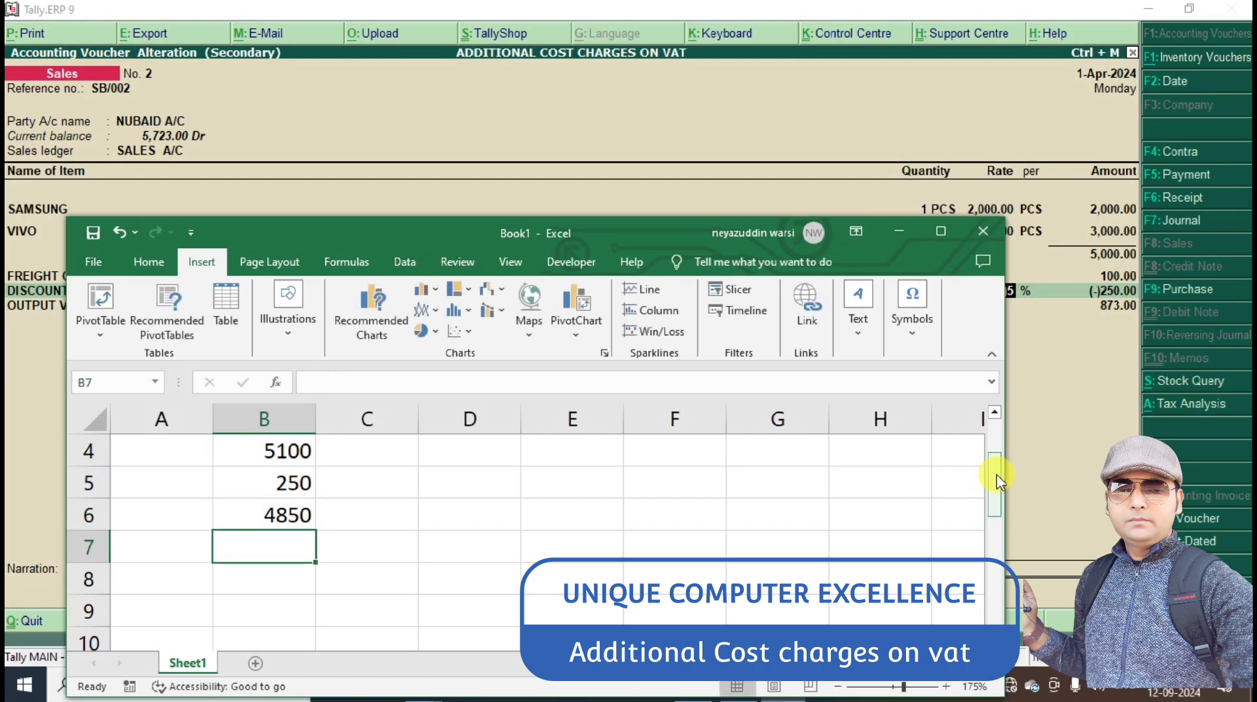
Calculate 18% VAT on the net amount in cell B7 with =B6*18%, and select the result to check it.
text(=)
key(Up)
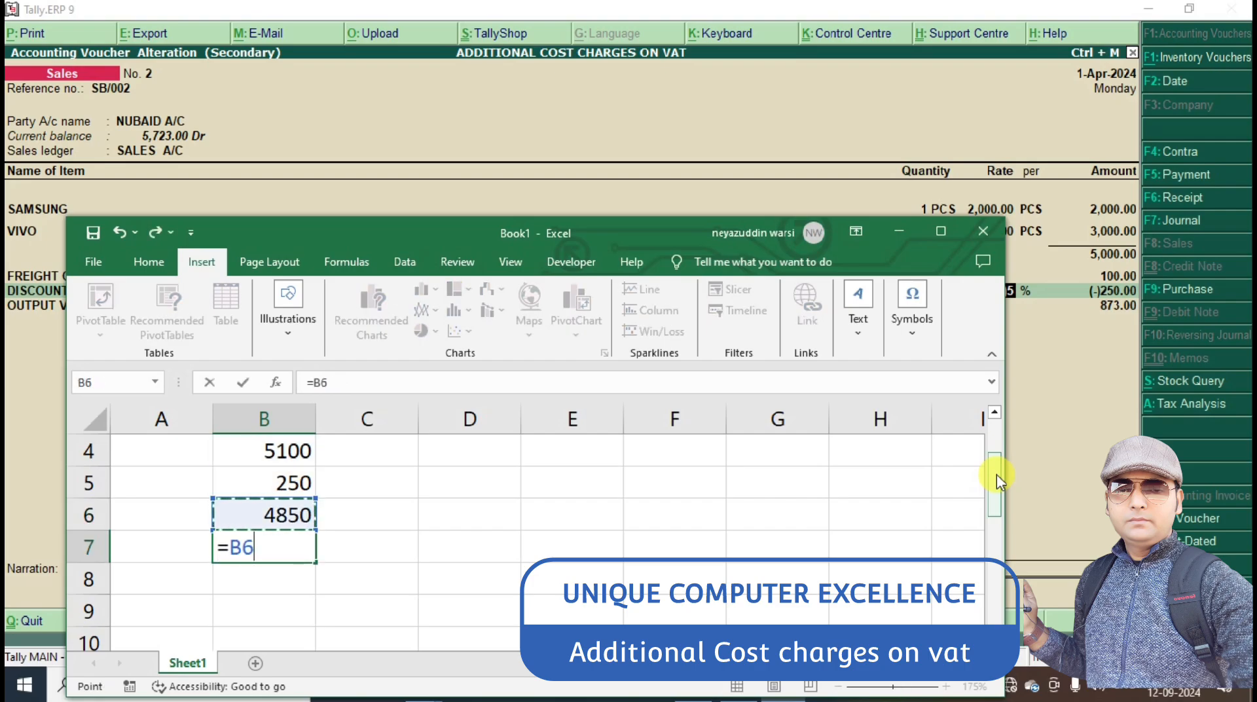
text(*18%)
key(Return)
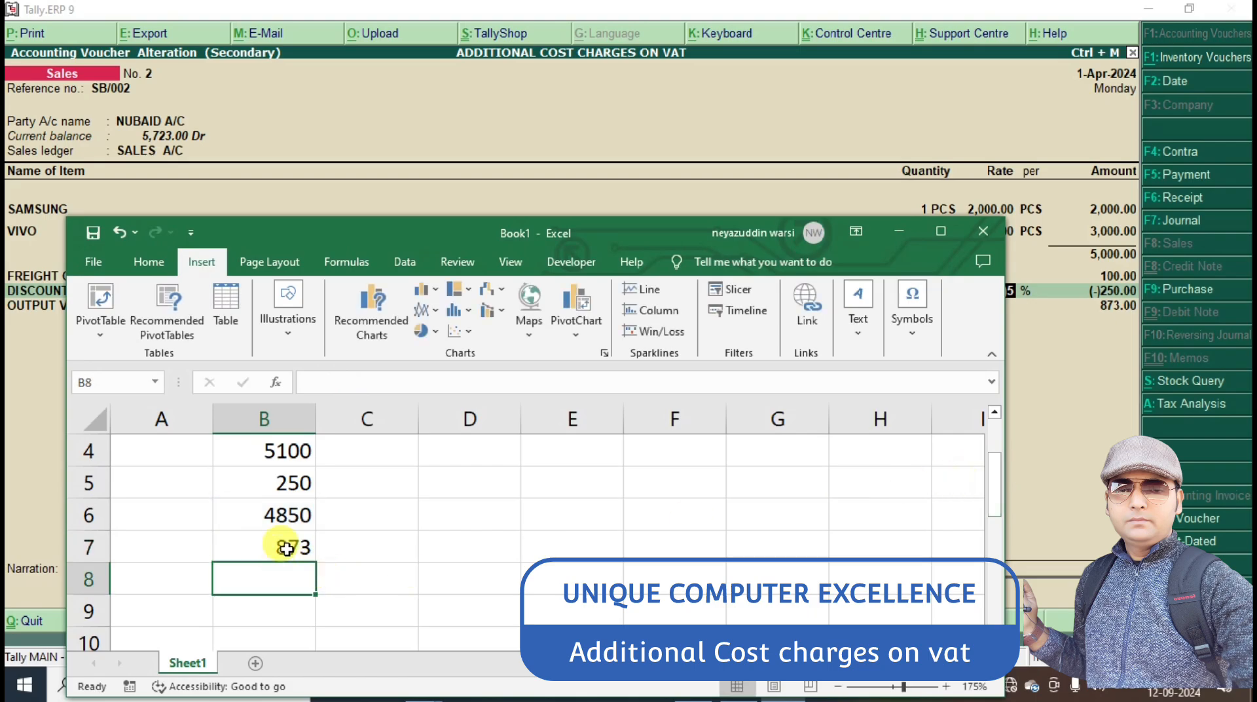
click(288, 545)
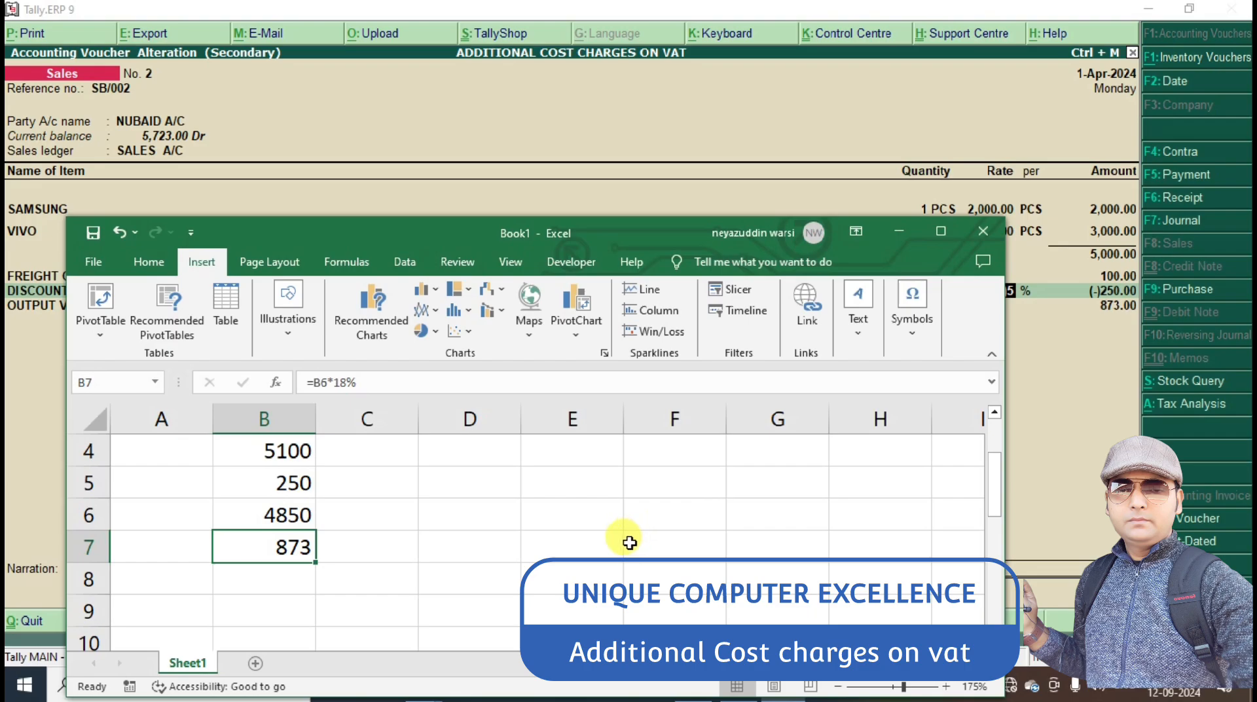
Label the item total in cell A2 as AMT and the freight amount in A3 as FREIGHT.
scroll(546, 544, up, 1)
click(189, 483)
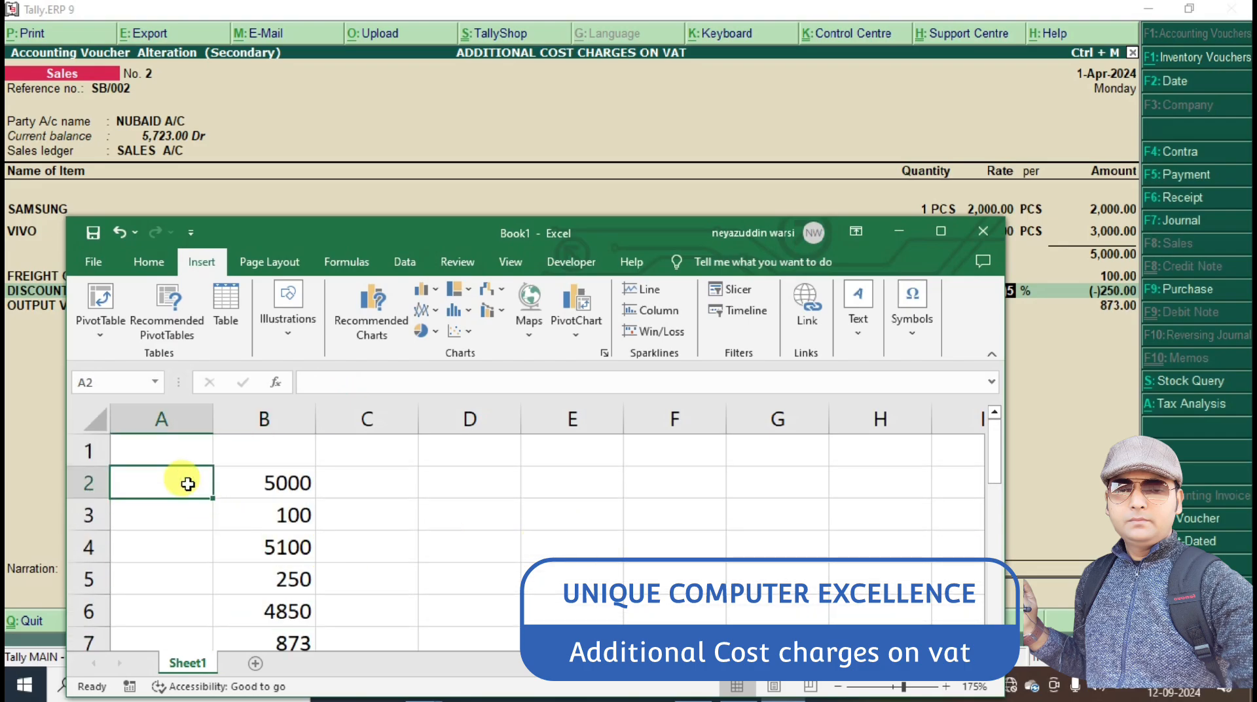
text(AMT)
key(Return)
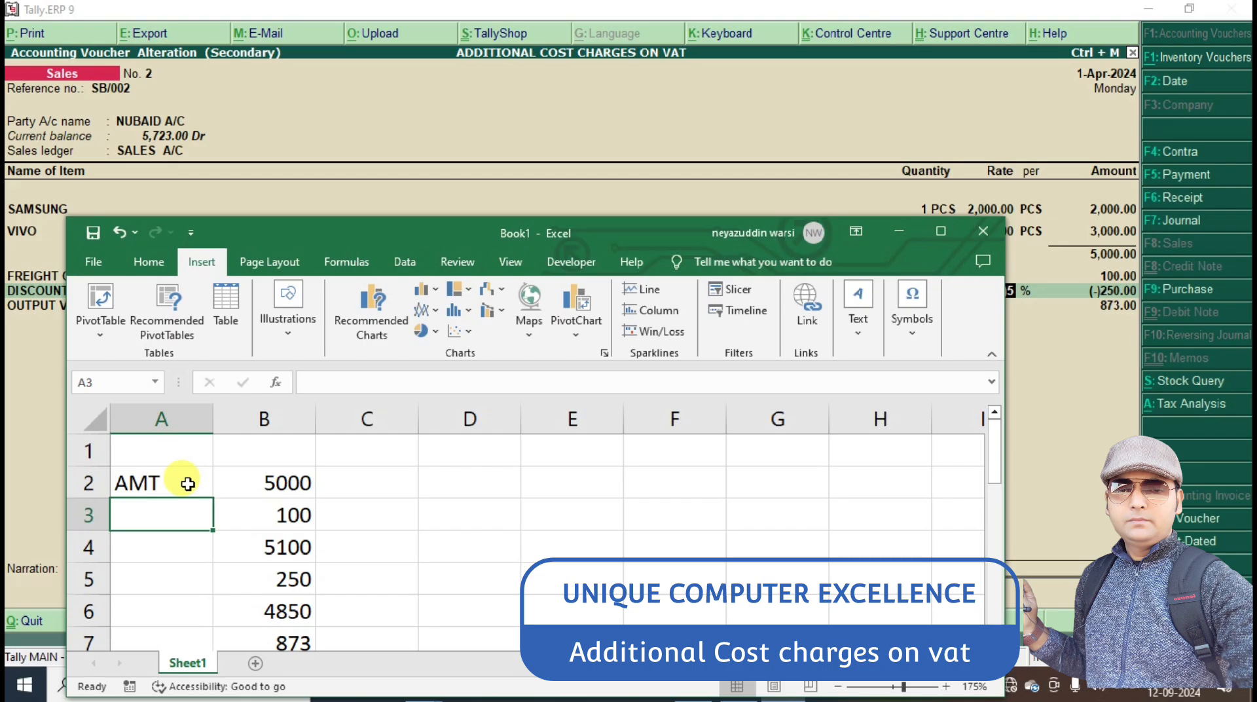
text(C)
key(BackSpace)
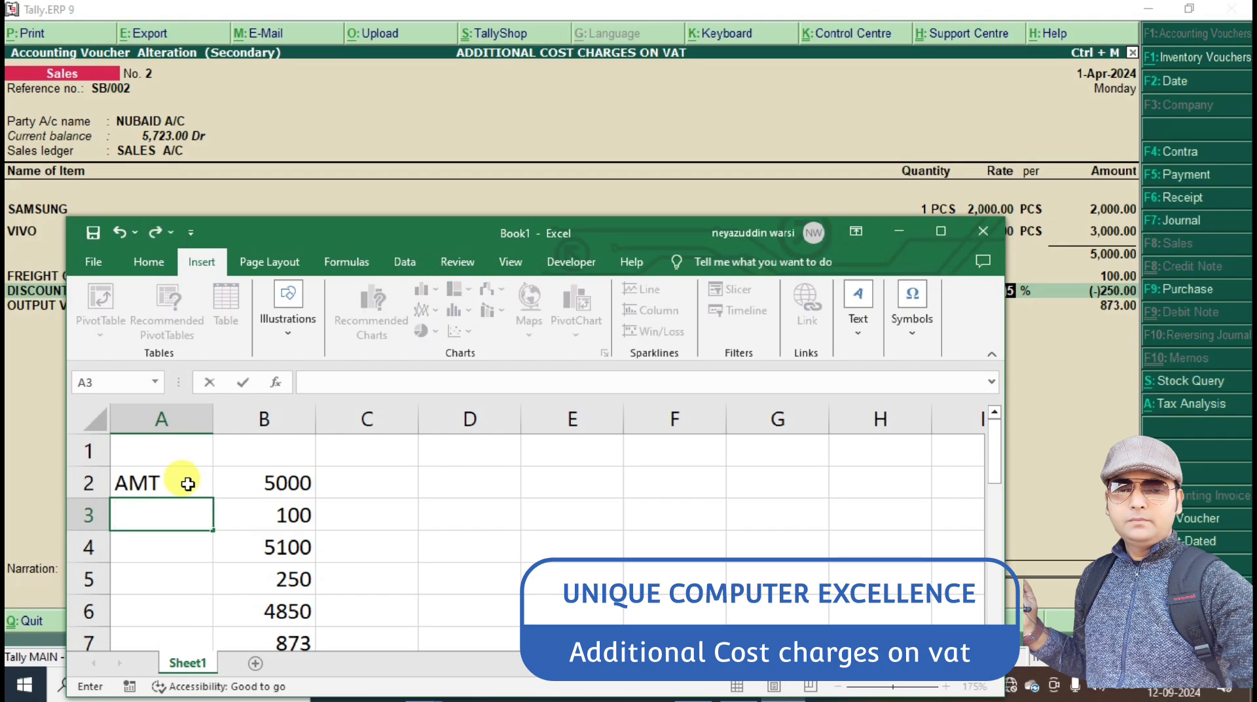
text(FREIGHT)
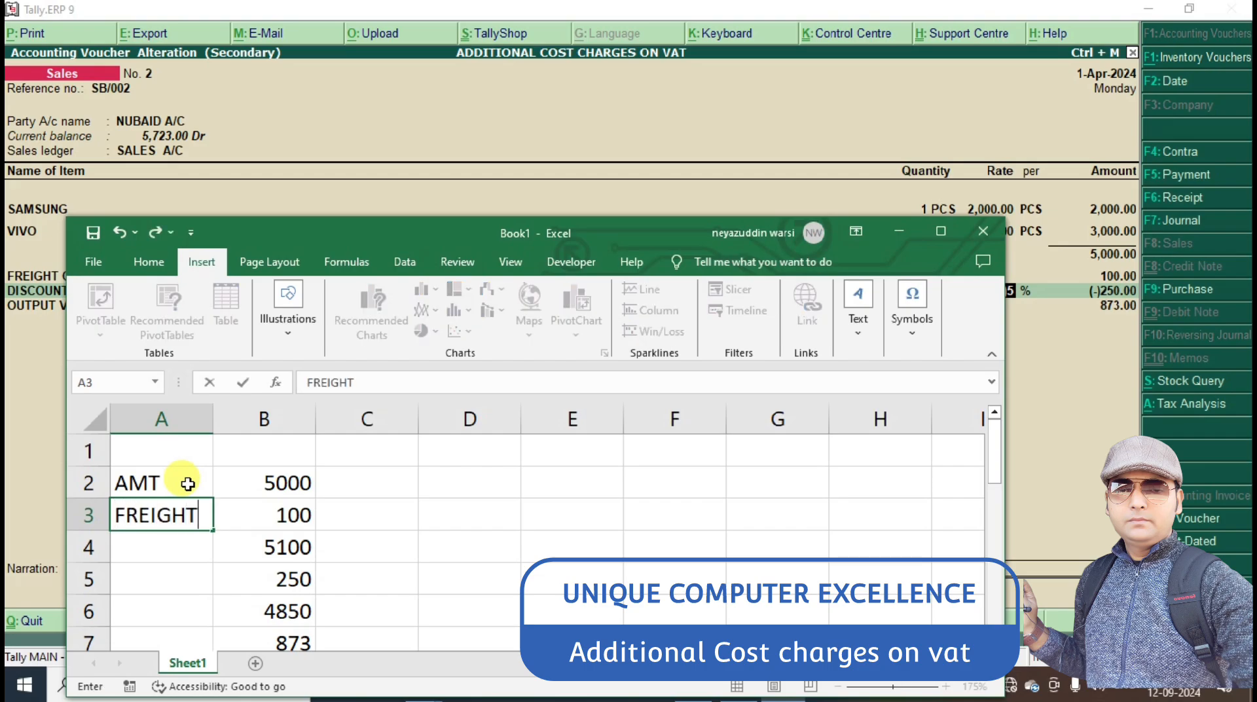
key(Return)
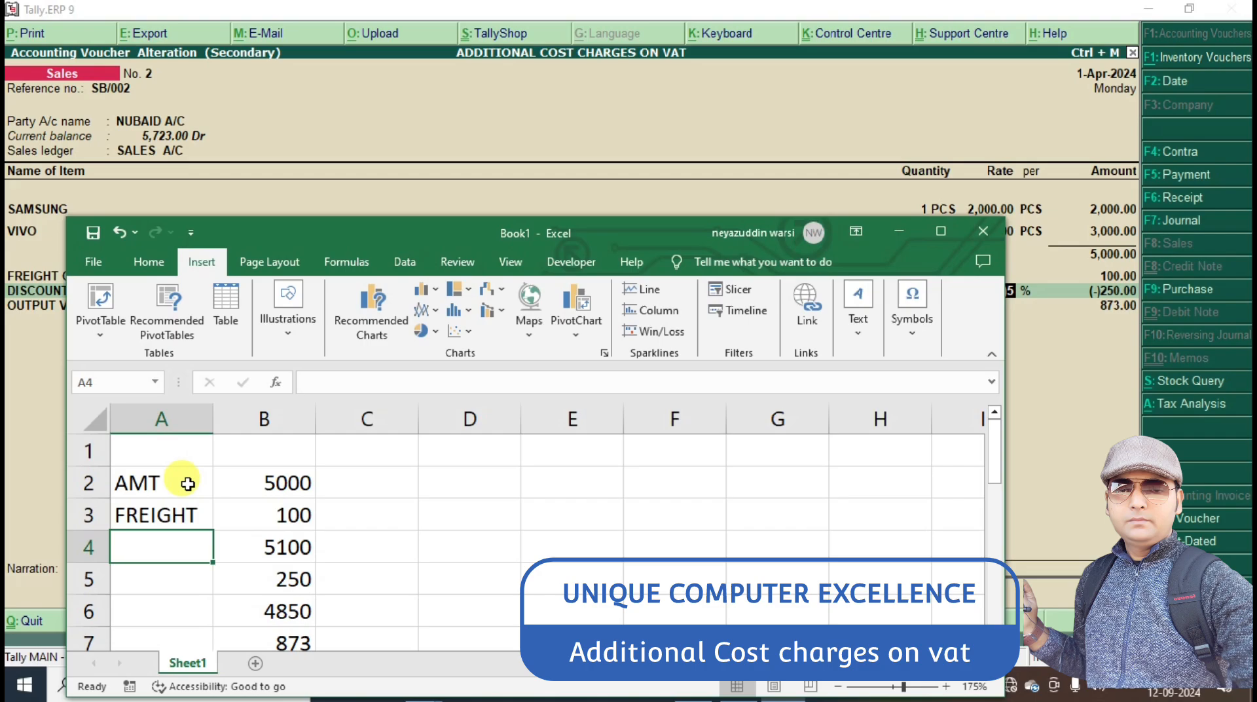
Enter the labels GROSS T in cell A4, DISC in A5 and NET T in A6.
text(=)
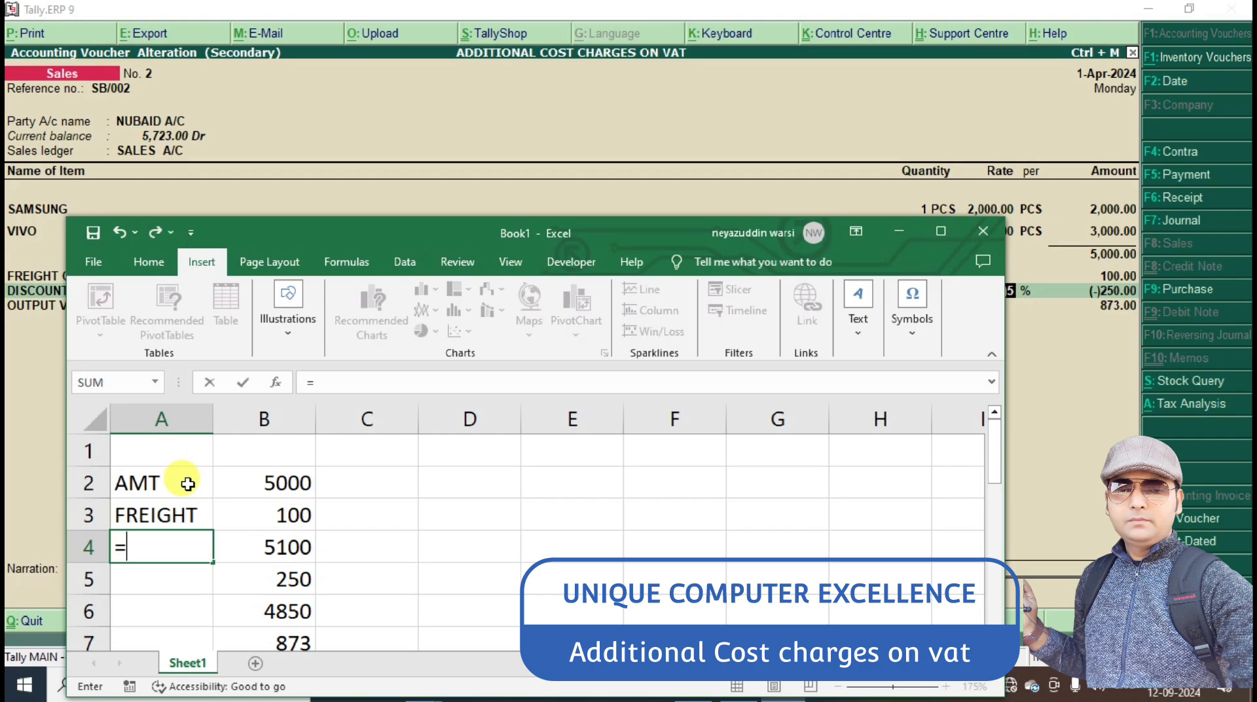
key(BackSpace)
text(GROS)
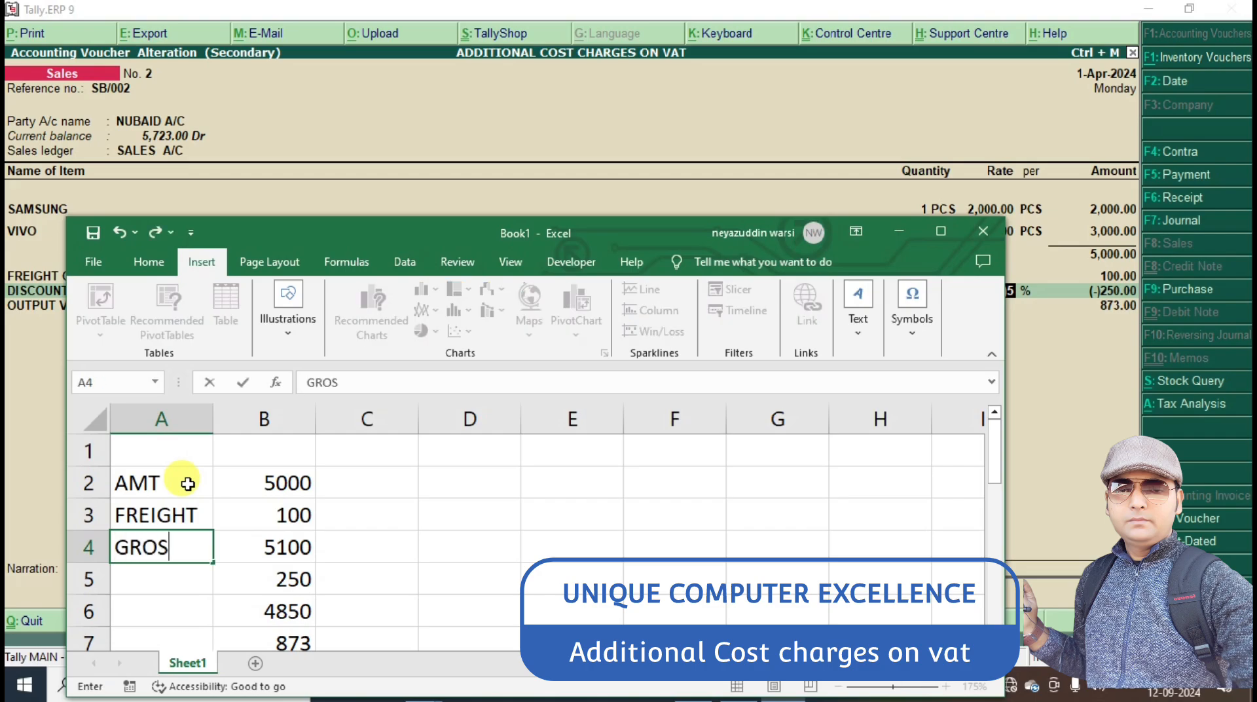
text(S T)
key(Return)
text(DISC)
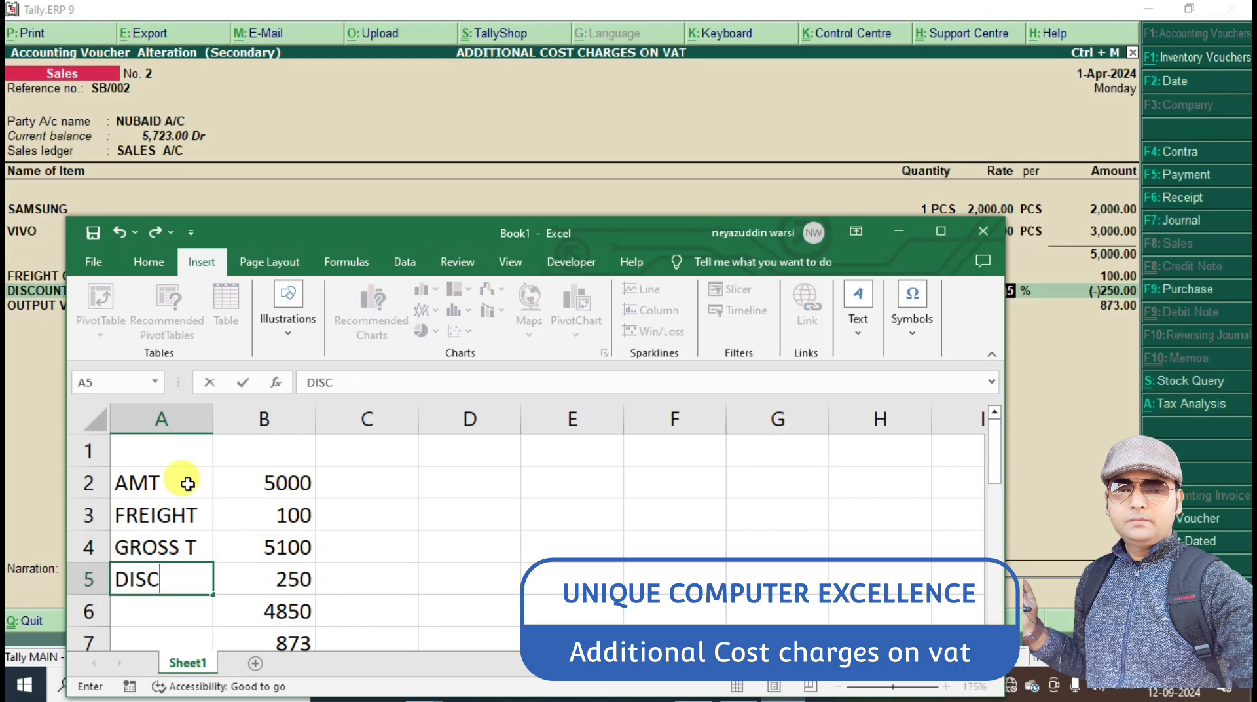
key(Return)
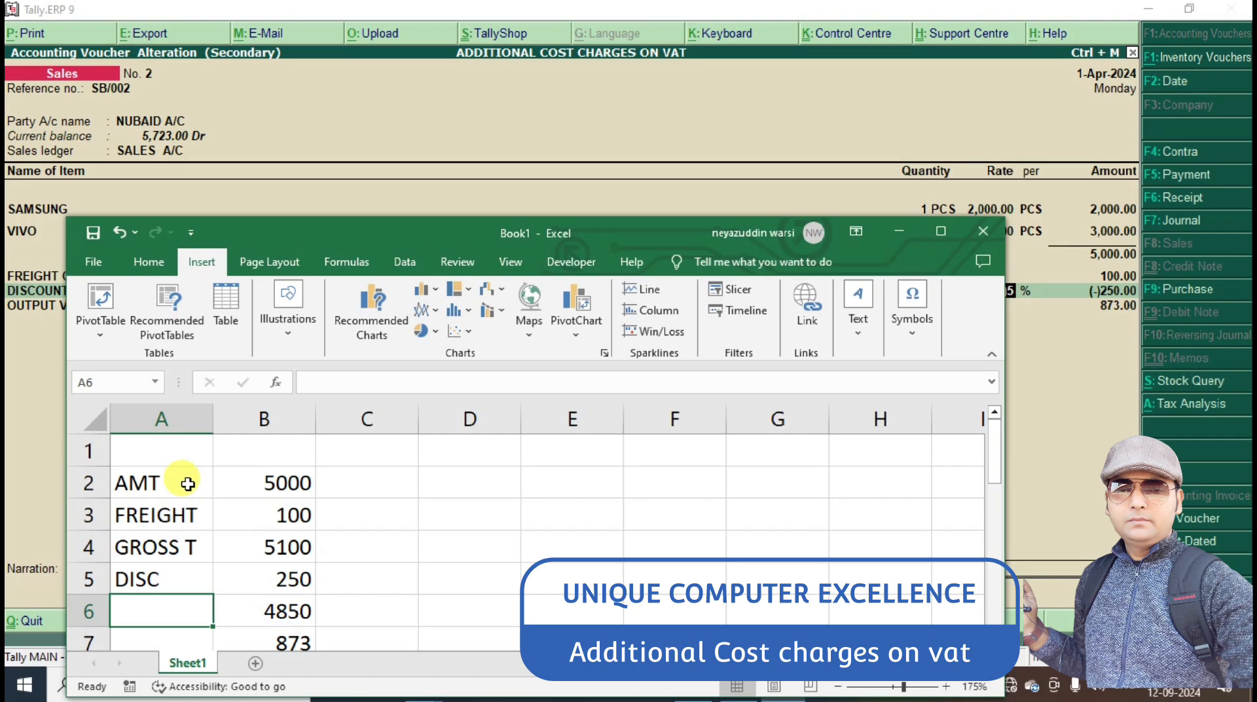
text(NET T)
key(Return)
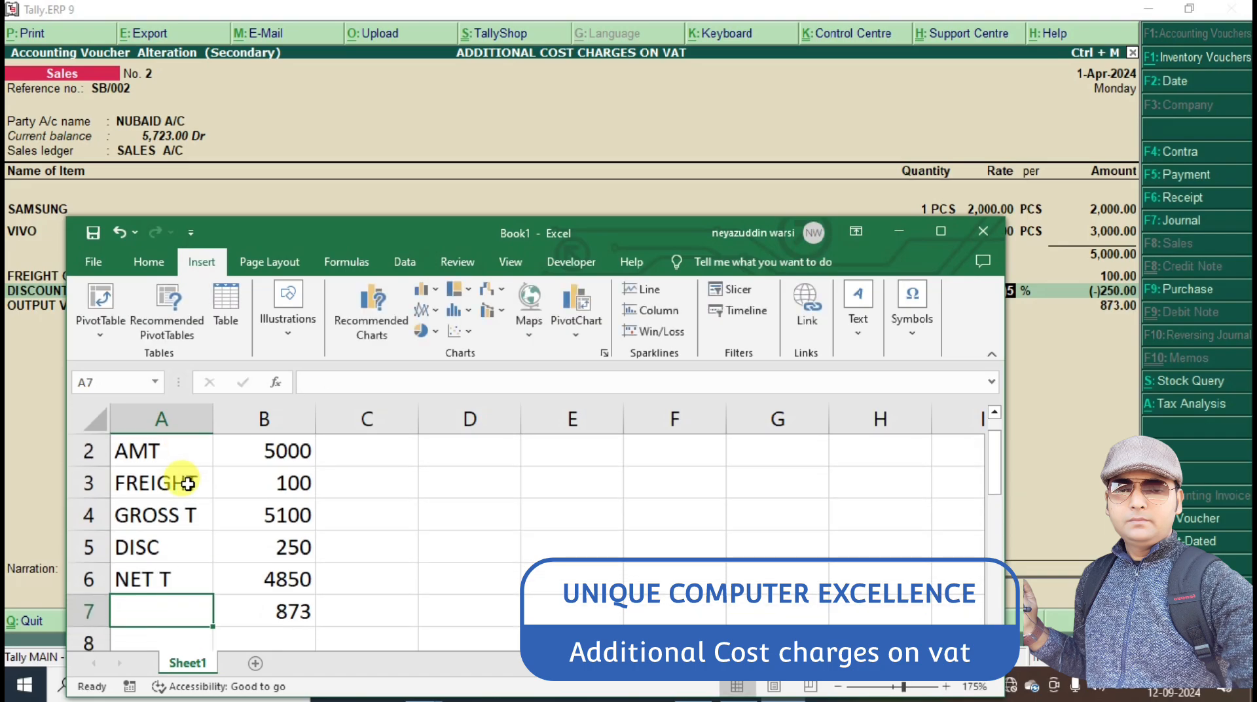
Label the VAT row in cell A7 as TAX and select its formula in B7.
key(Right)
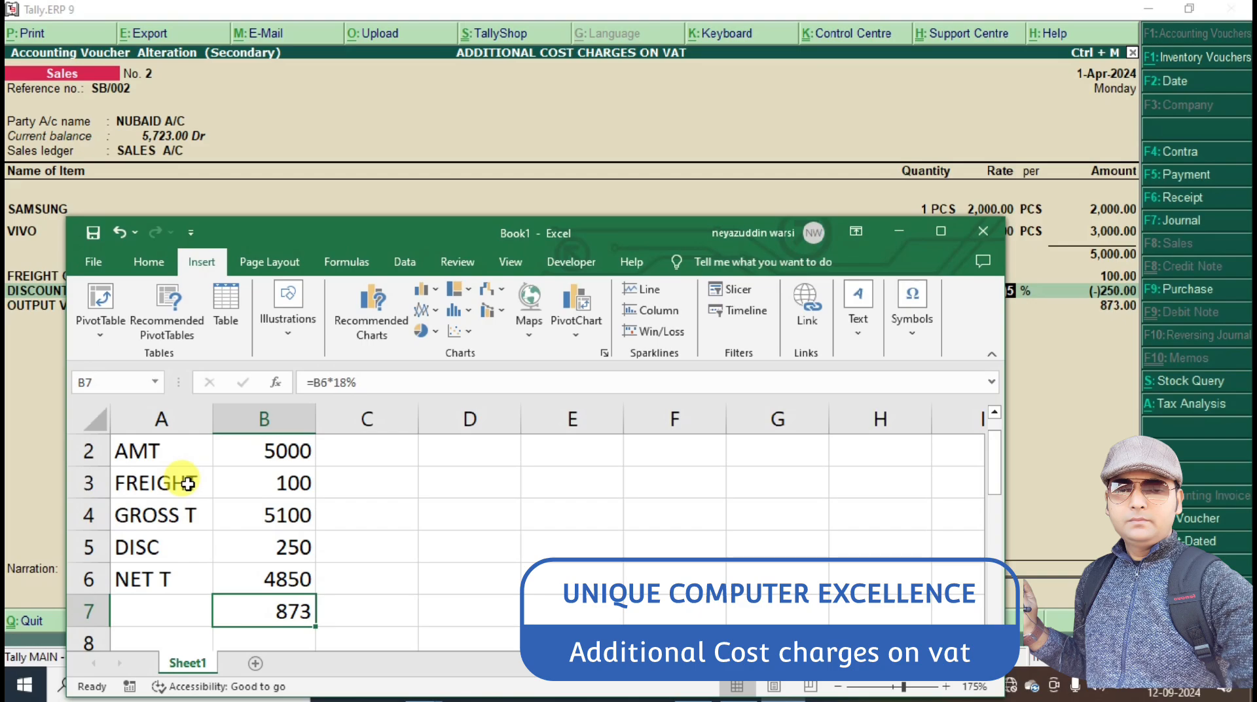
key(Up)
key(Down)
key(Left)
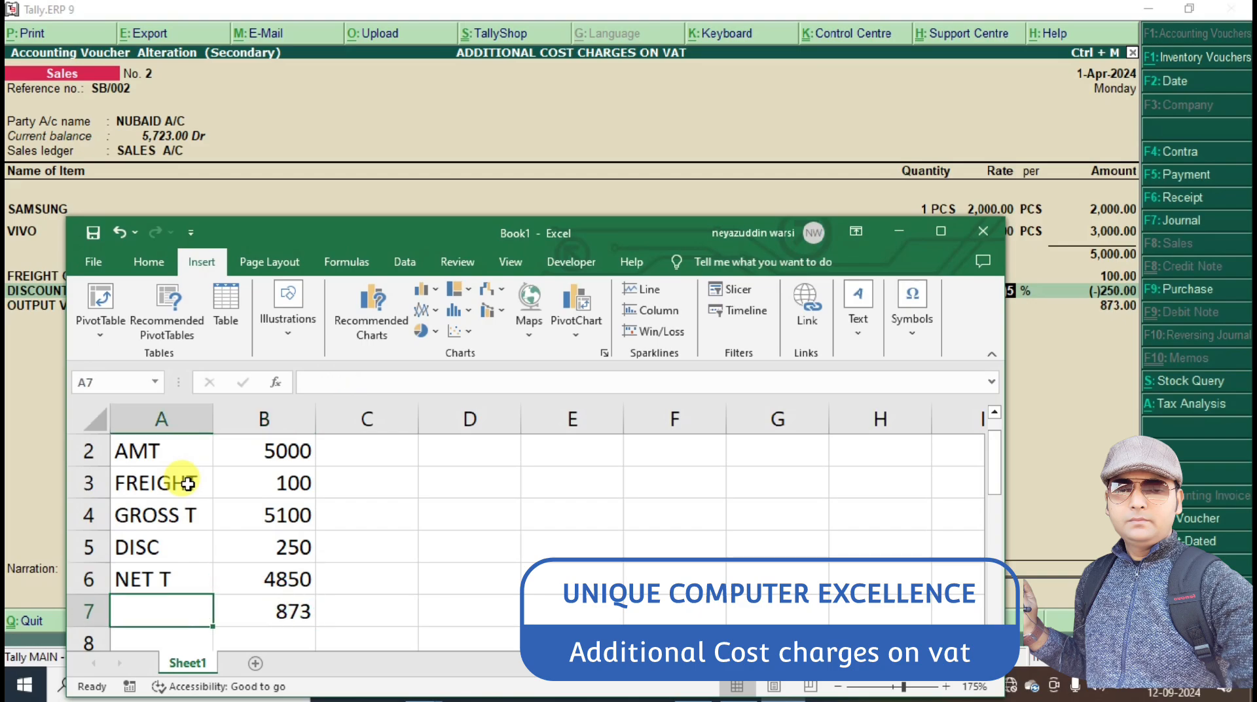
text(TAX)
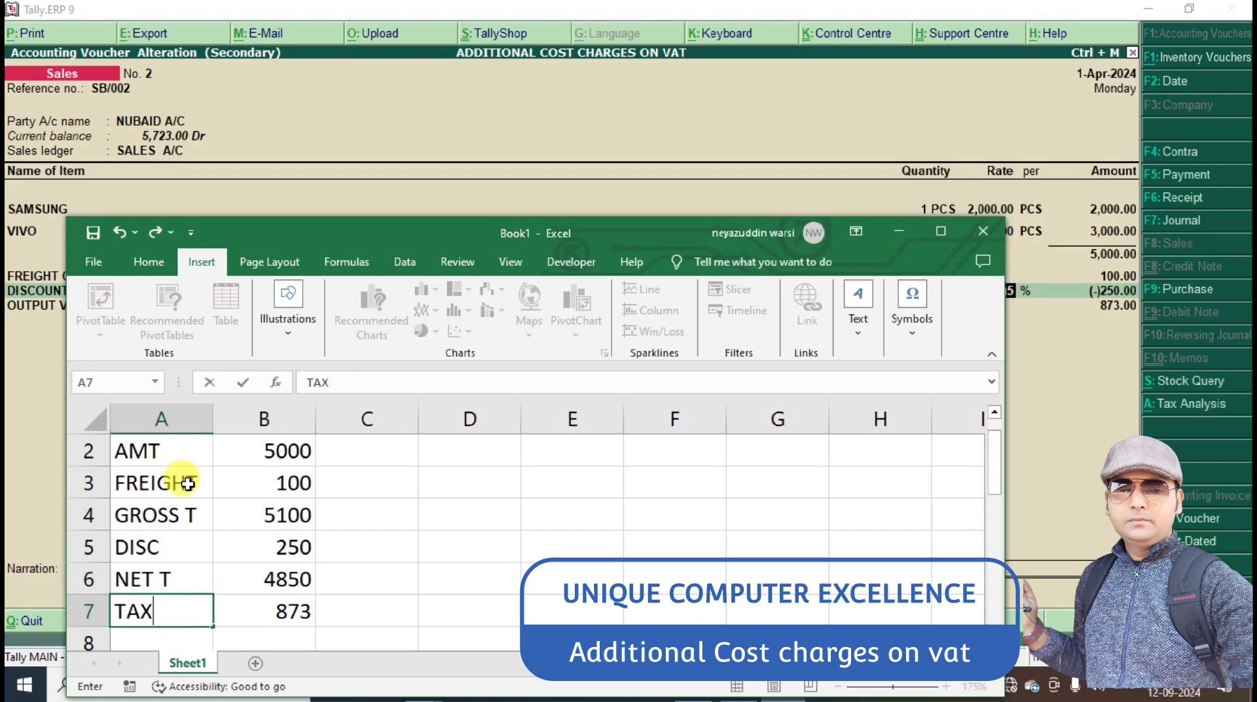
key(Right)
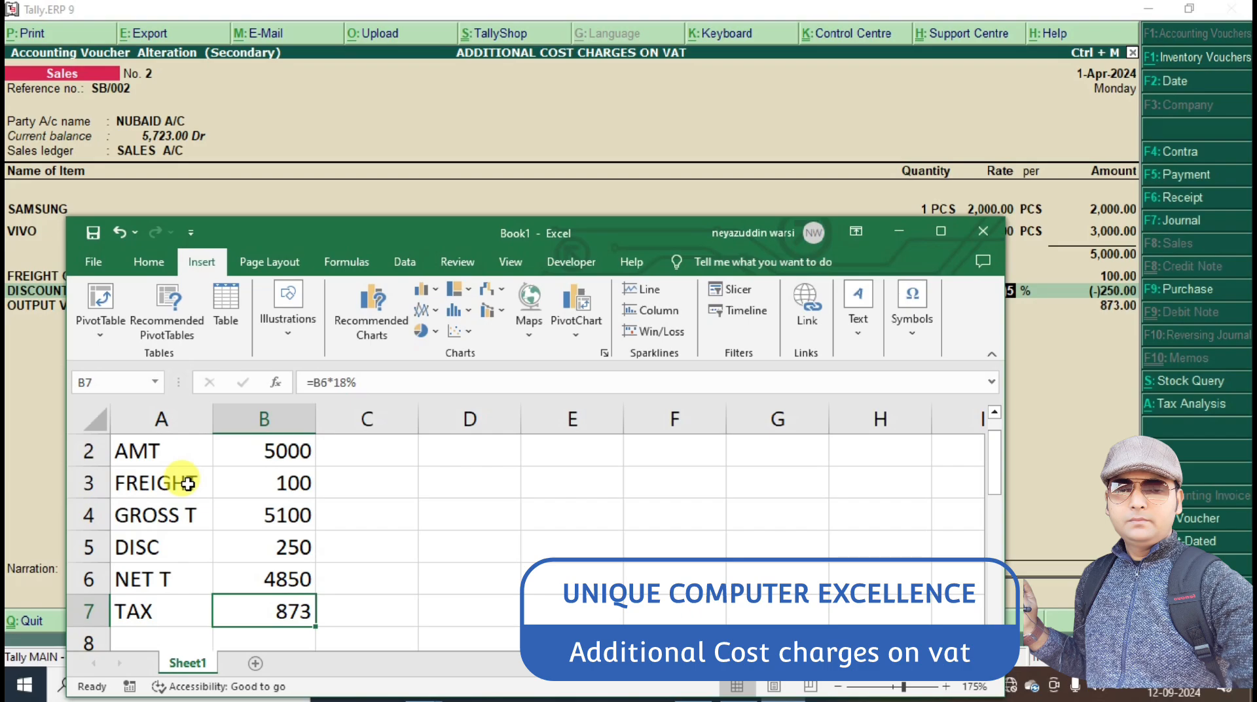
Switch back to Tally, leave sales voucher No. 2, open sales voucher No. 1 from the Day Book and try to accept it.
click(593, 198)
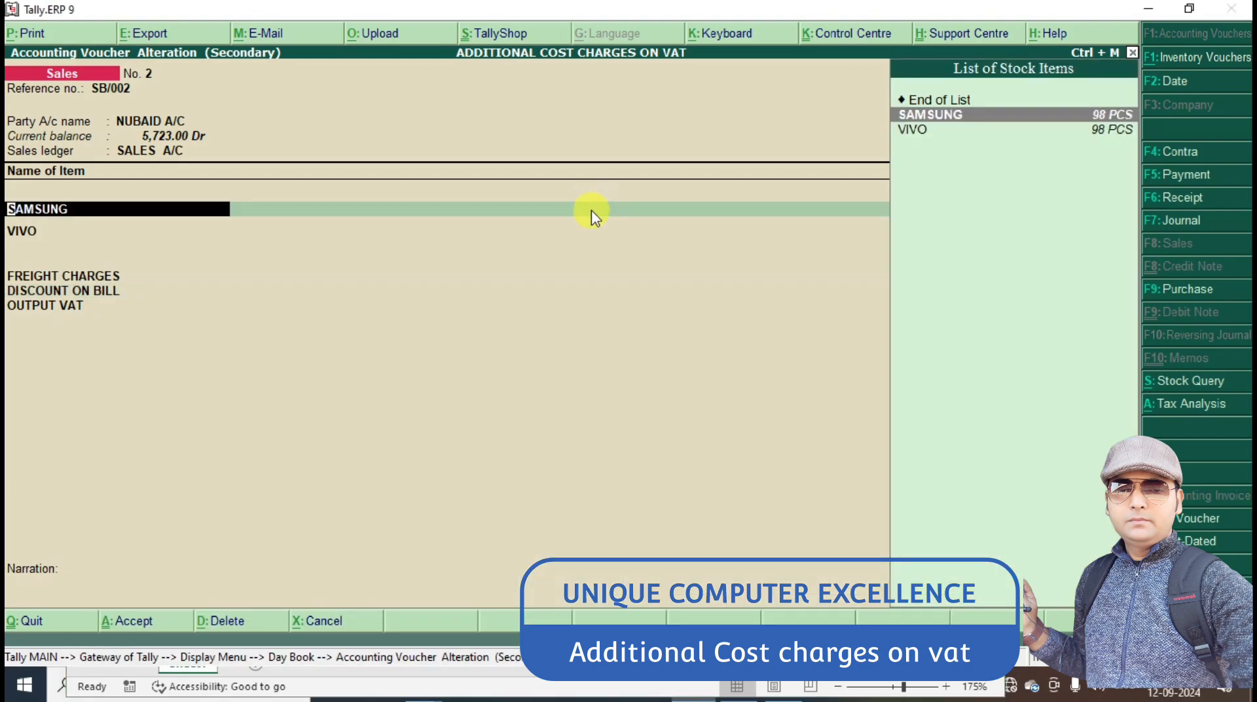
key(Escape)
key(Up)
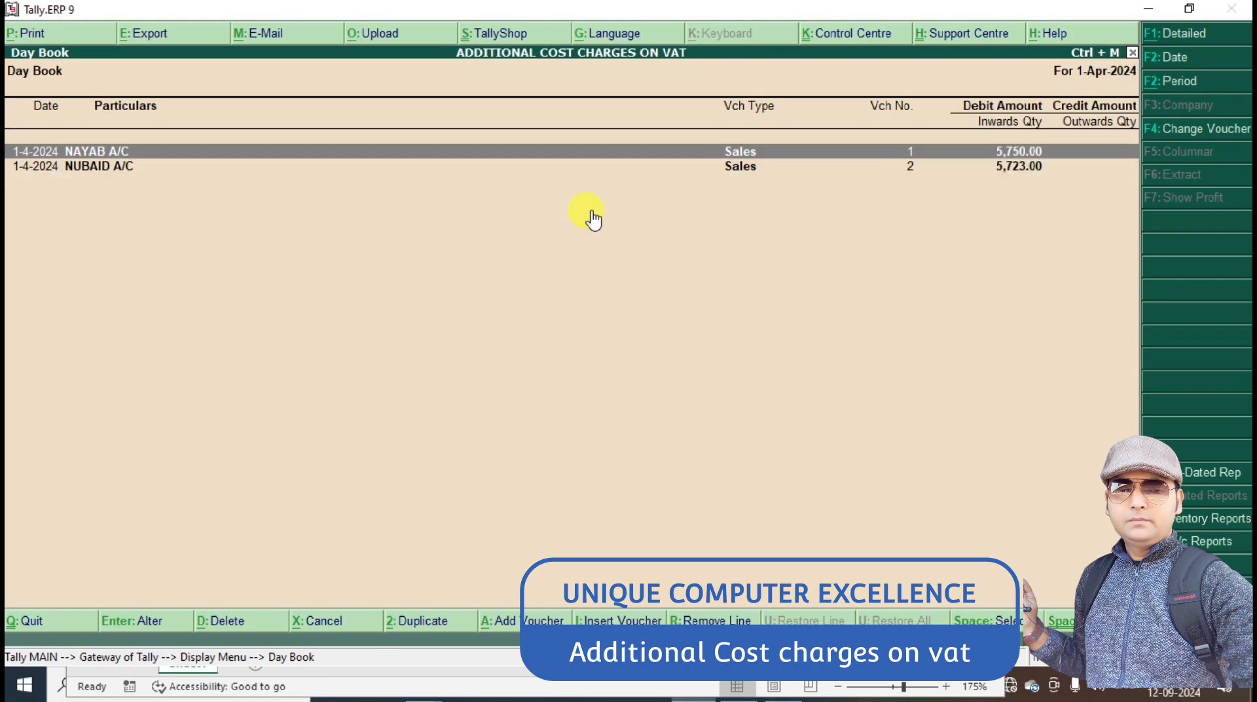
key(Return)
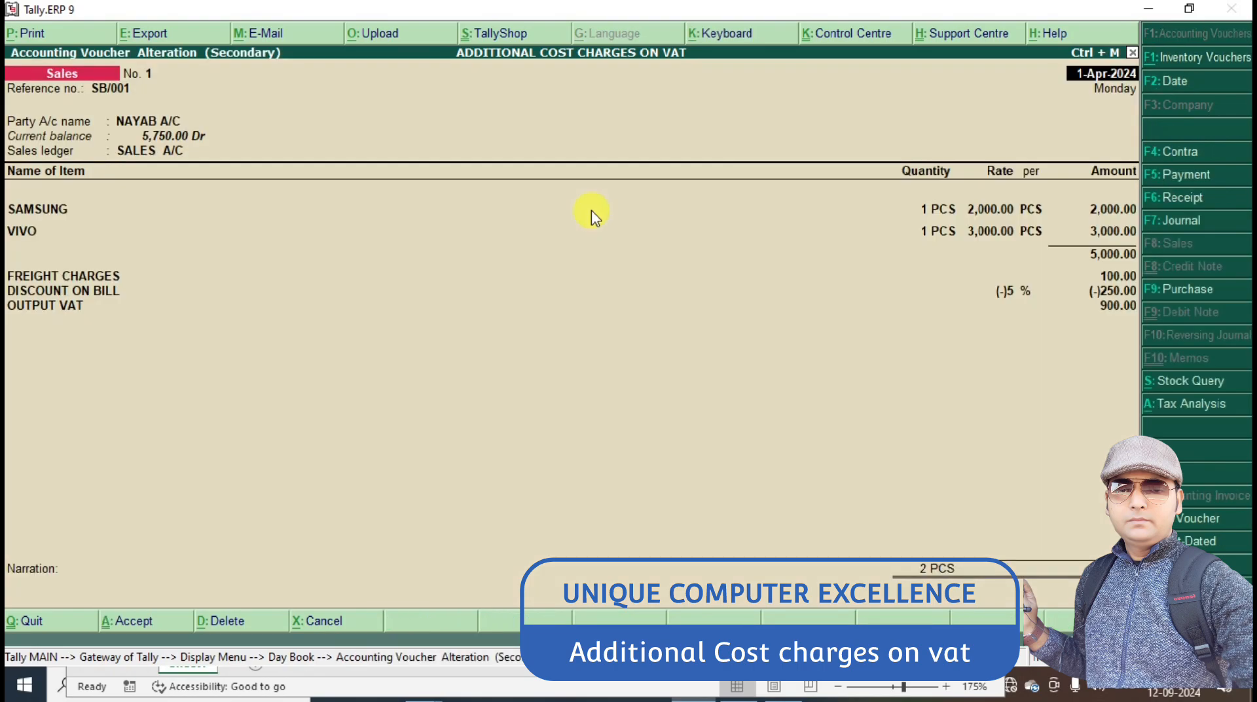
key(ctrl+a)
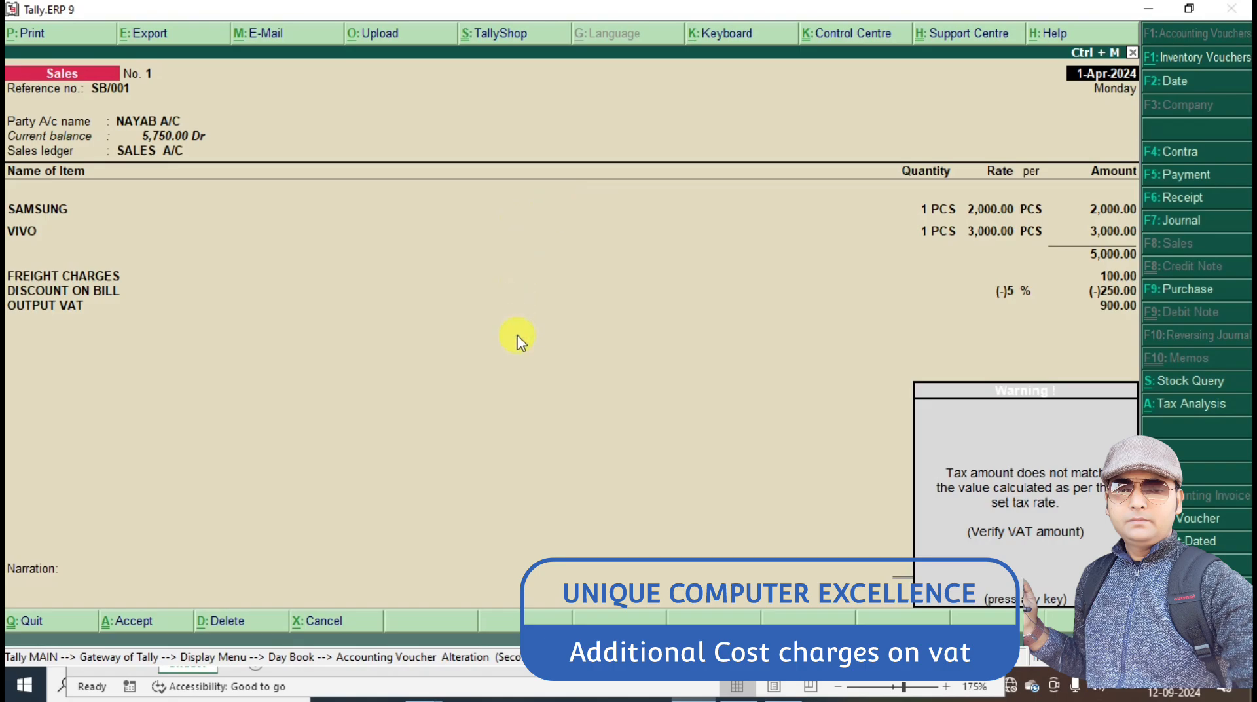
Preview the printed invoice of sales voucher No. 1, examine its VAT and total amounts, and close the preview.
key(alt+p)
key(Return)
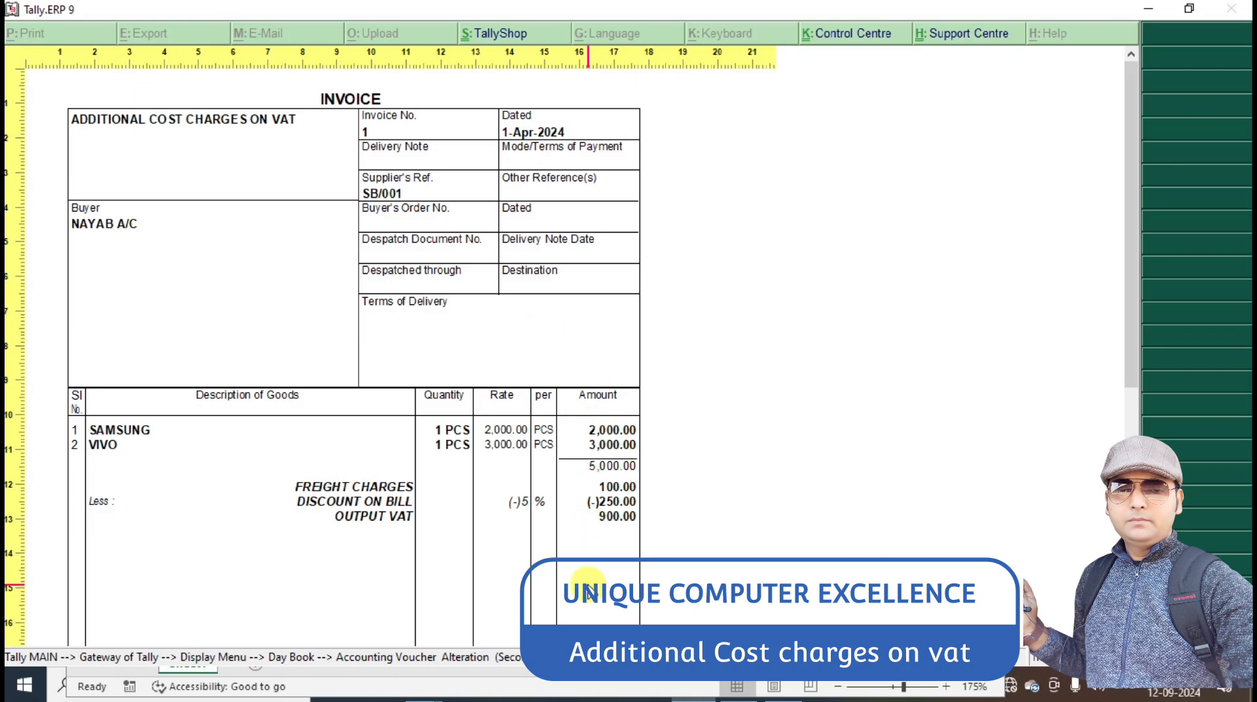
scroll(589, 579, down, 2)
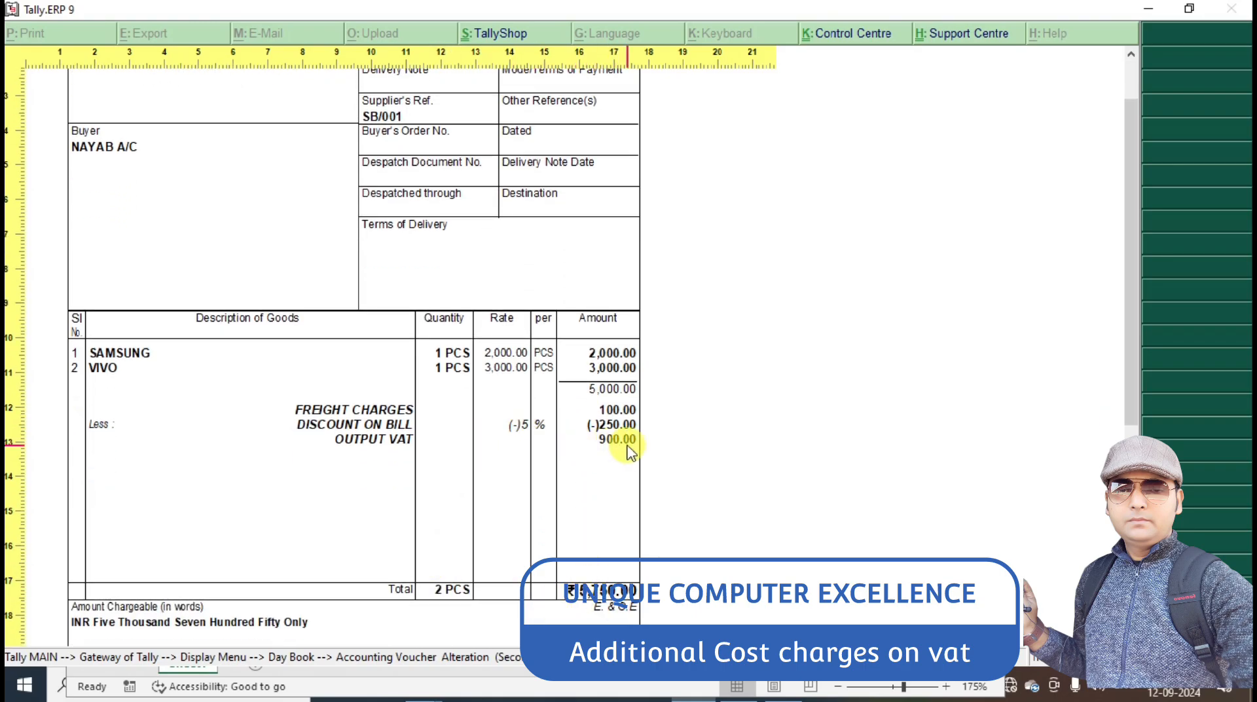
key(Escape)
key(Escape)
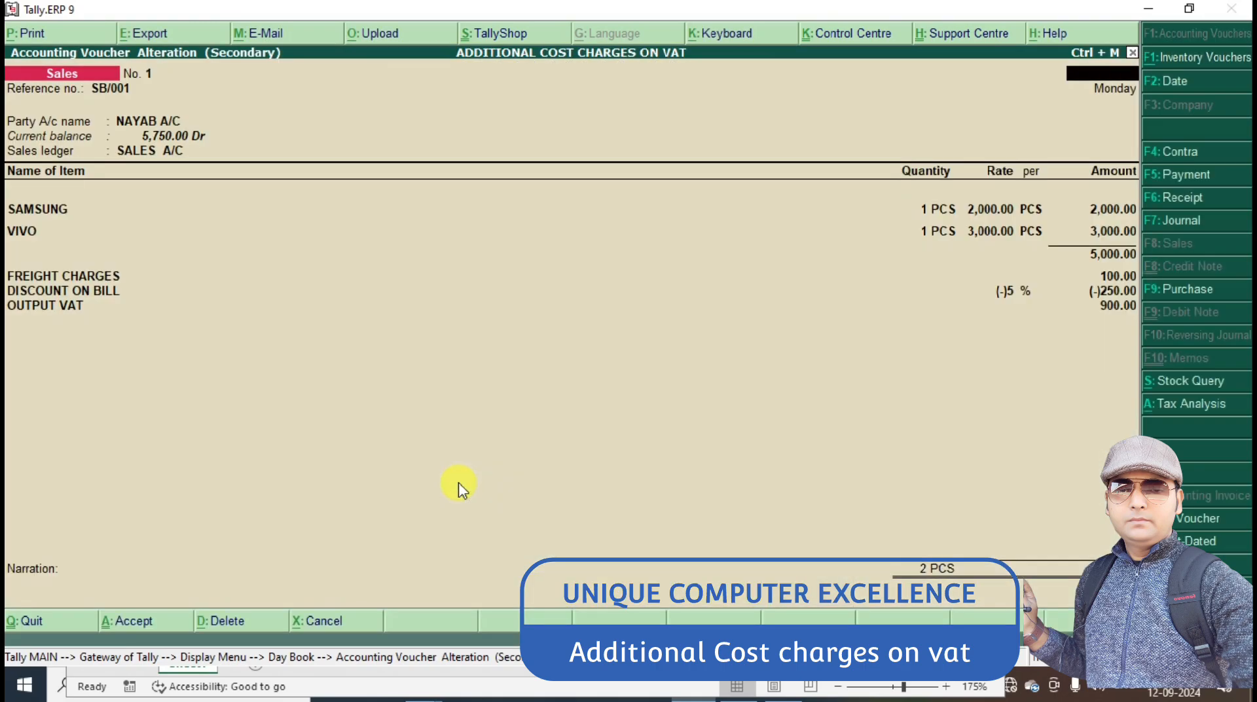
Leave sales voucher No. 1 and open sales voucher No. 2 from the Day Book.
key(Escape)
key(Down)
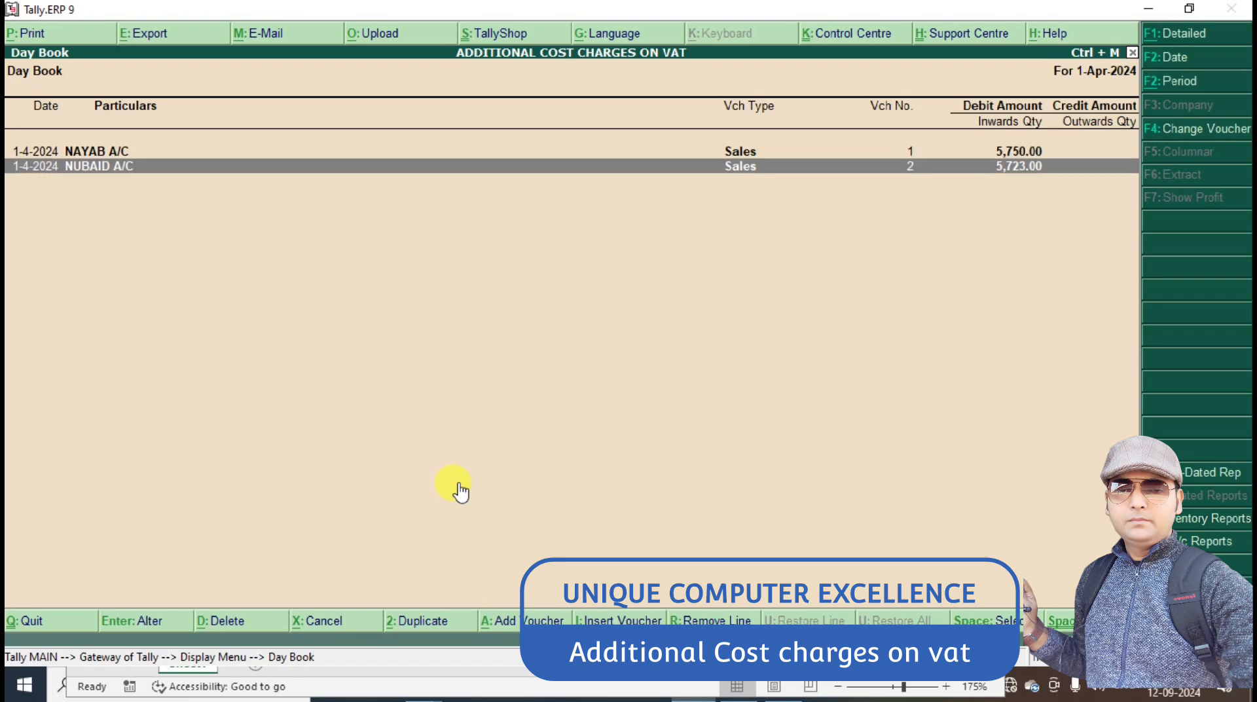
key(Return)
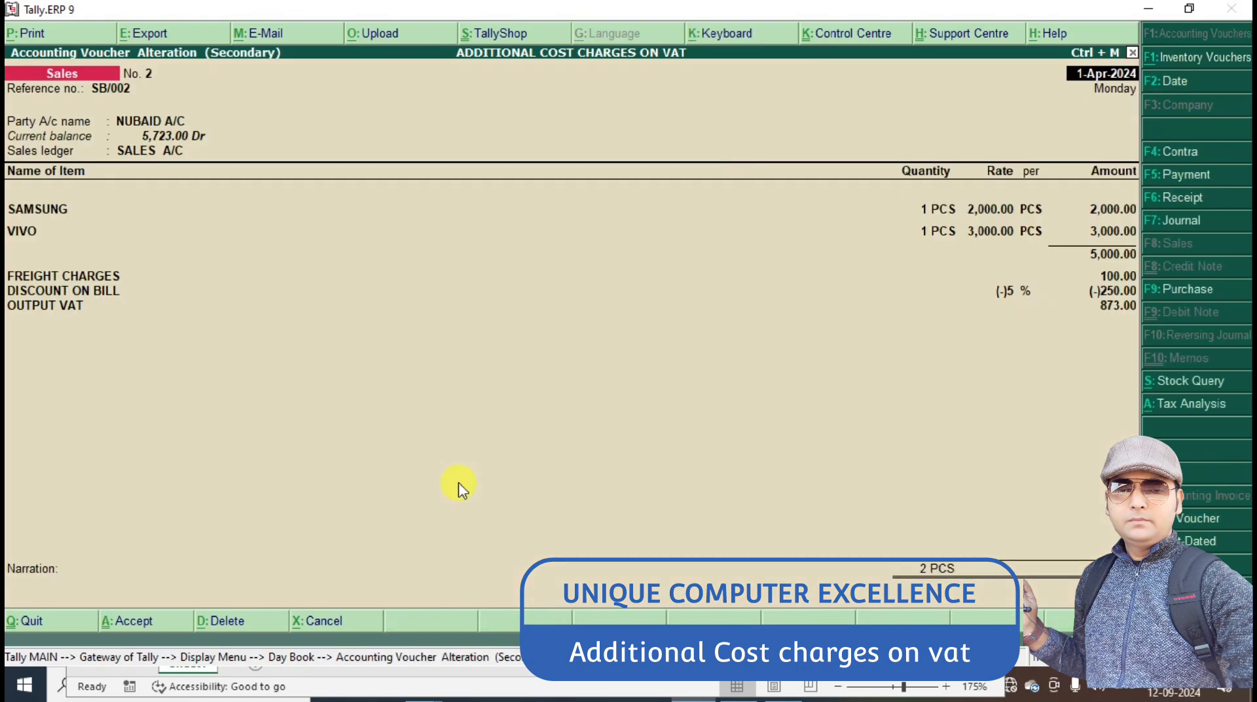
Preview the printed invoice of sales voucher No. 2, examine its VAT and total amounts, and return to the Display Menu.
key(alt+p)
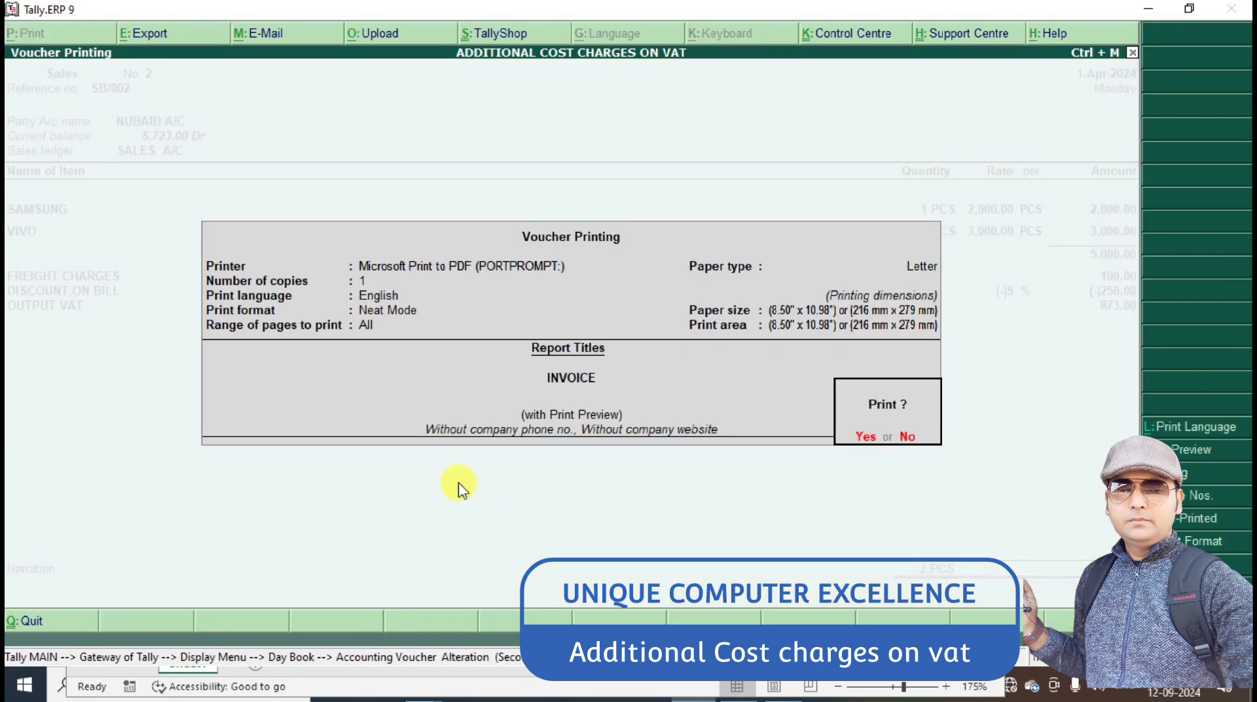
key(Return)
key(alt+z)
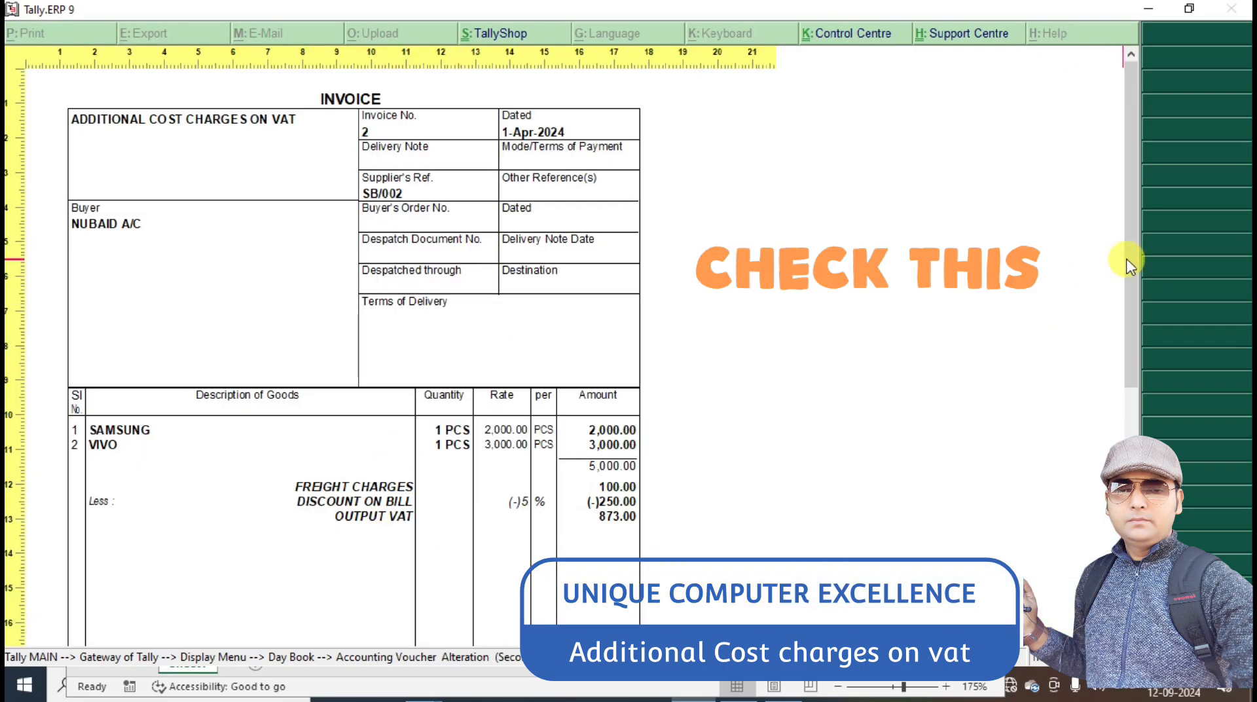
drag(1128, 258, 1141, 361)
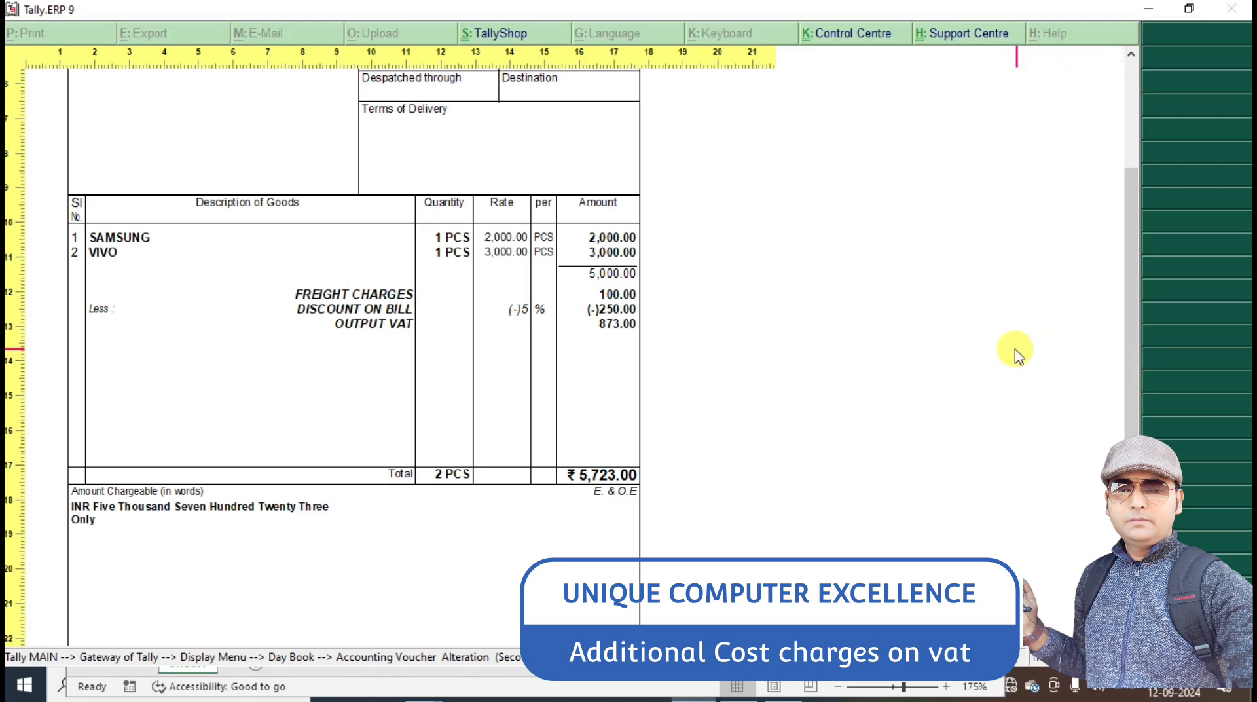
key(Escape)
key(Escape)
key(Escape)
key(Escape)
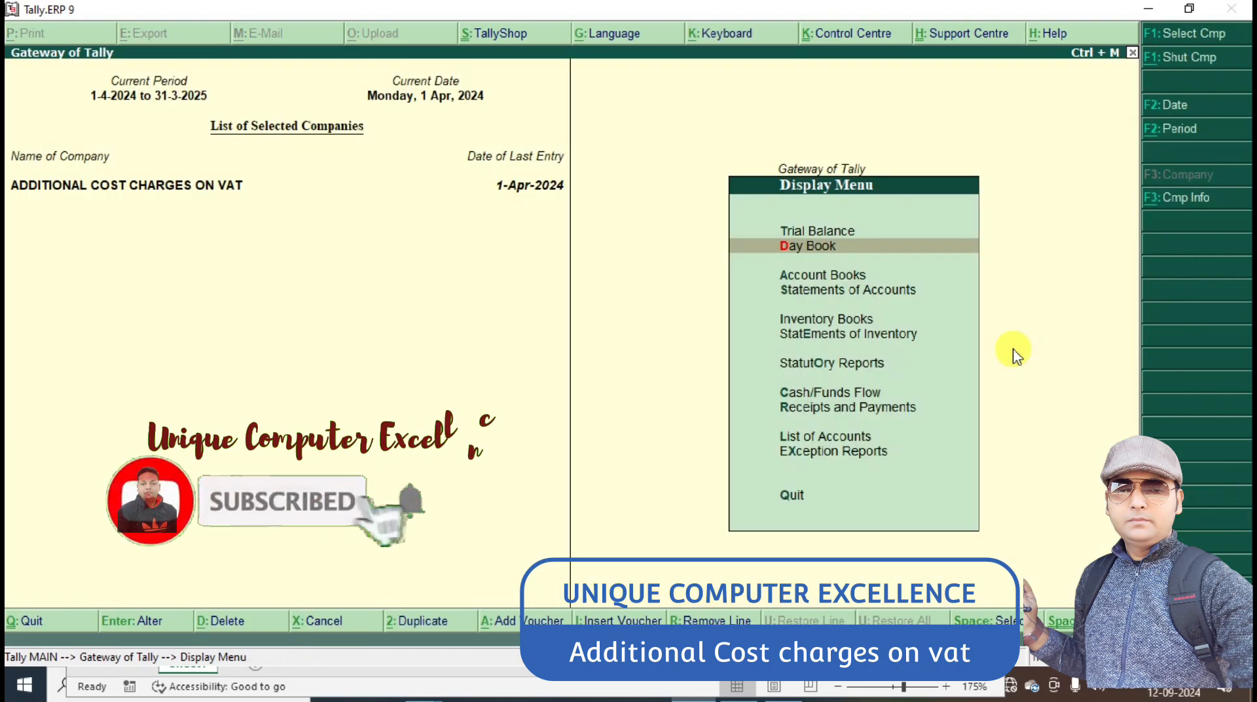
Open the VAT Reports list under the Statutory Reports of the Display Menu.
key(Escape)
key(Up)
key(Up)
key(Down)
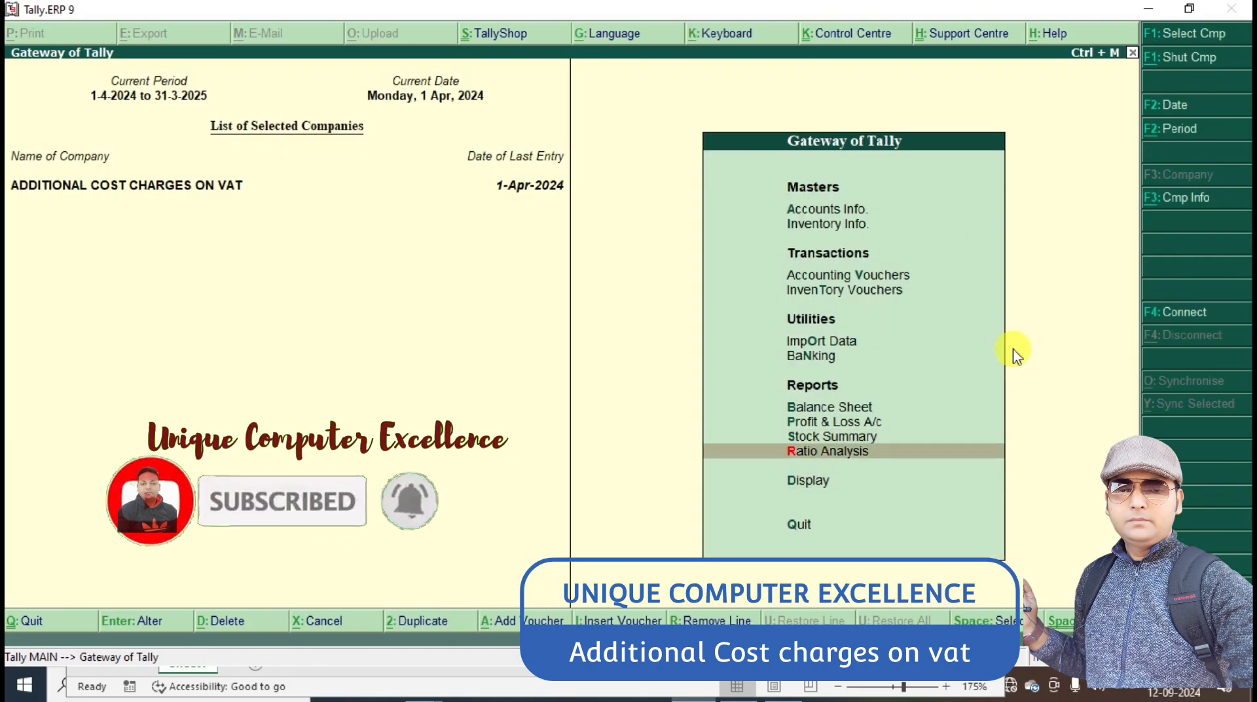
key(Down)
key(Return)
key(Down)
key(Down)
key(Down)
key(Down)
key(Down)
key(Down)
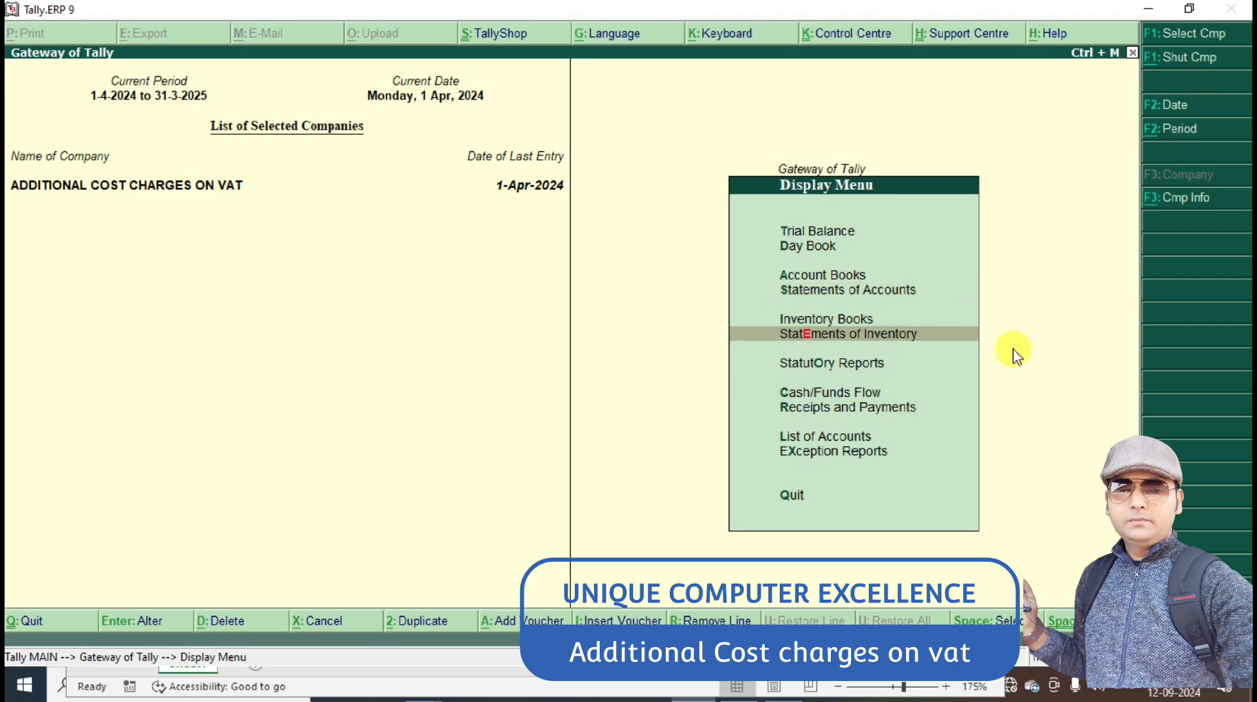
key(Return)
key(Return)
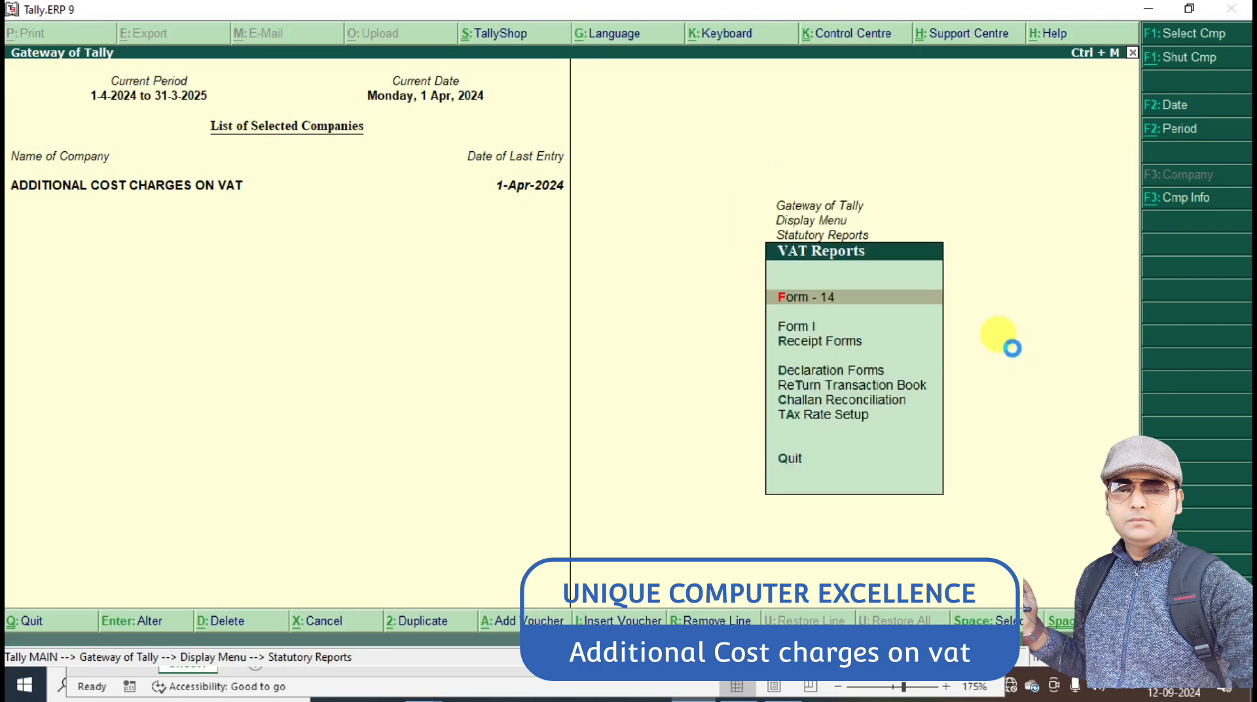
Open the Form - 14 VAT return, examine the assessable value and tax amount of local sales, and close it.
key(Return)
key(Down)
key(Down)
key(Down)
key(Down)
key(Down)
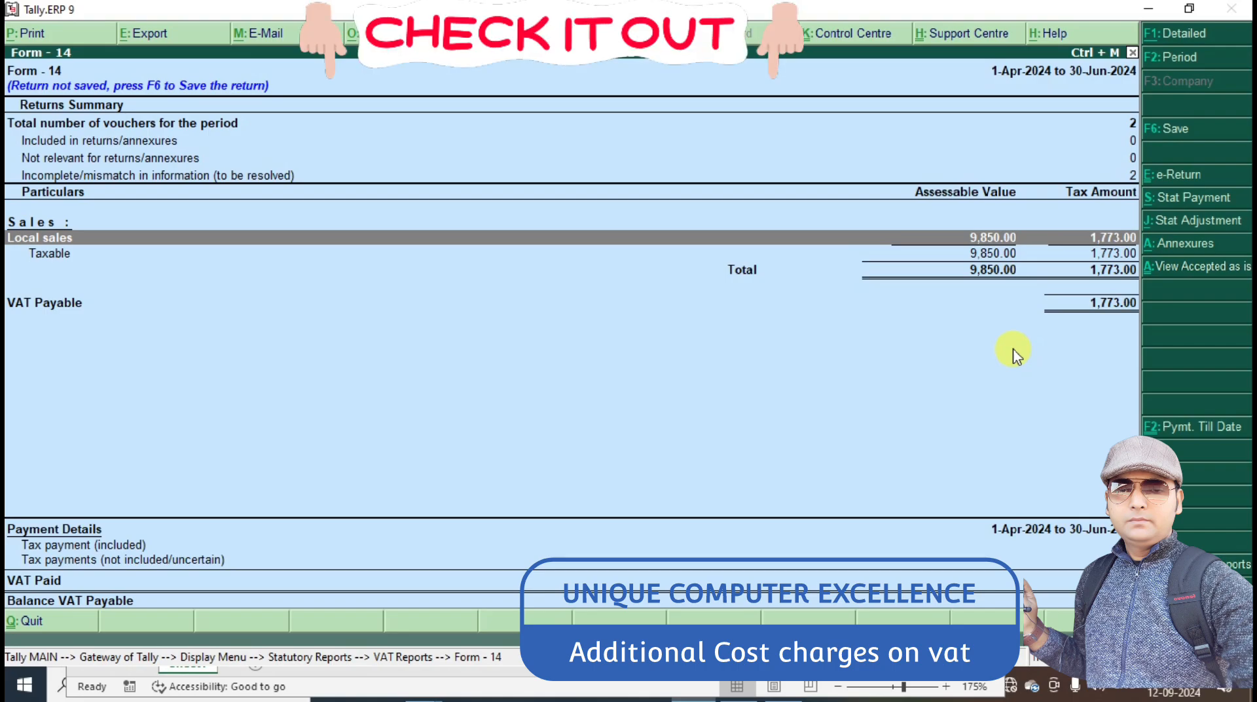
key(Escape)
key(Escape)
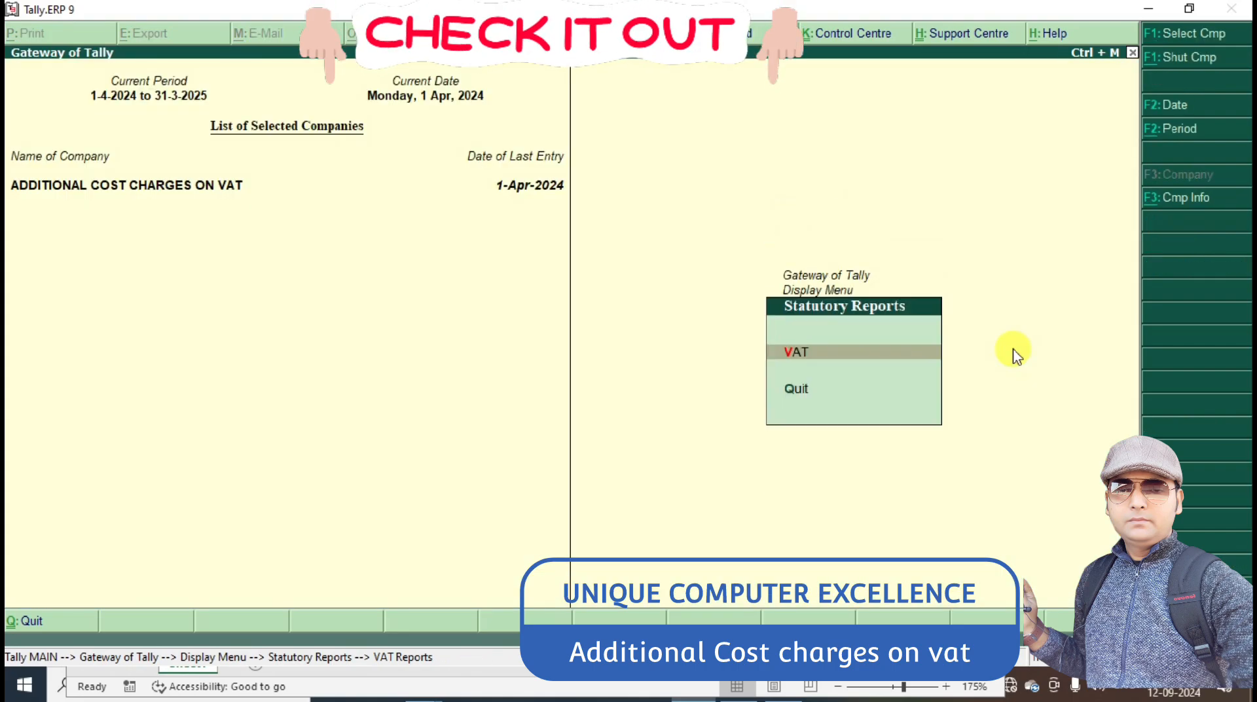
Leave the statutory reports and open the Balance Sheet from the Gateway of Tally.
key(Escape)
key(Escape)
key(Up)
key(Up)
key(Up)
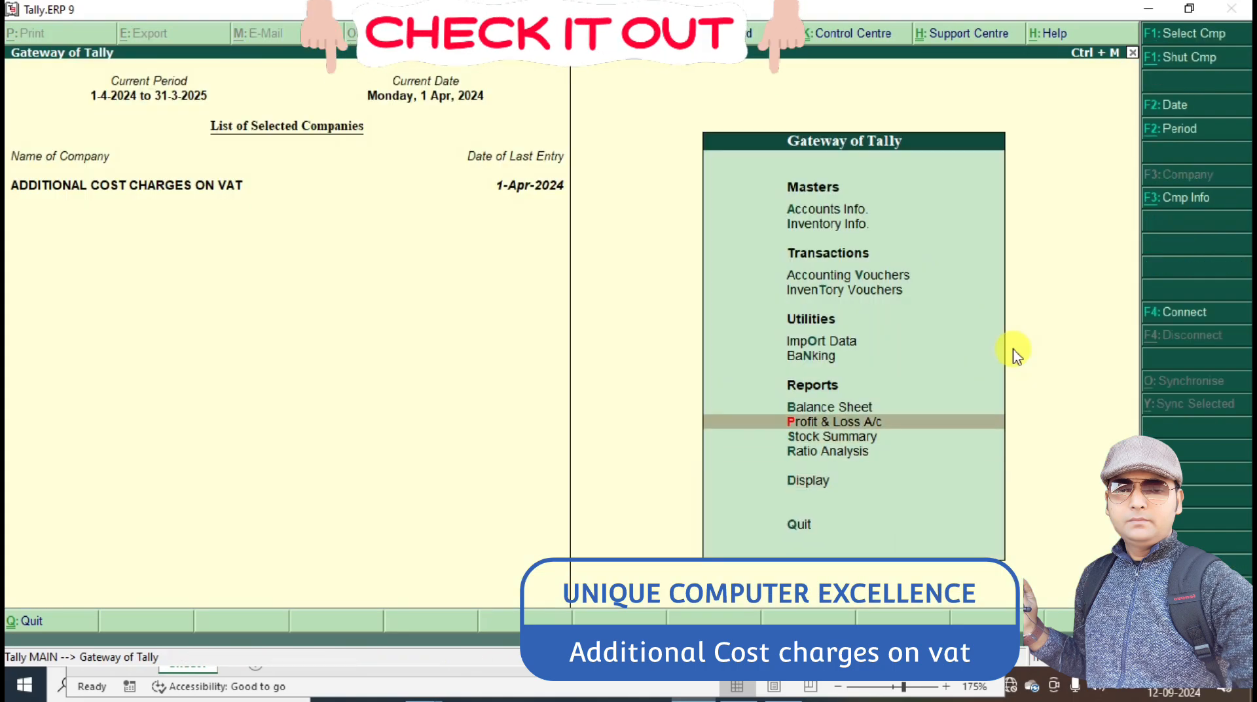
key(Up)
key(Return)
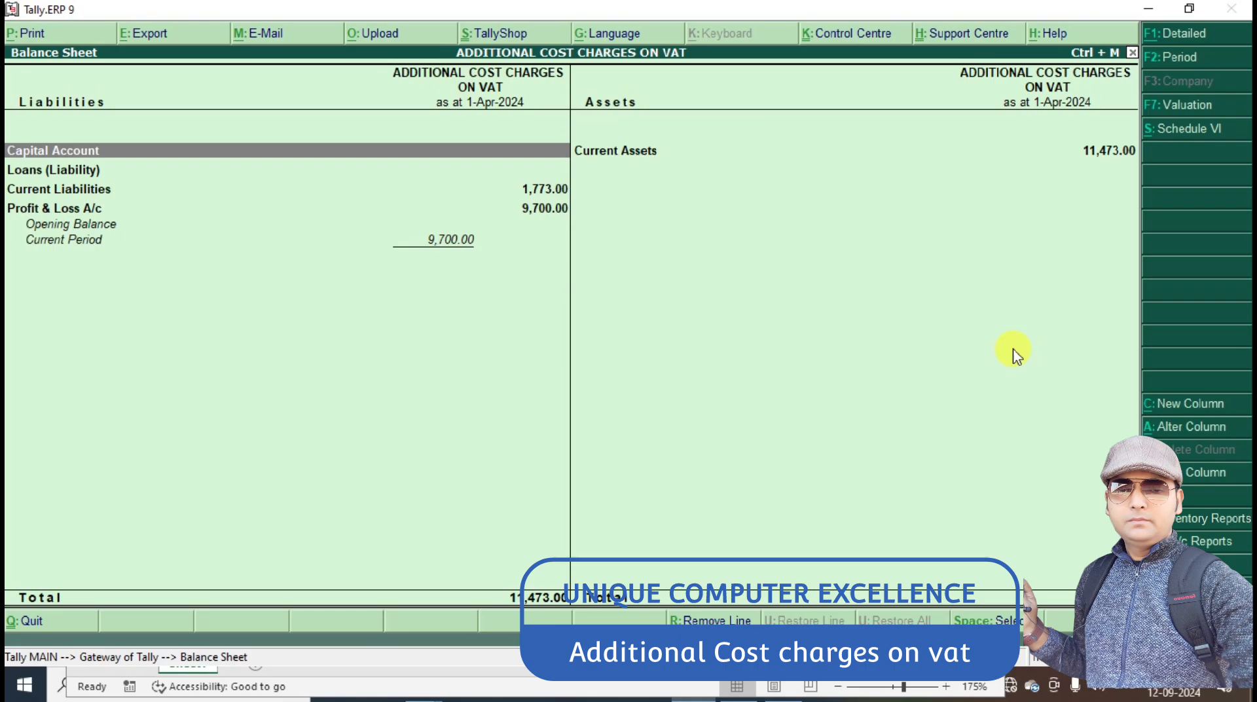
Expand the Balance Sheet to detailed view, examine Duties & Taxes under Current Liabilities, and close the report.
key(alt+F1)
key(Down)
key(Down)
key(Down)
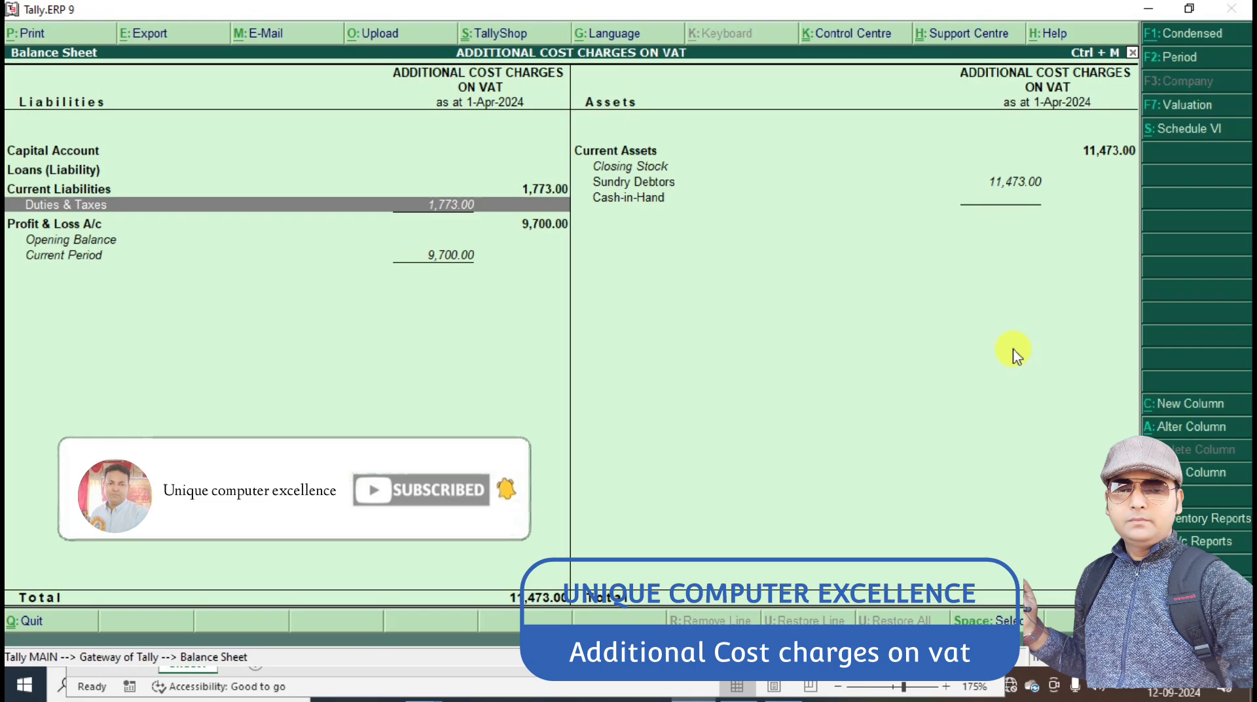
key(Escape)
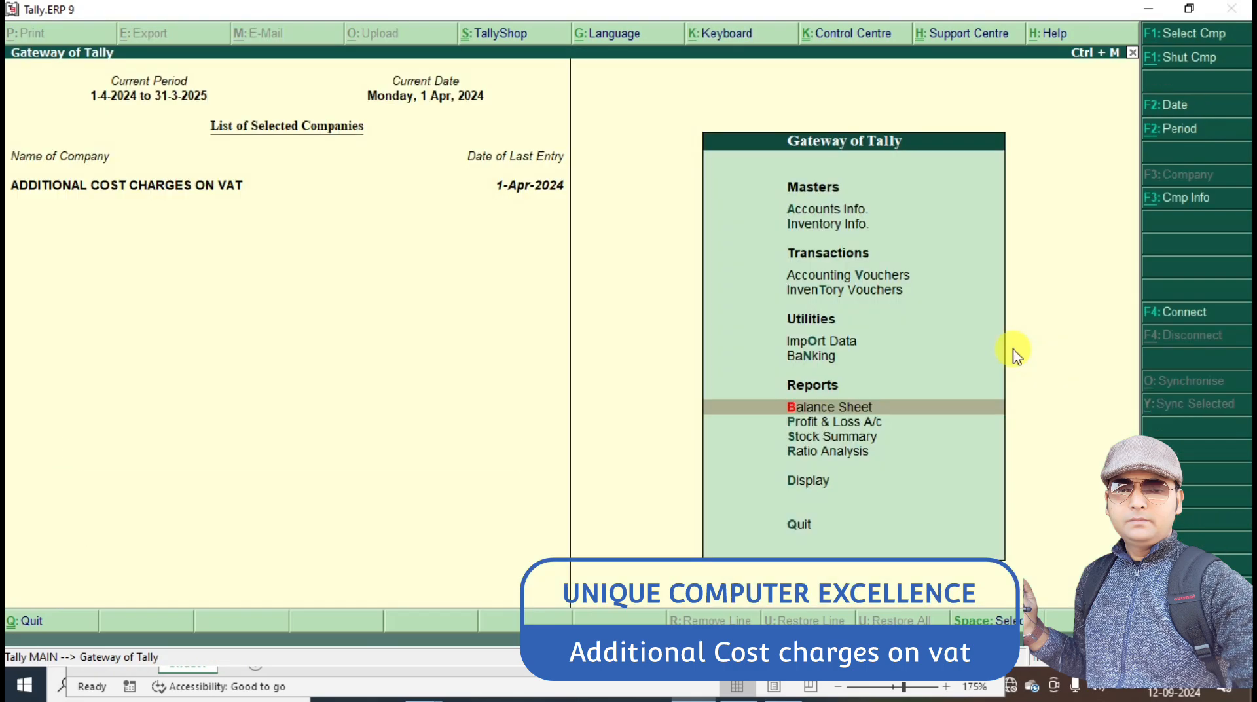